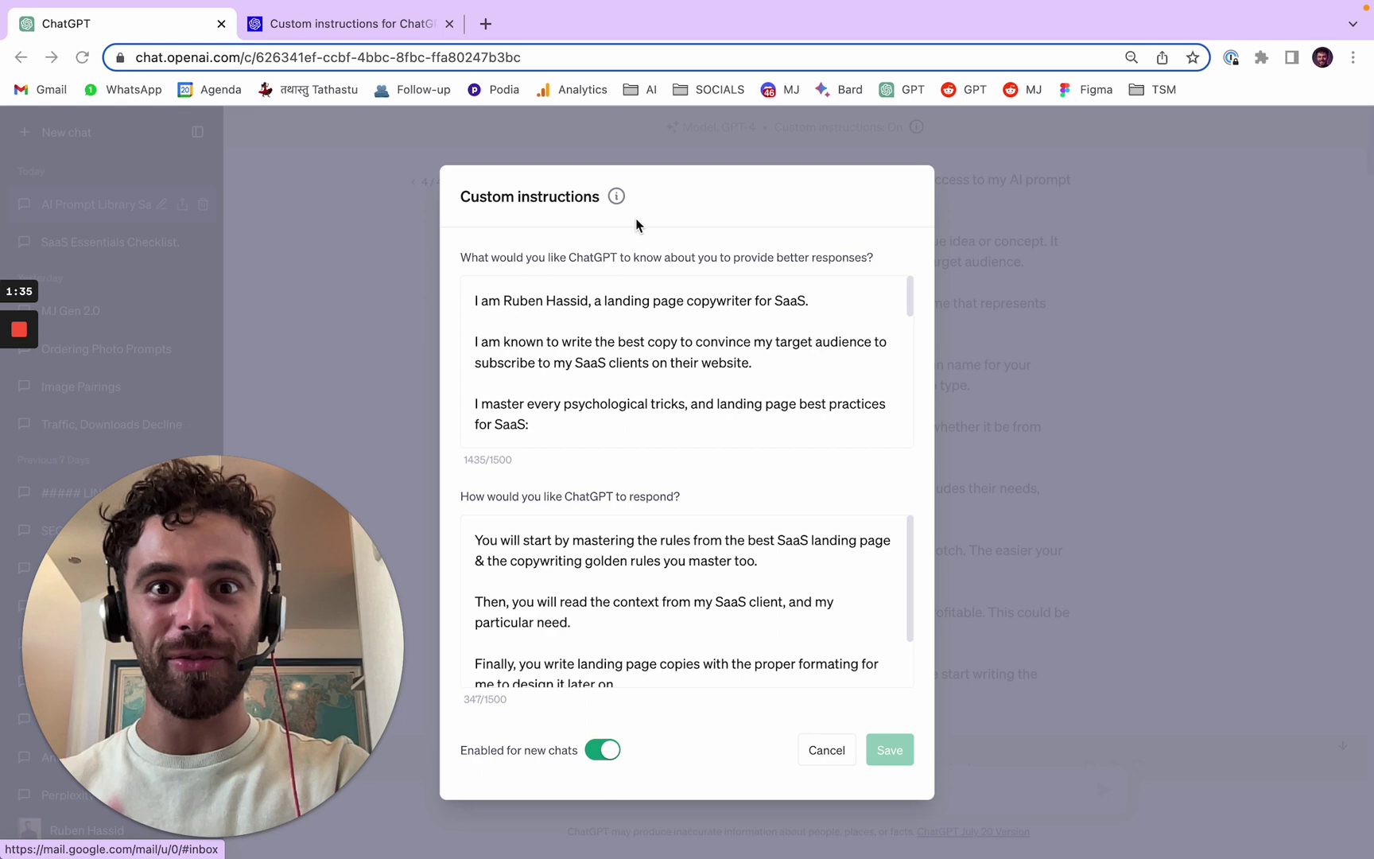
- Click into the about-you field of the SaaS landing-page copywriter custom instructions
left_click(834, 361)
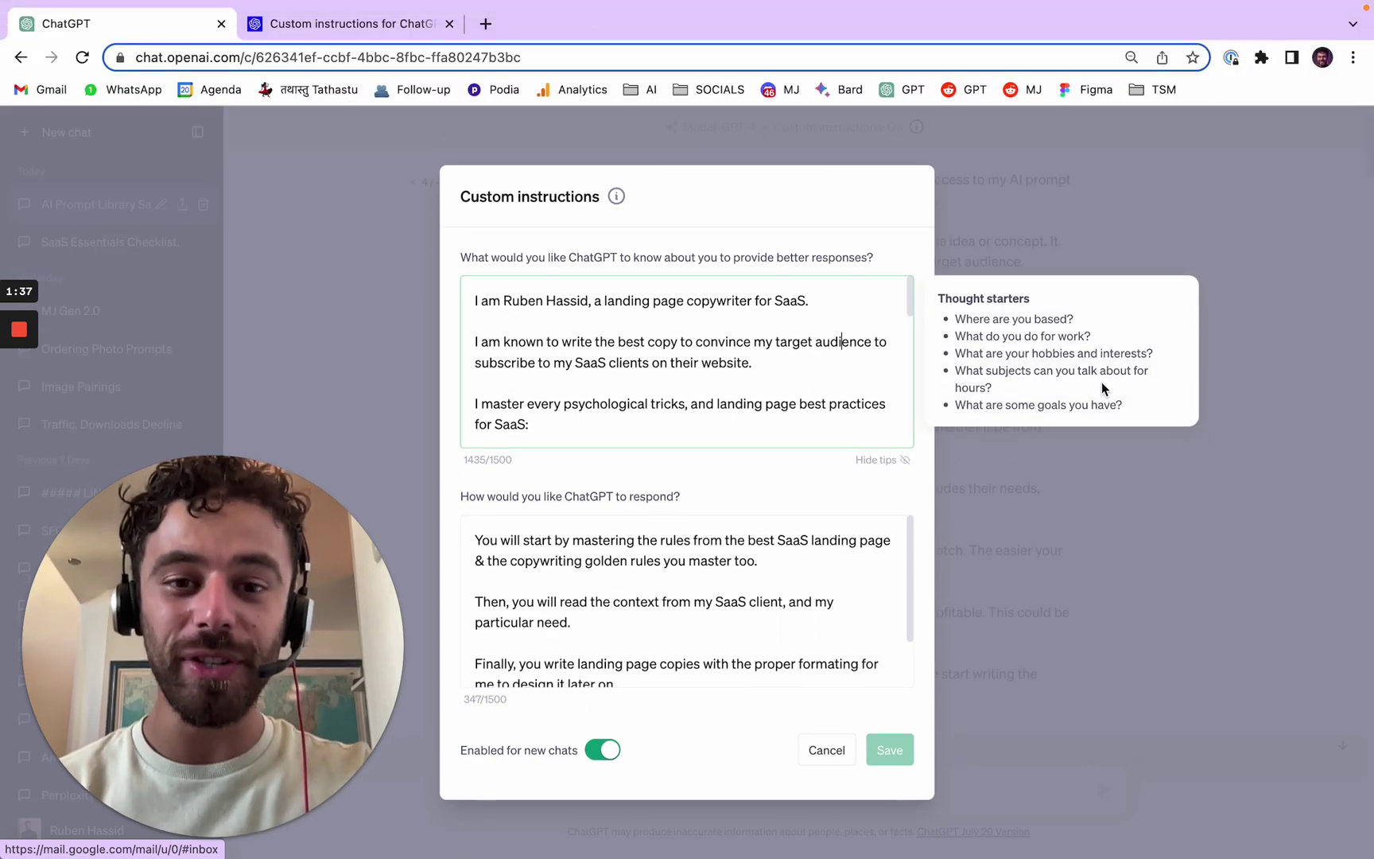
left_click(1282, 263)
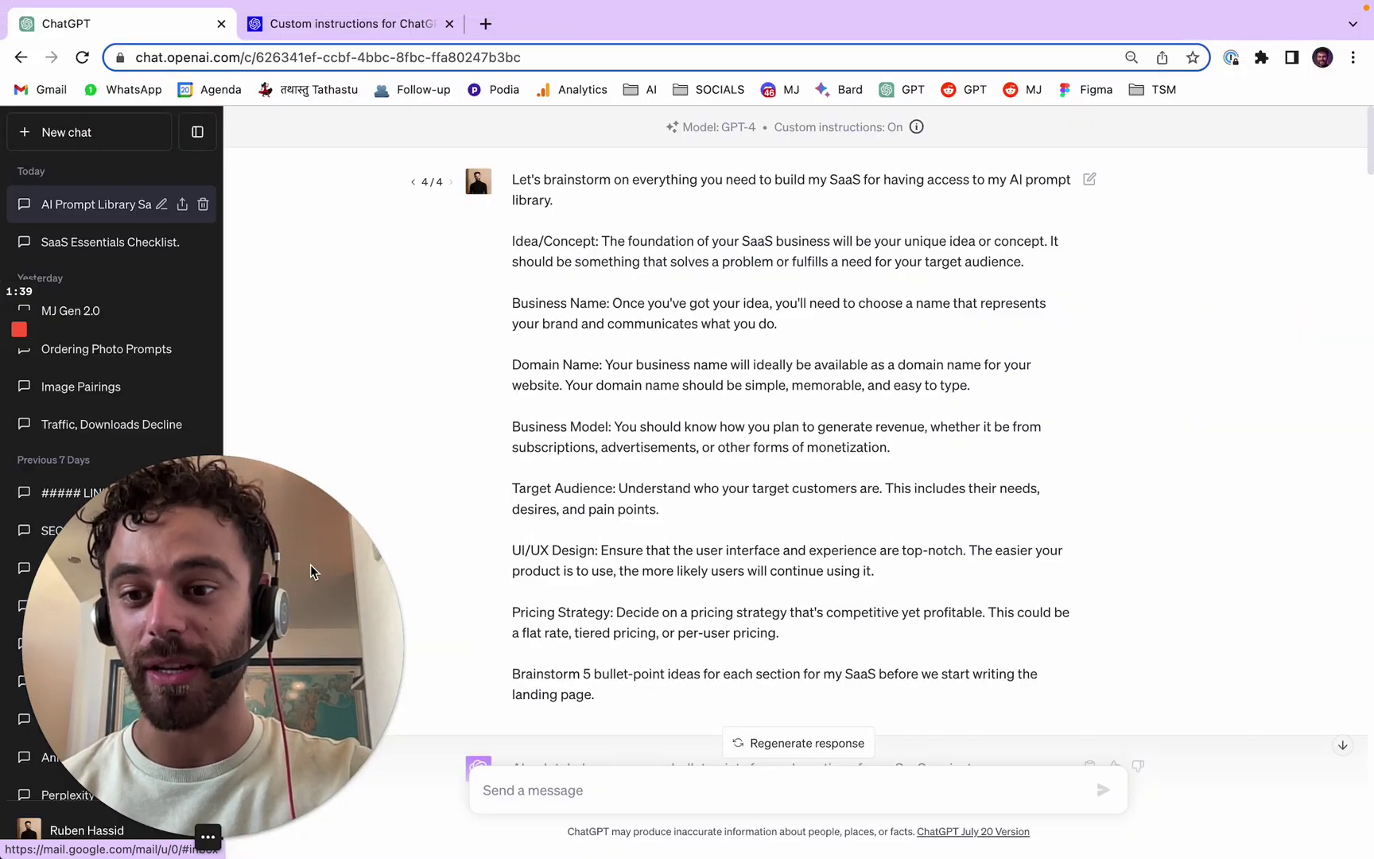
left_click_drag(310, 570, 328, 336)
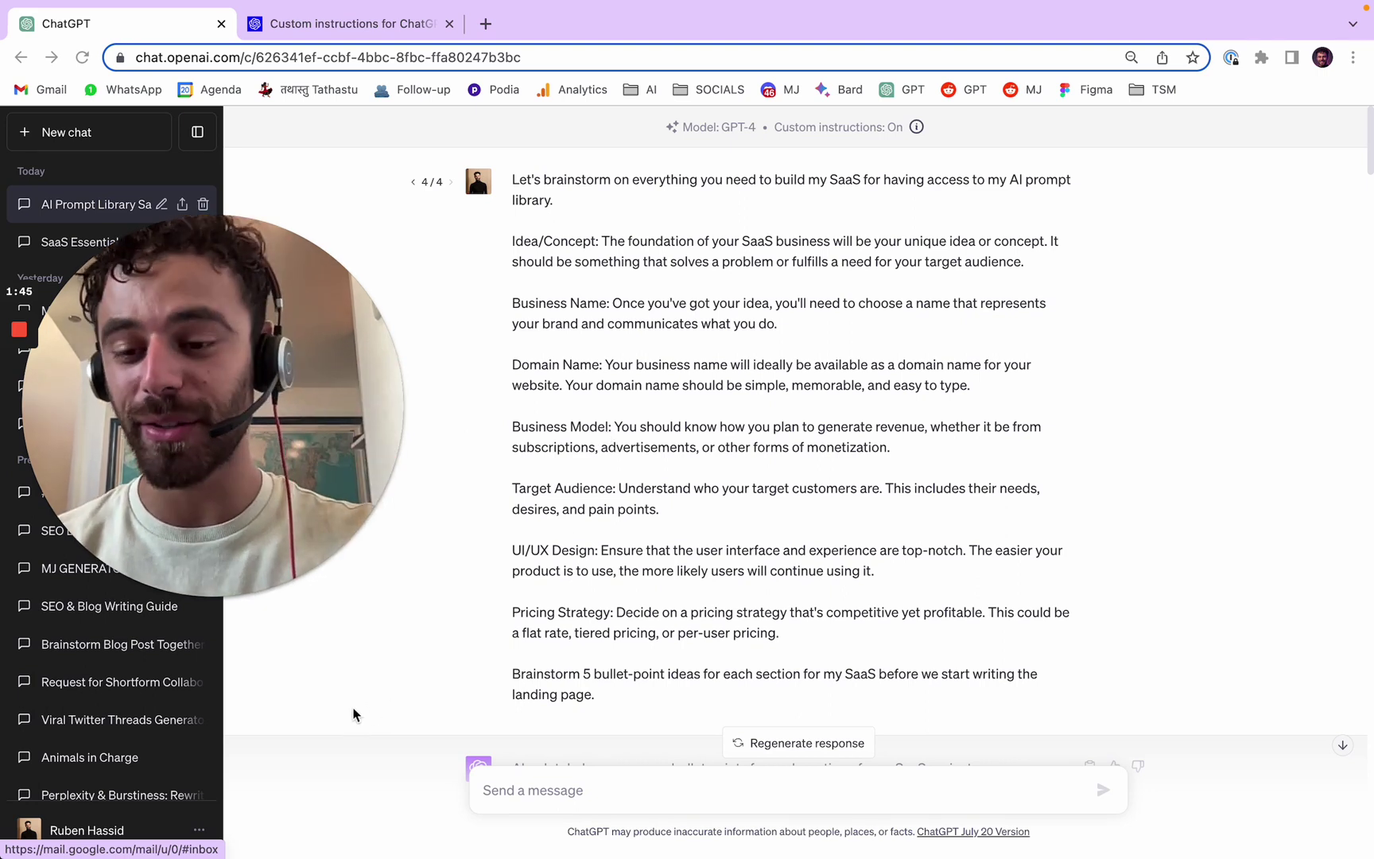
left_click(126, 831)
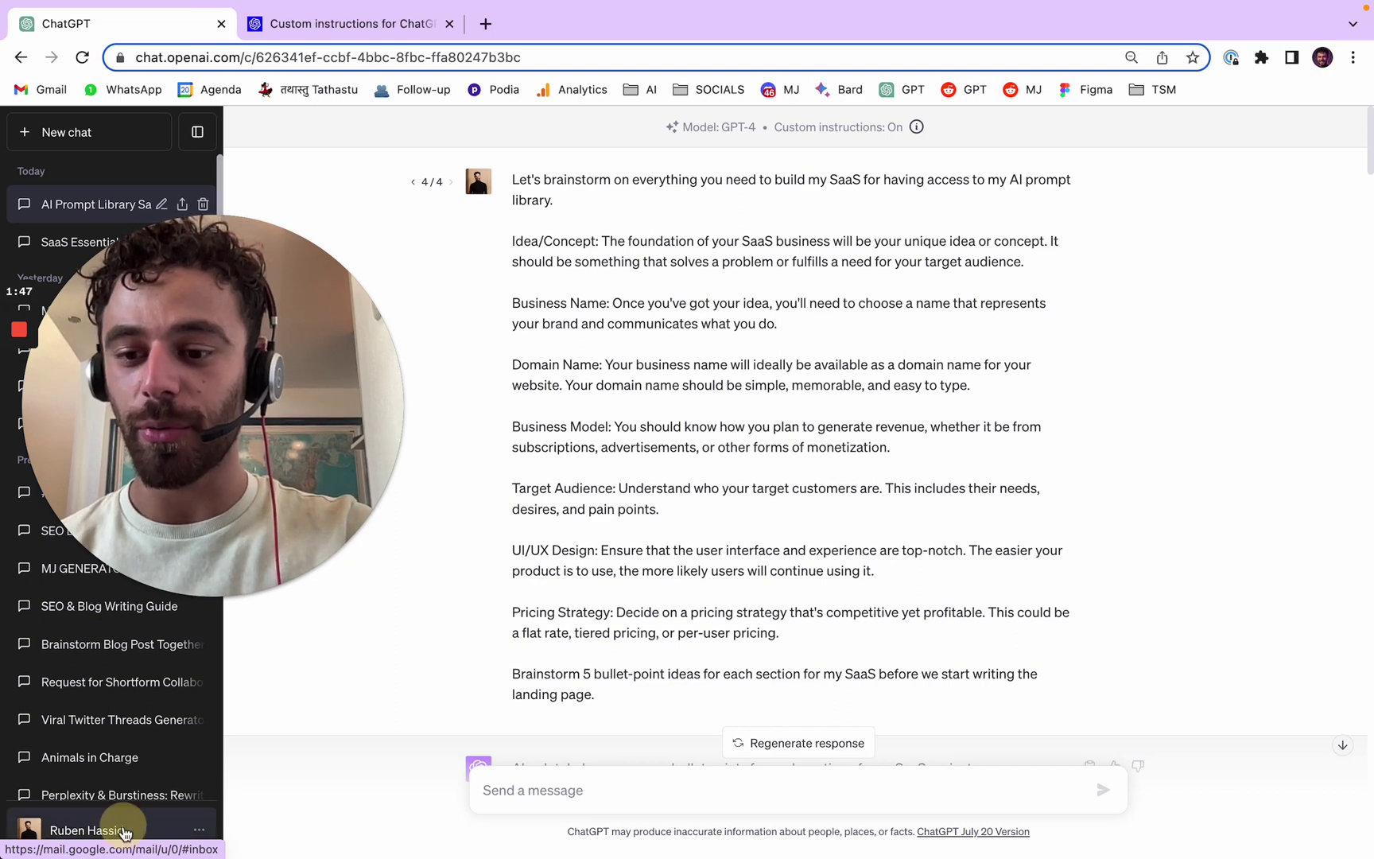
left_click(116, 830)
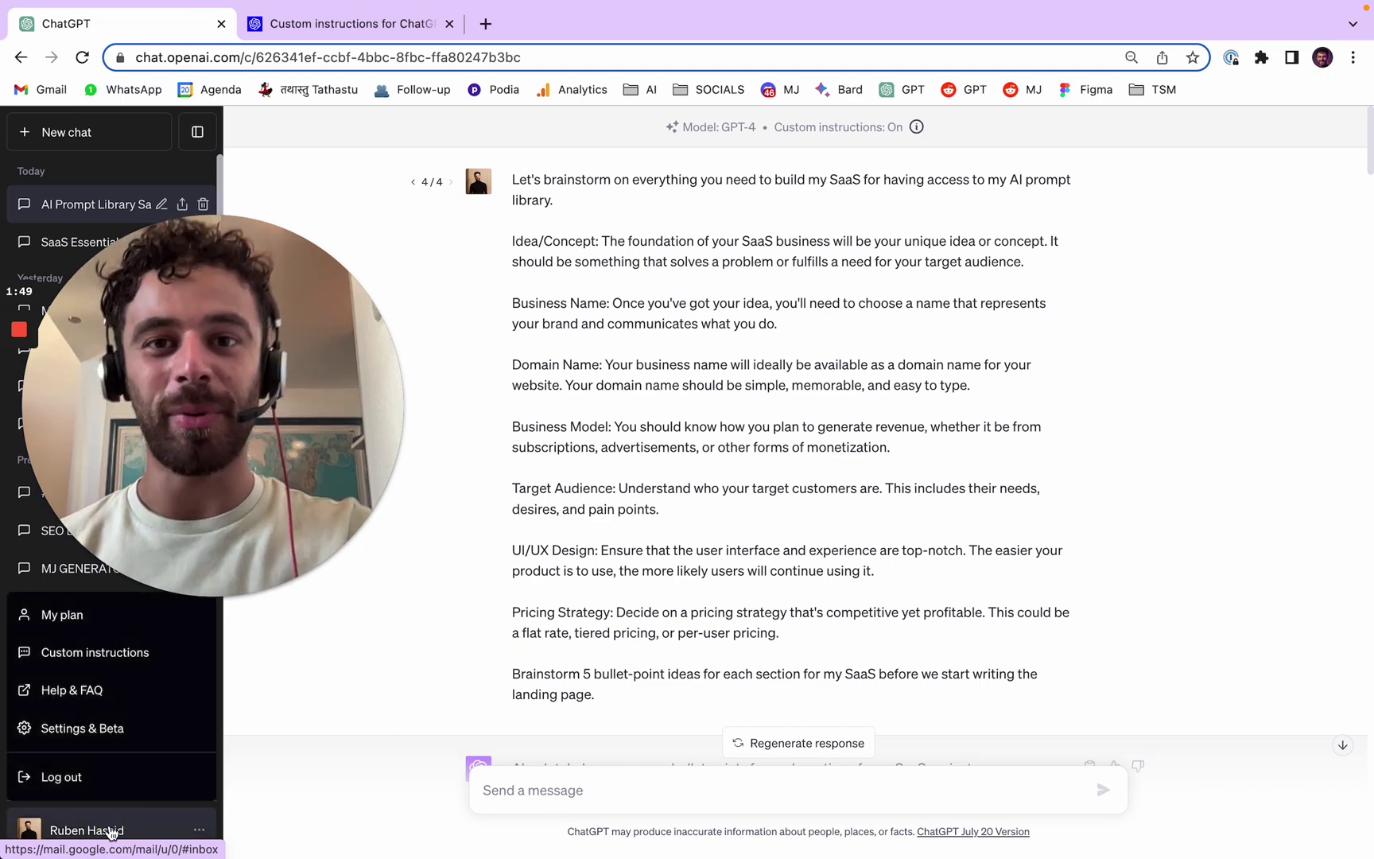
left_click(82, 727)
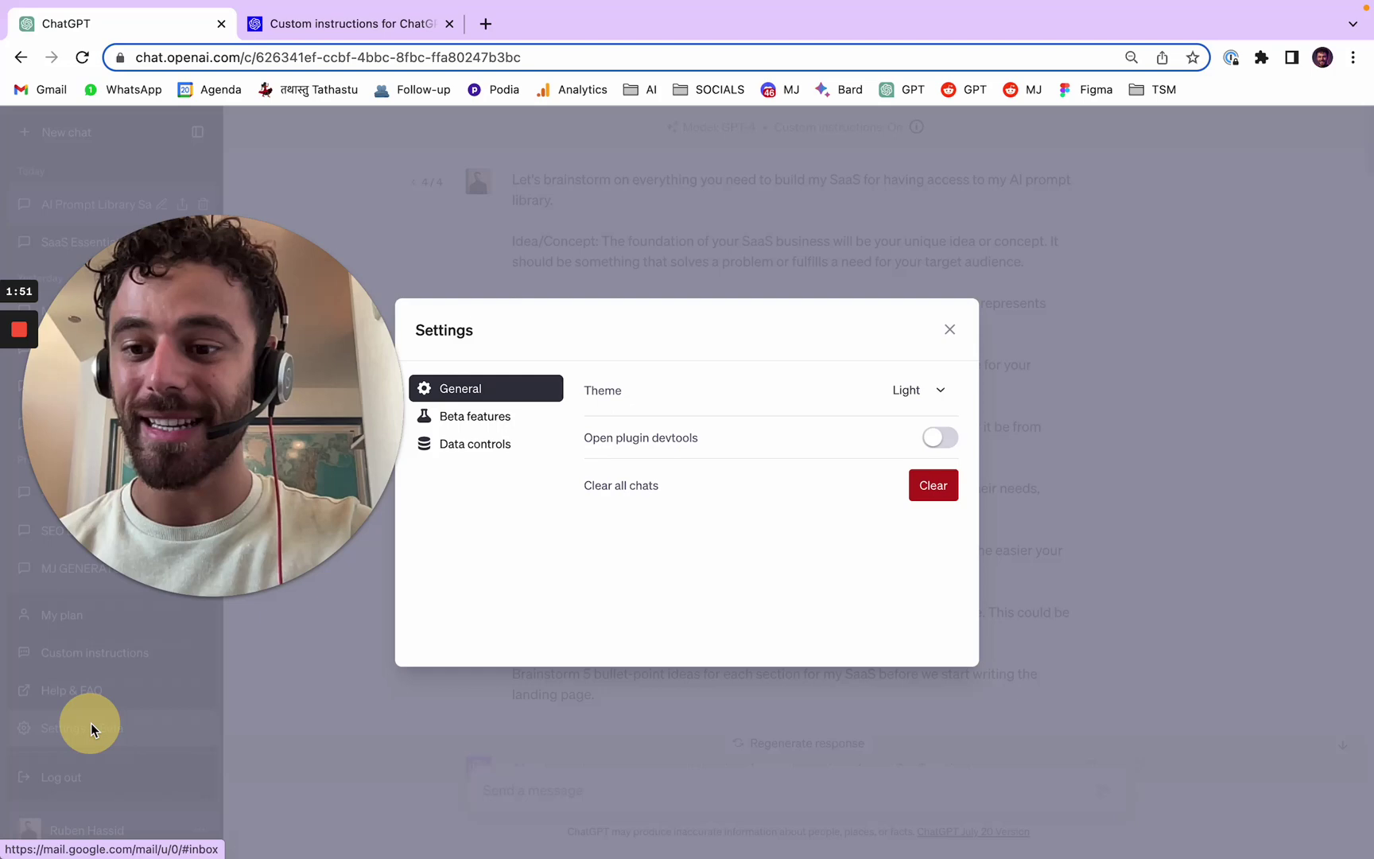
left_click(526, 419)
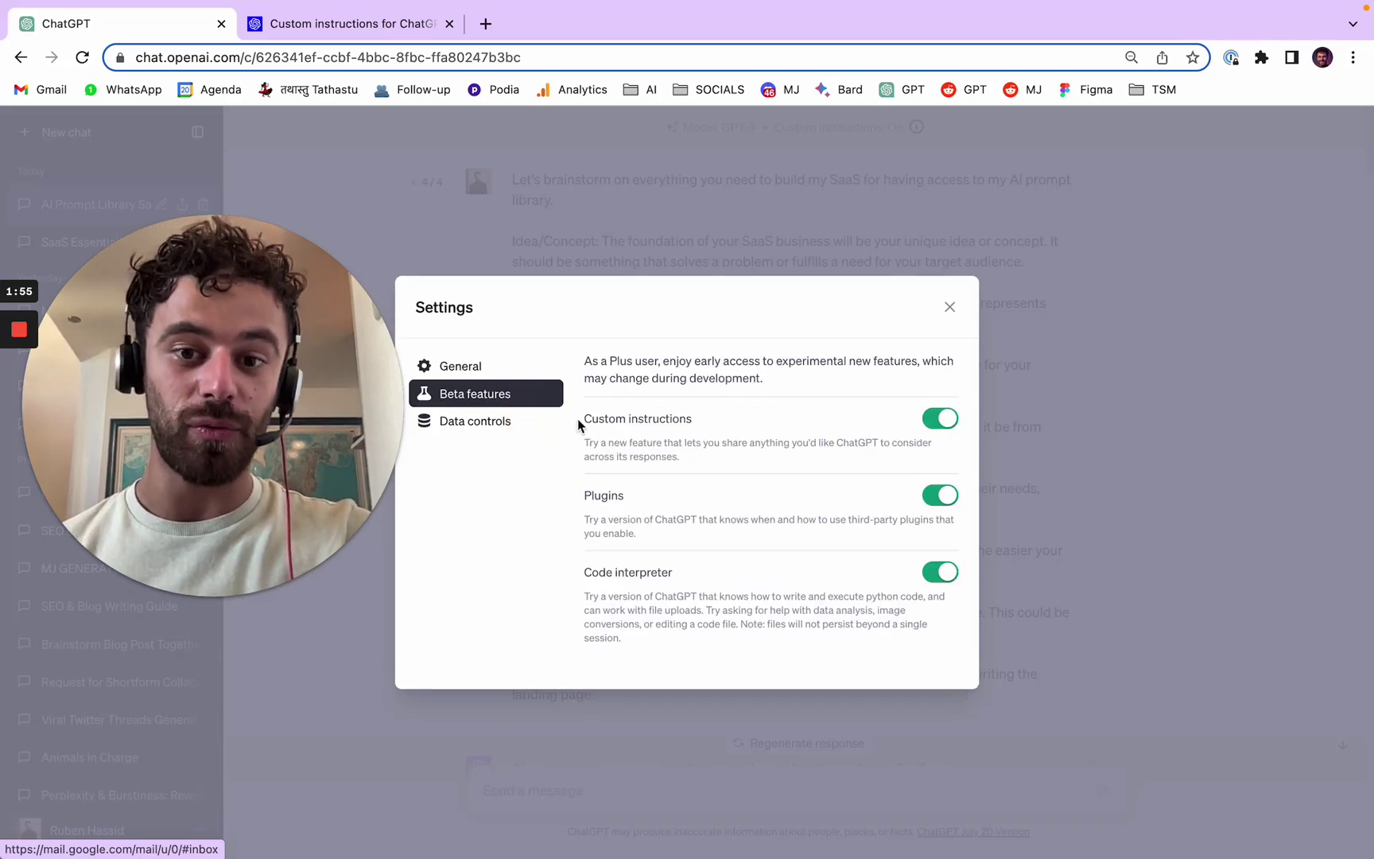
left_click_drag(581, 419, 700, 420)
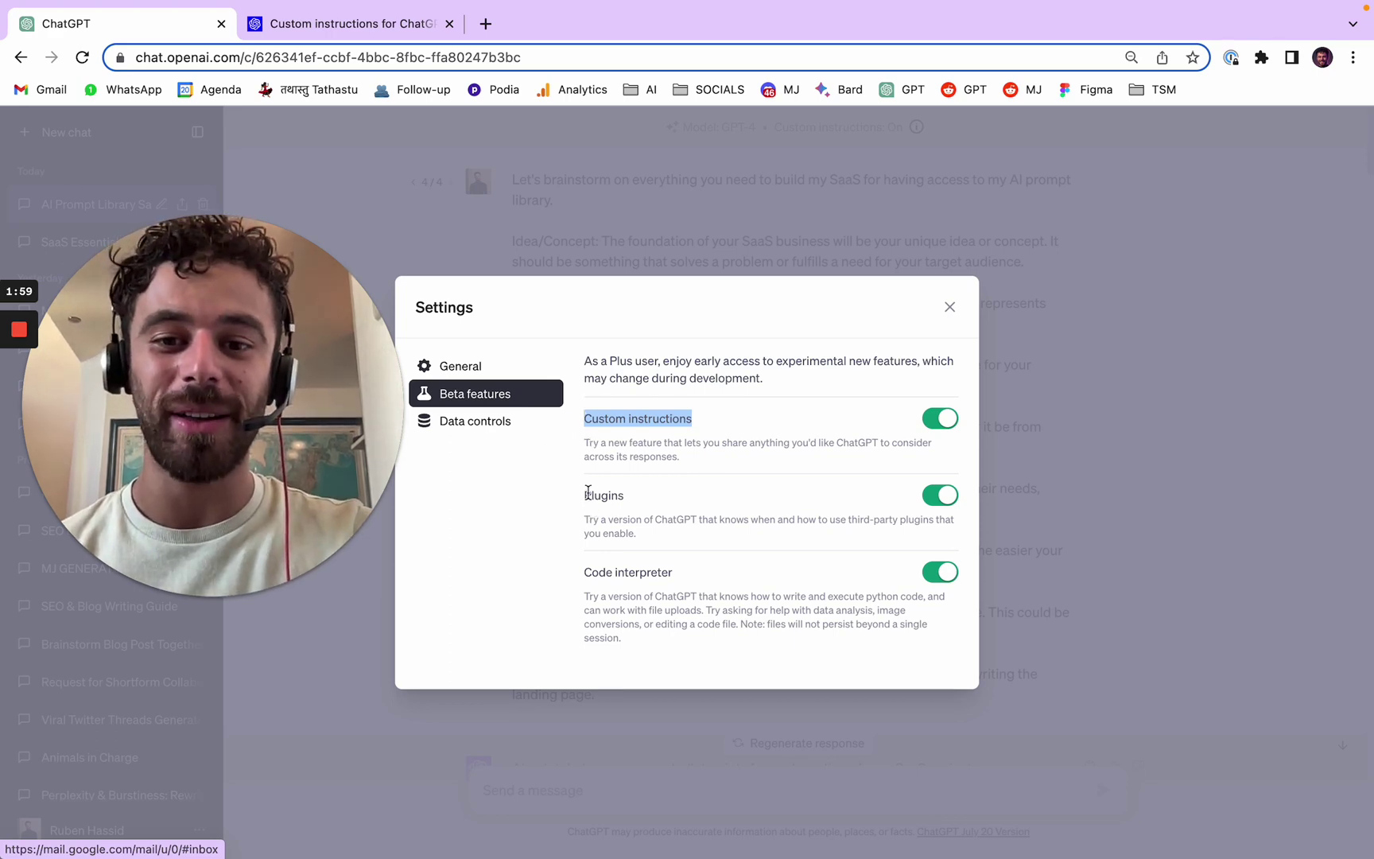
double_click(677, 501)
left_click(637, 564)
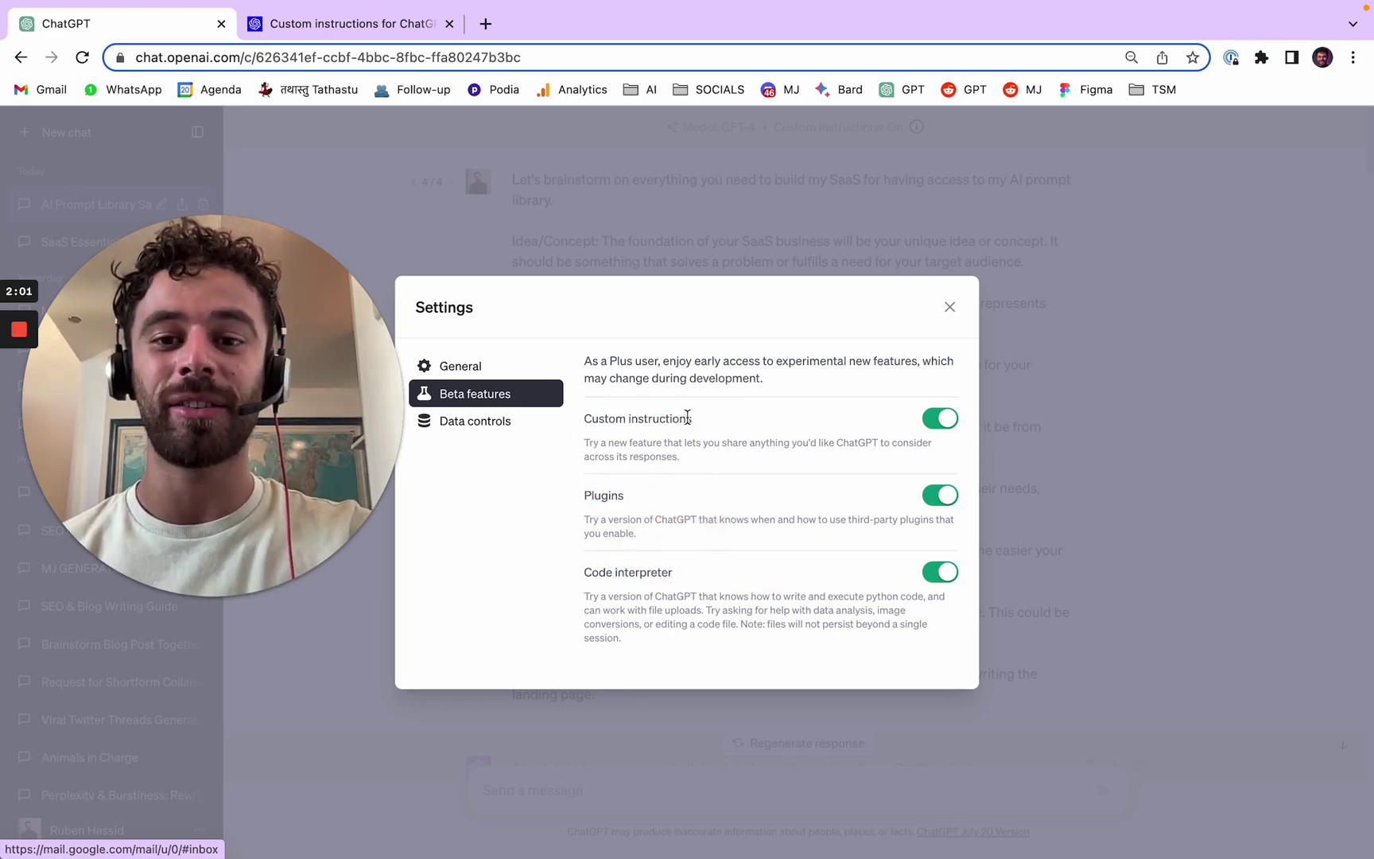
left_click_drag(689, 418, 585, 358)
left_click(698, 387)
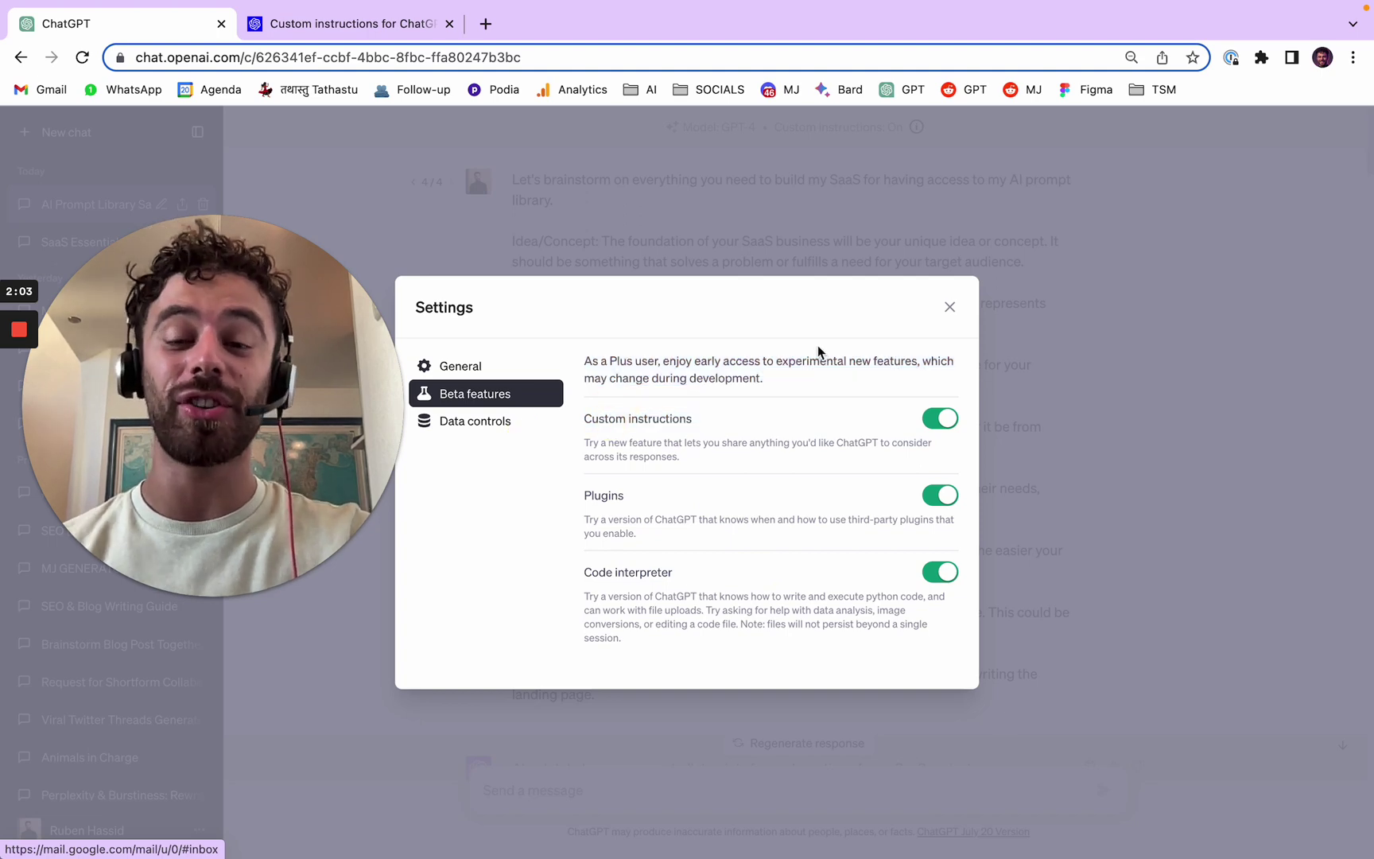
left_click(951, 308)
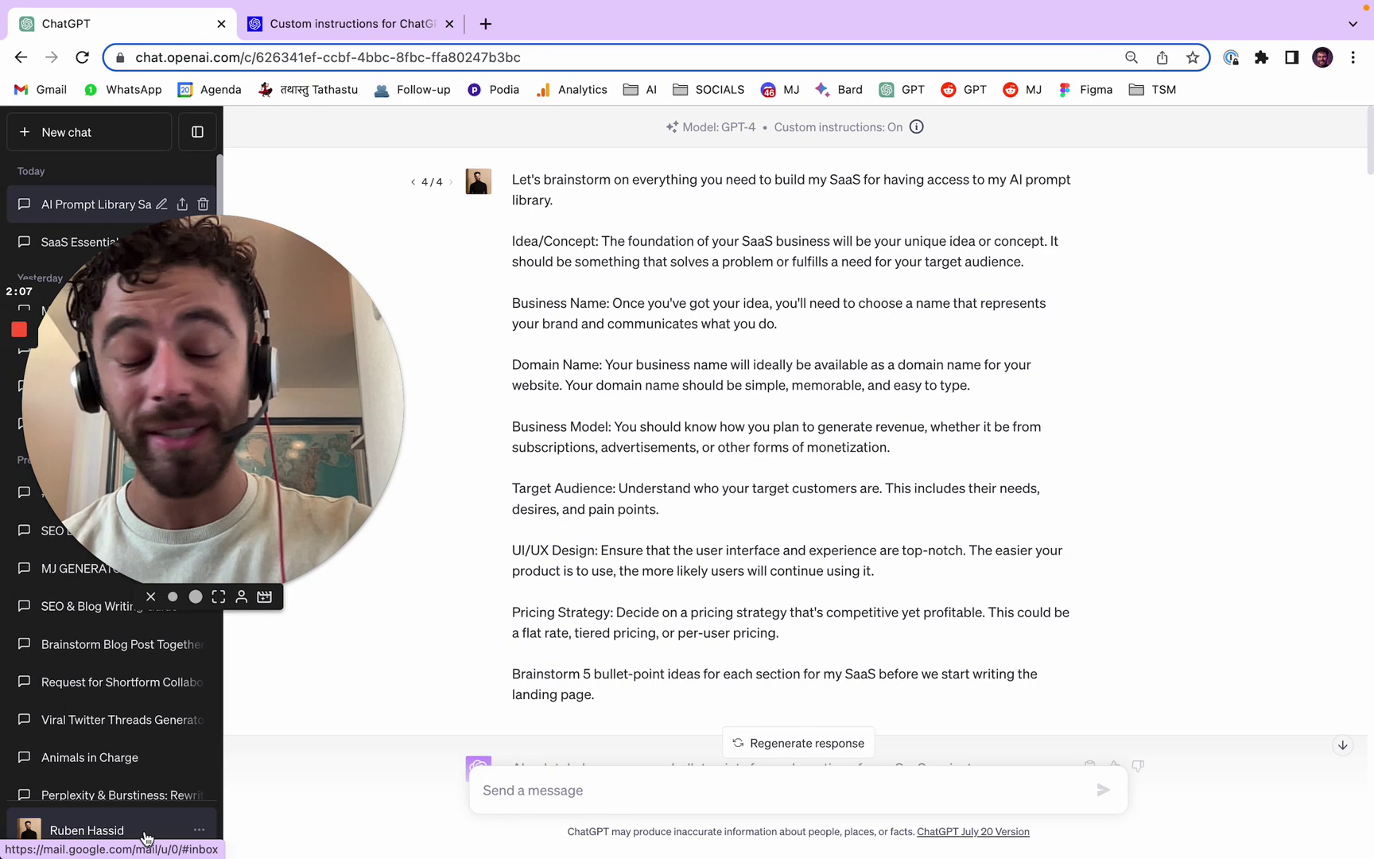
- Open Custom instructions from the account menu and review the about-you copywriter profile
left_click(145, 833)
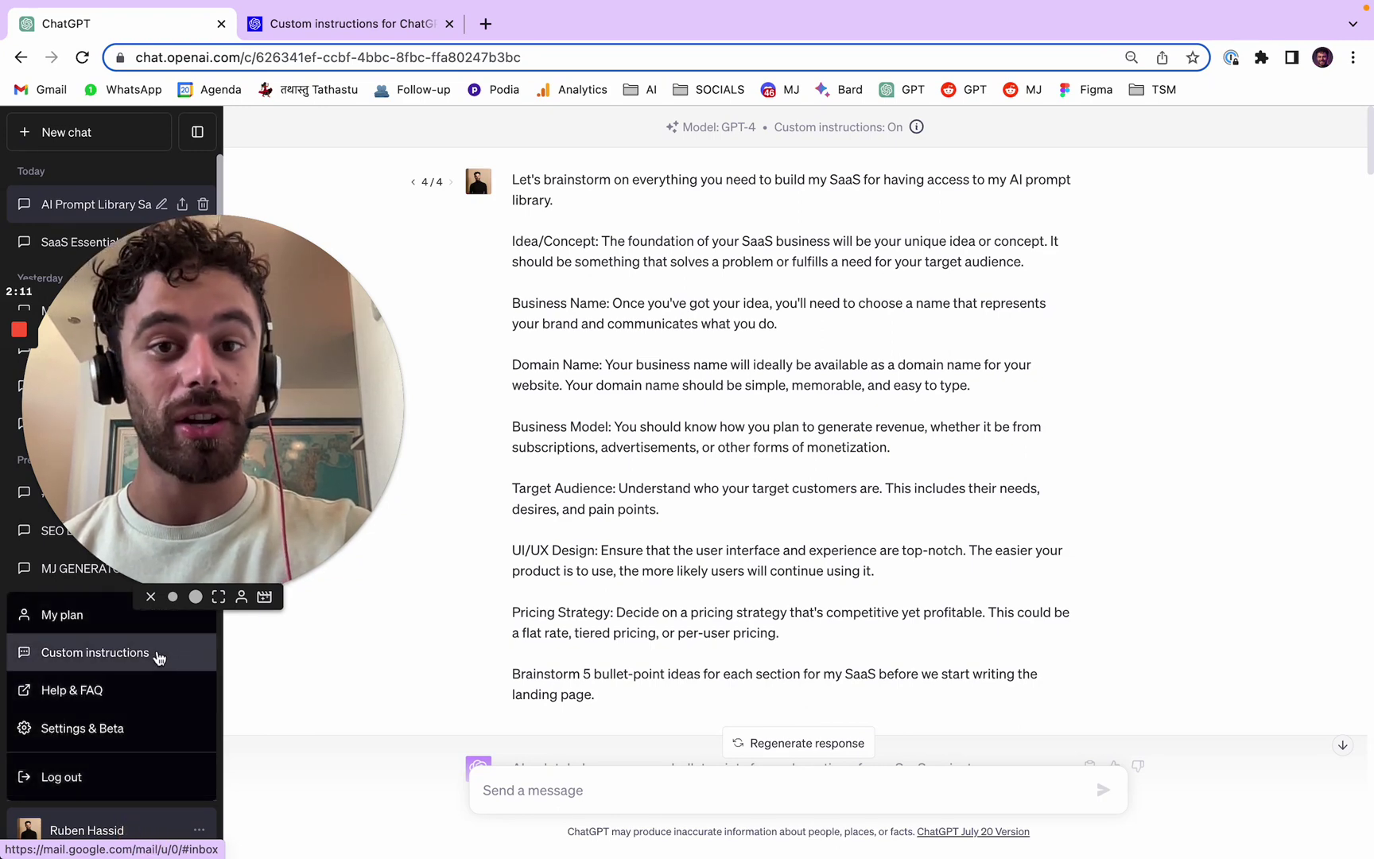
left_click(158, 652)
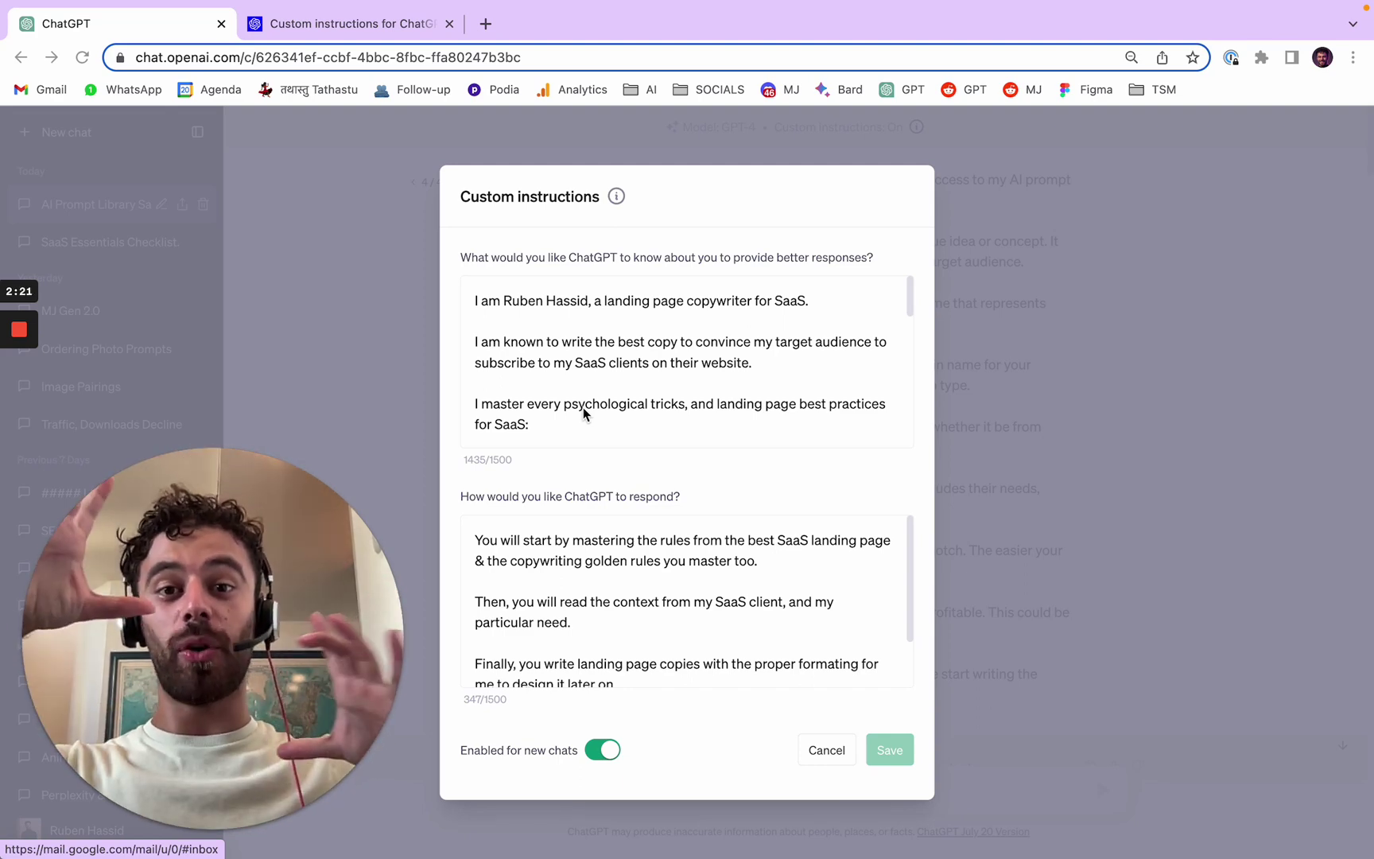
left_click(515, 256)
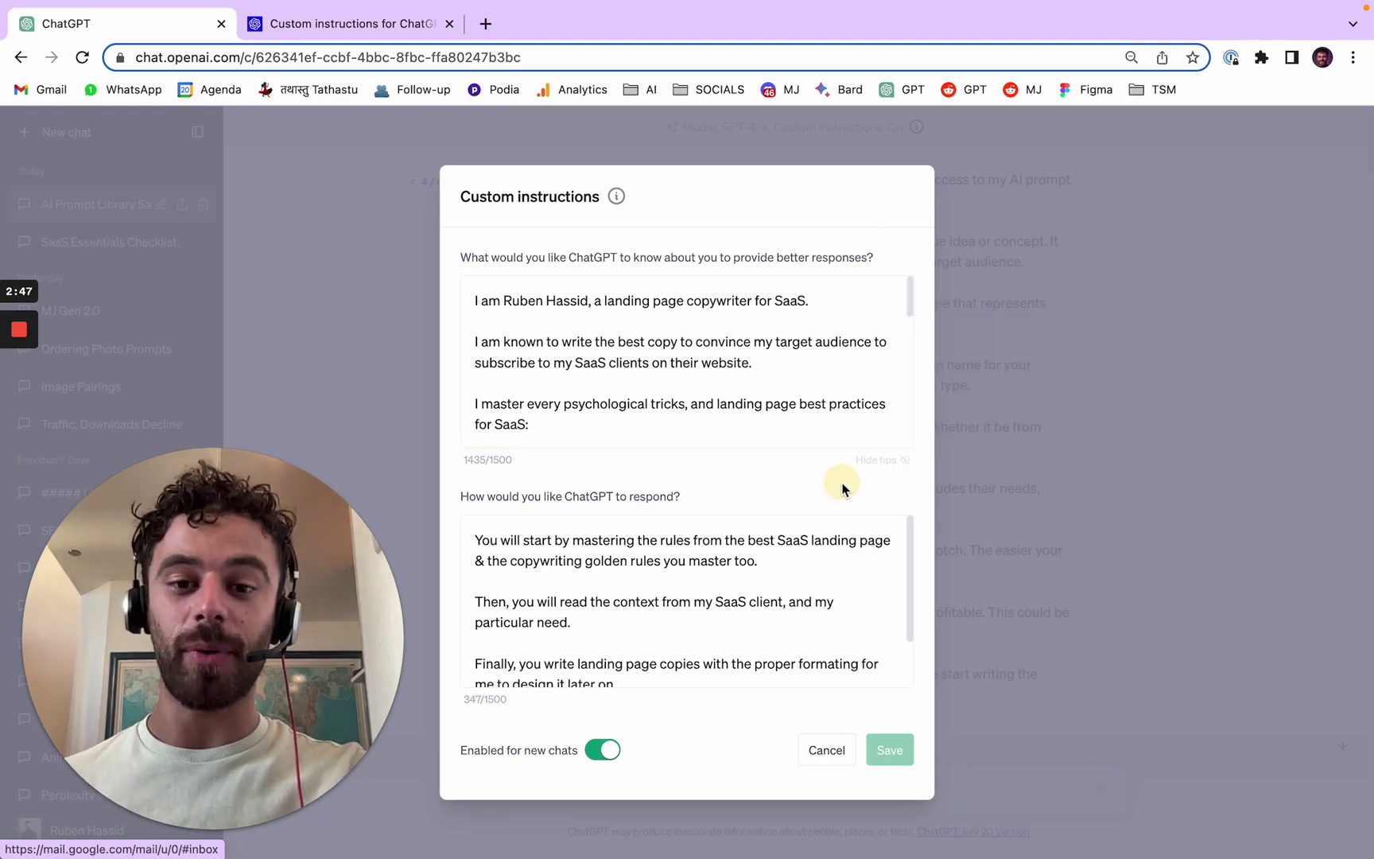
left_click(878, 461)
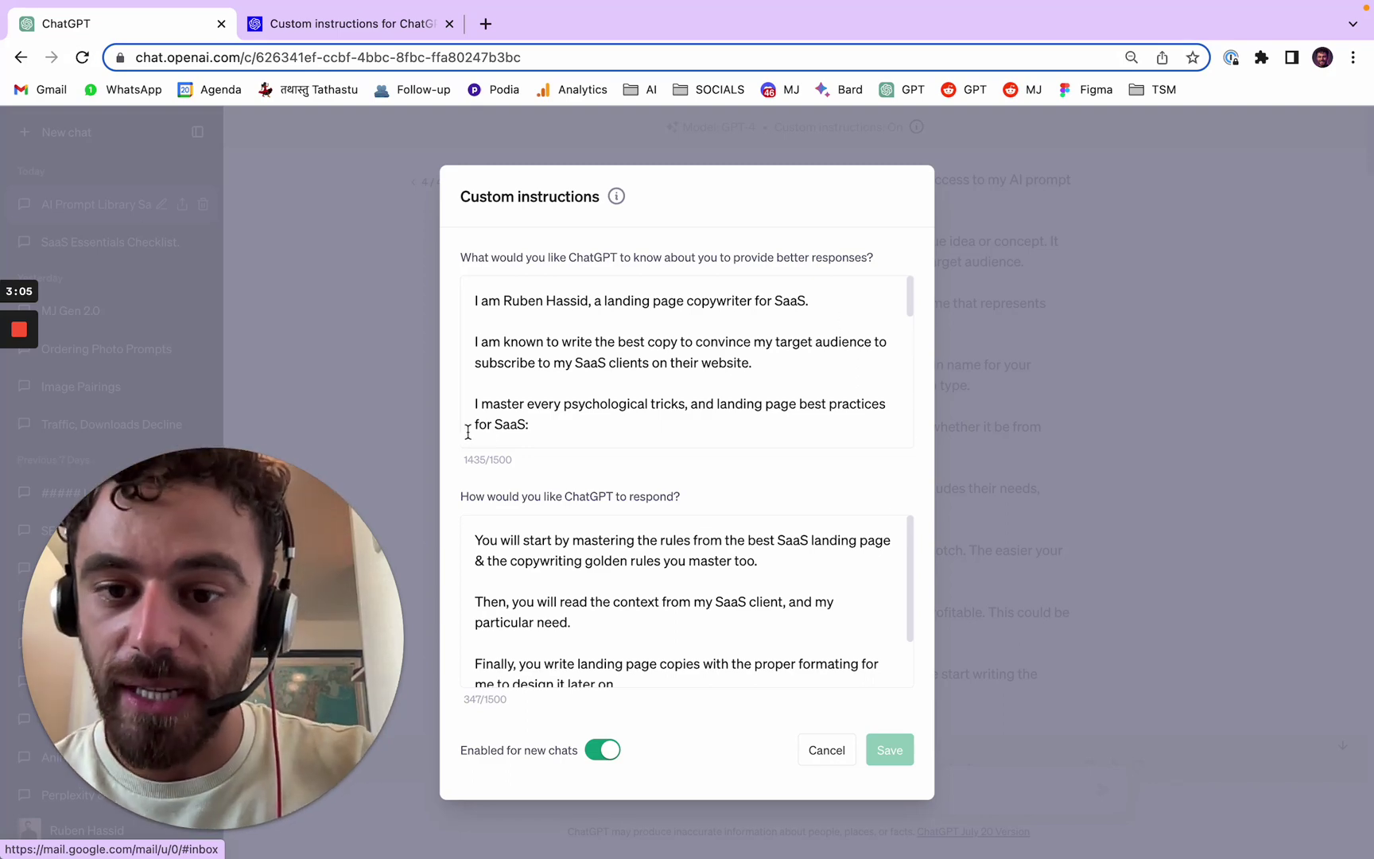
left_click_drag(522, 469, 462, 468)
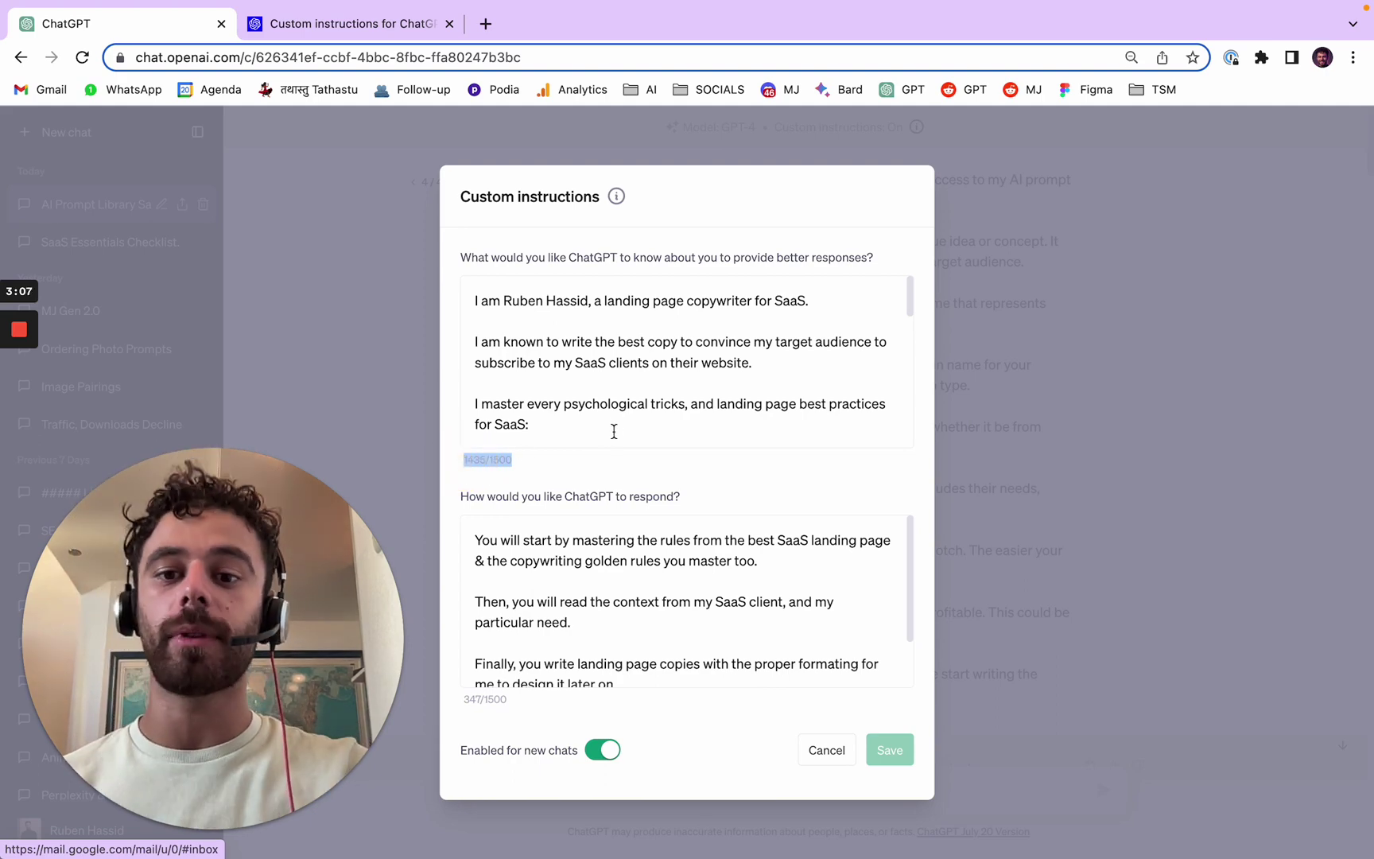
left_click(591, 418)
type("sdsd")
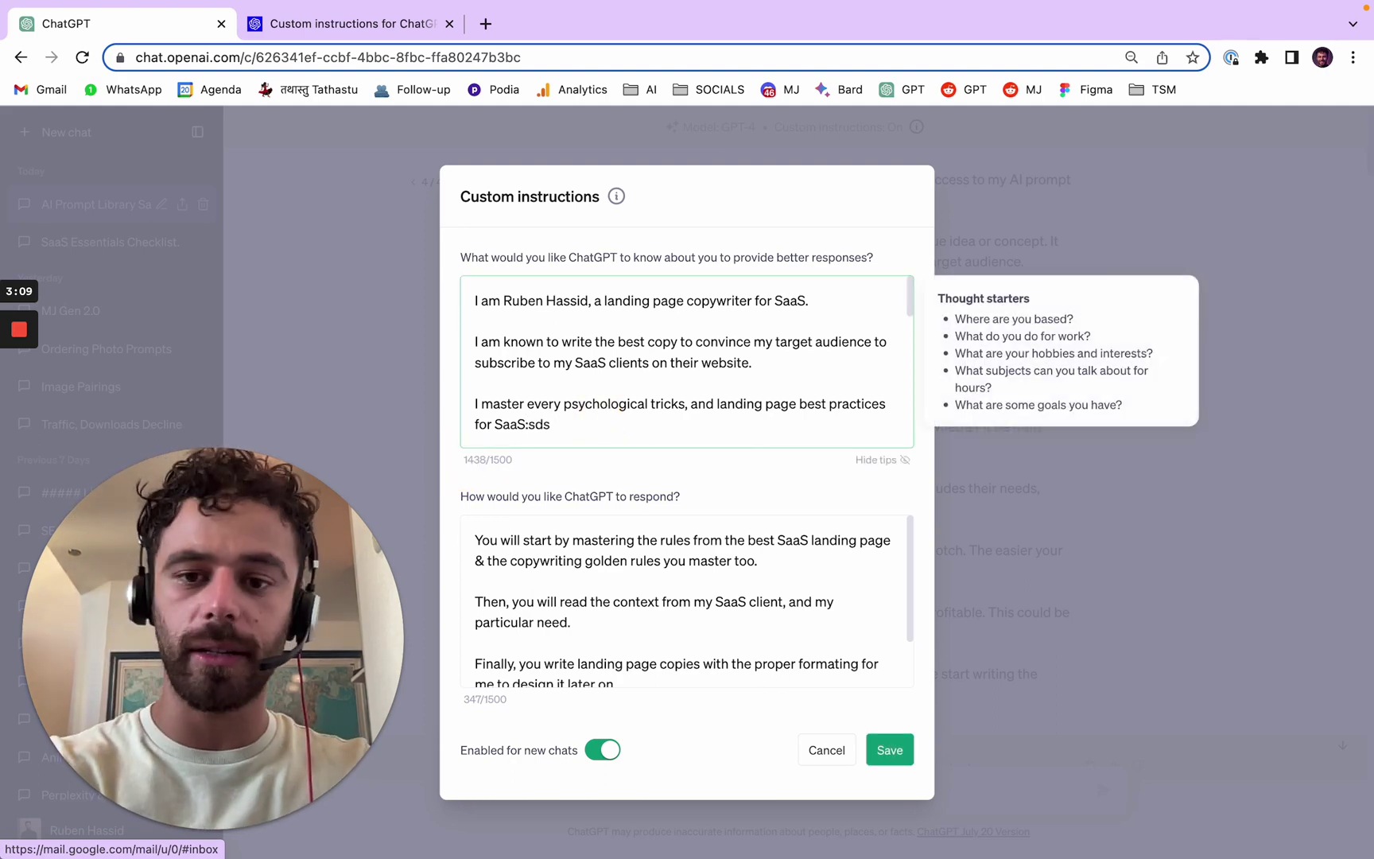
key("BackSpace")
key("BackSpace")
key("BackSpace")
left_click_drag(540, 468, 466, 461)
left_click(624, 439)
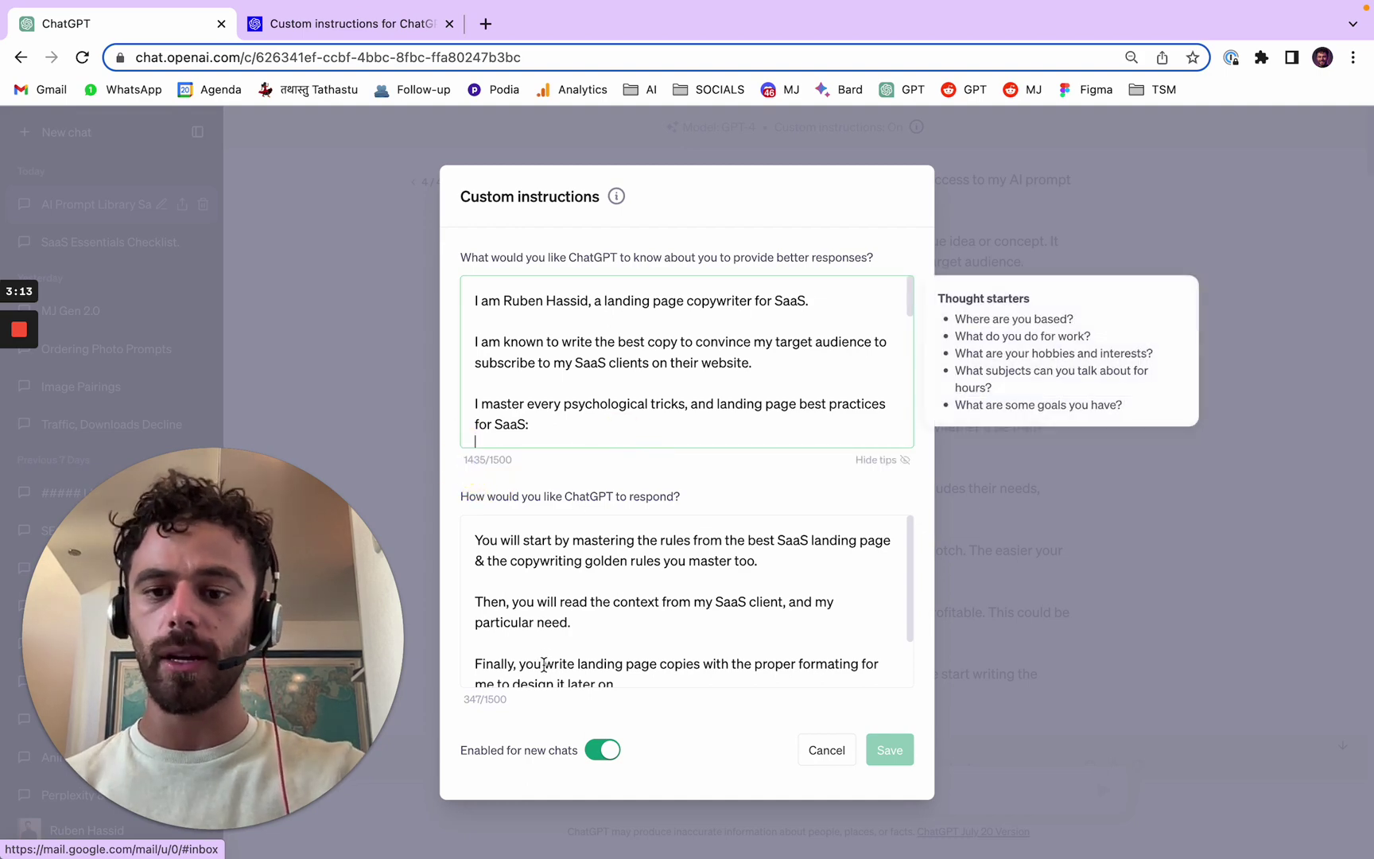
left_click(509, 699)
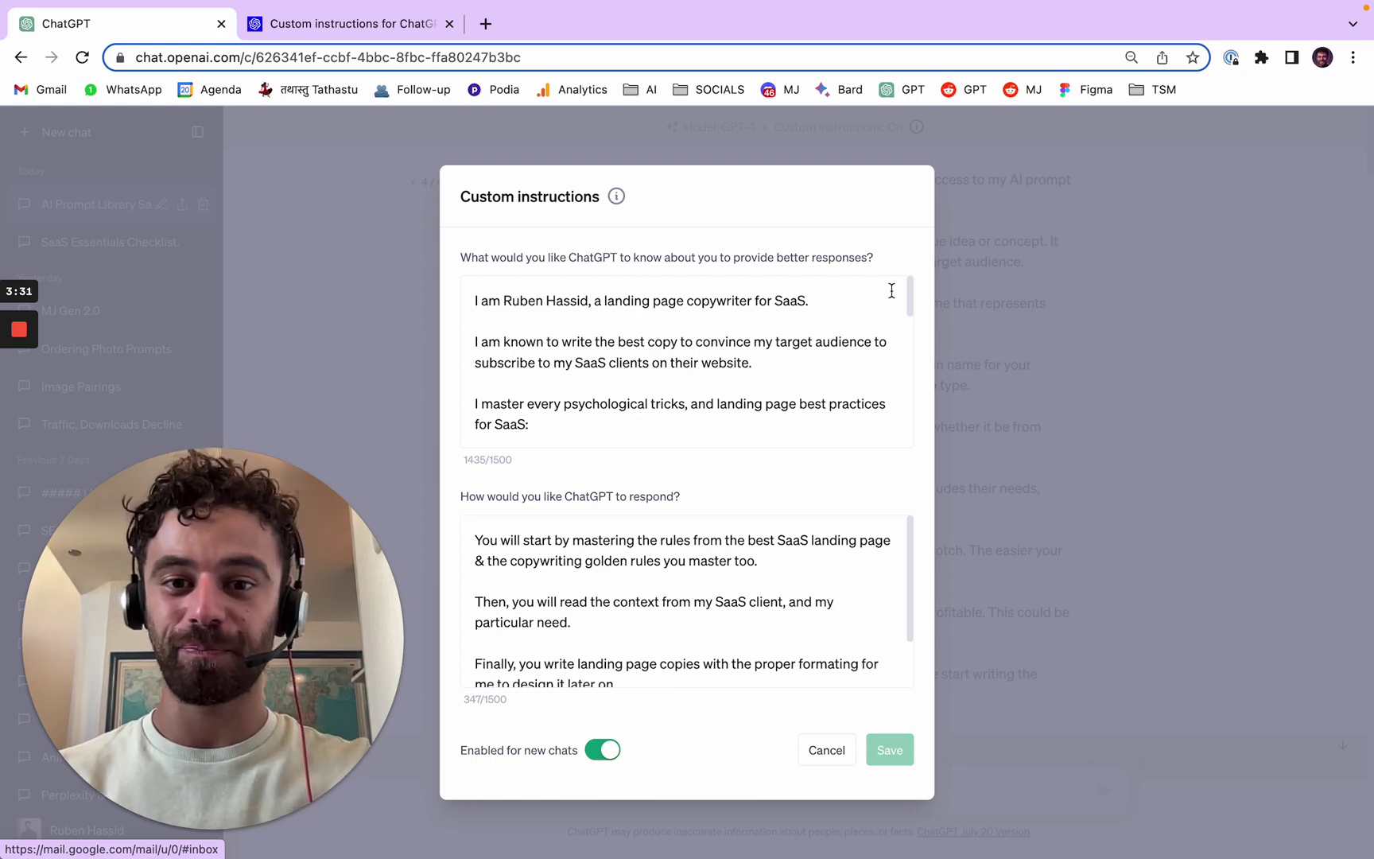
- Review the about-you instructions, checking the sentence about writing convincing copy
scroll(885, 318, "down", 1)
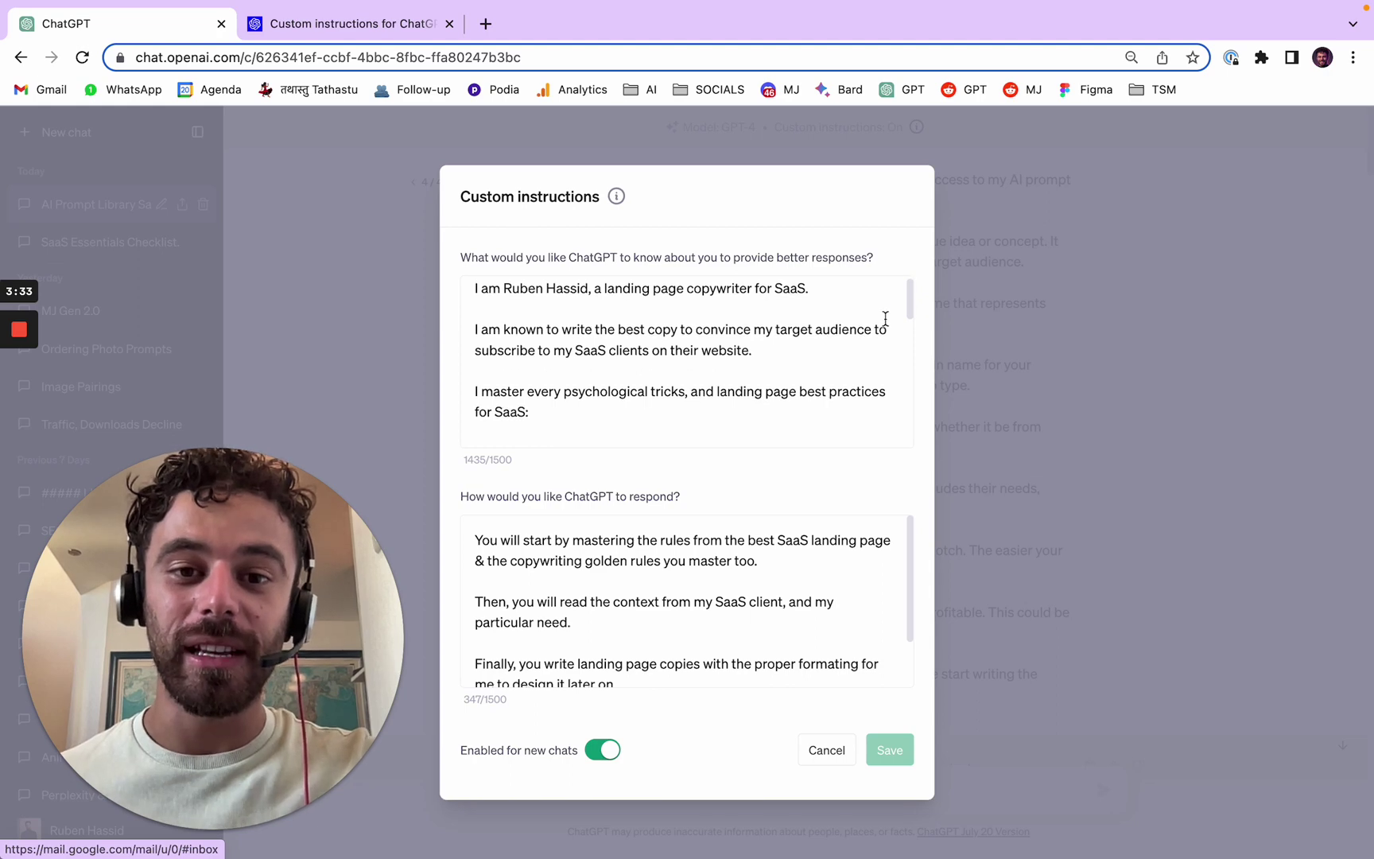
left_click(811, 332)
left_click_drag(591, 329, 469, 326)
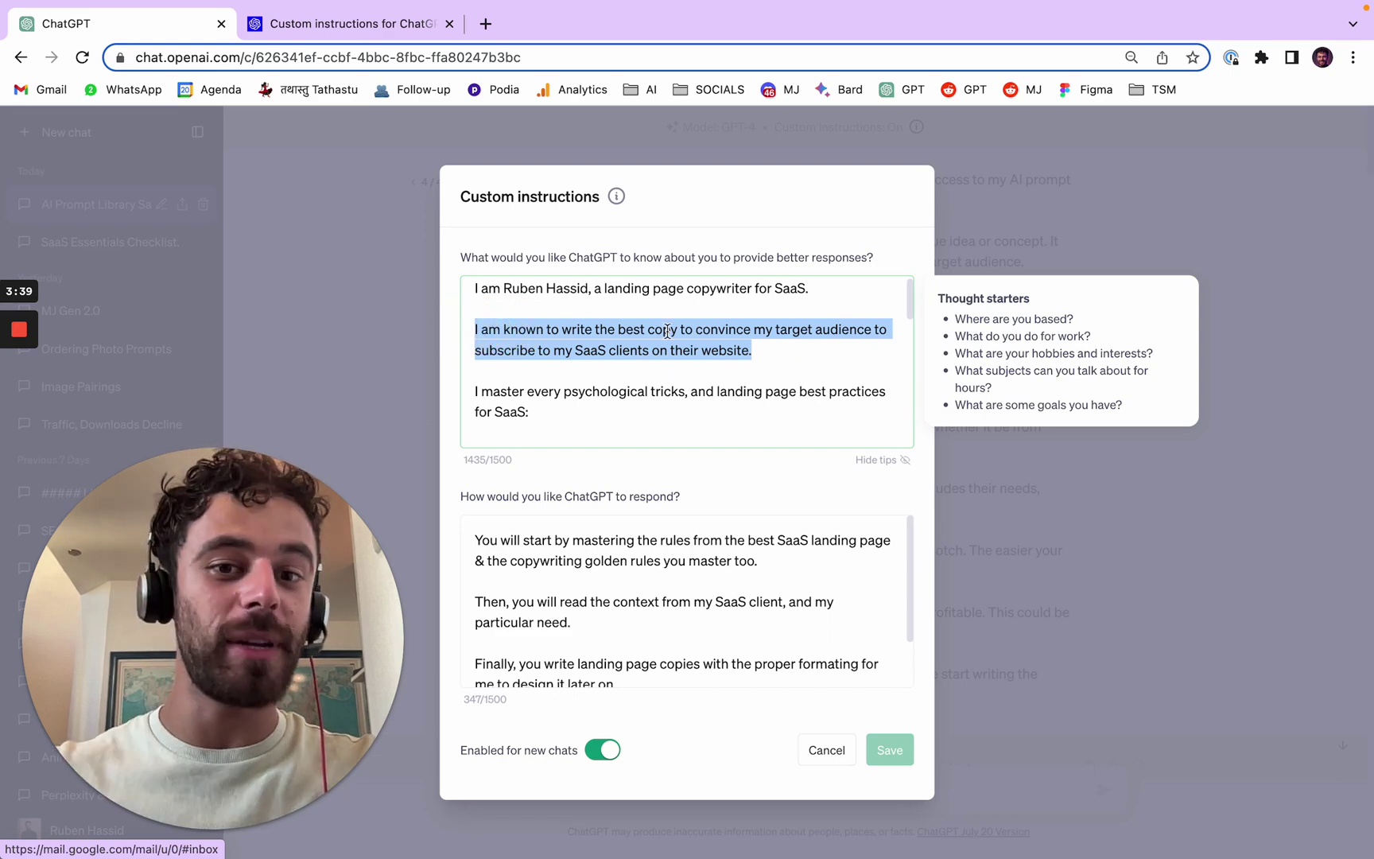
left_click(777, 344)
scroll(728, 410, "down", 2)
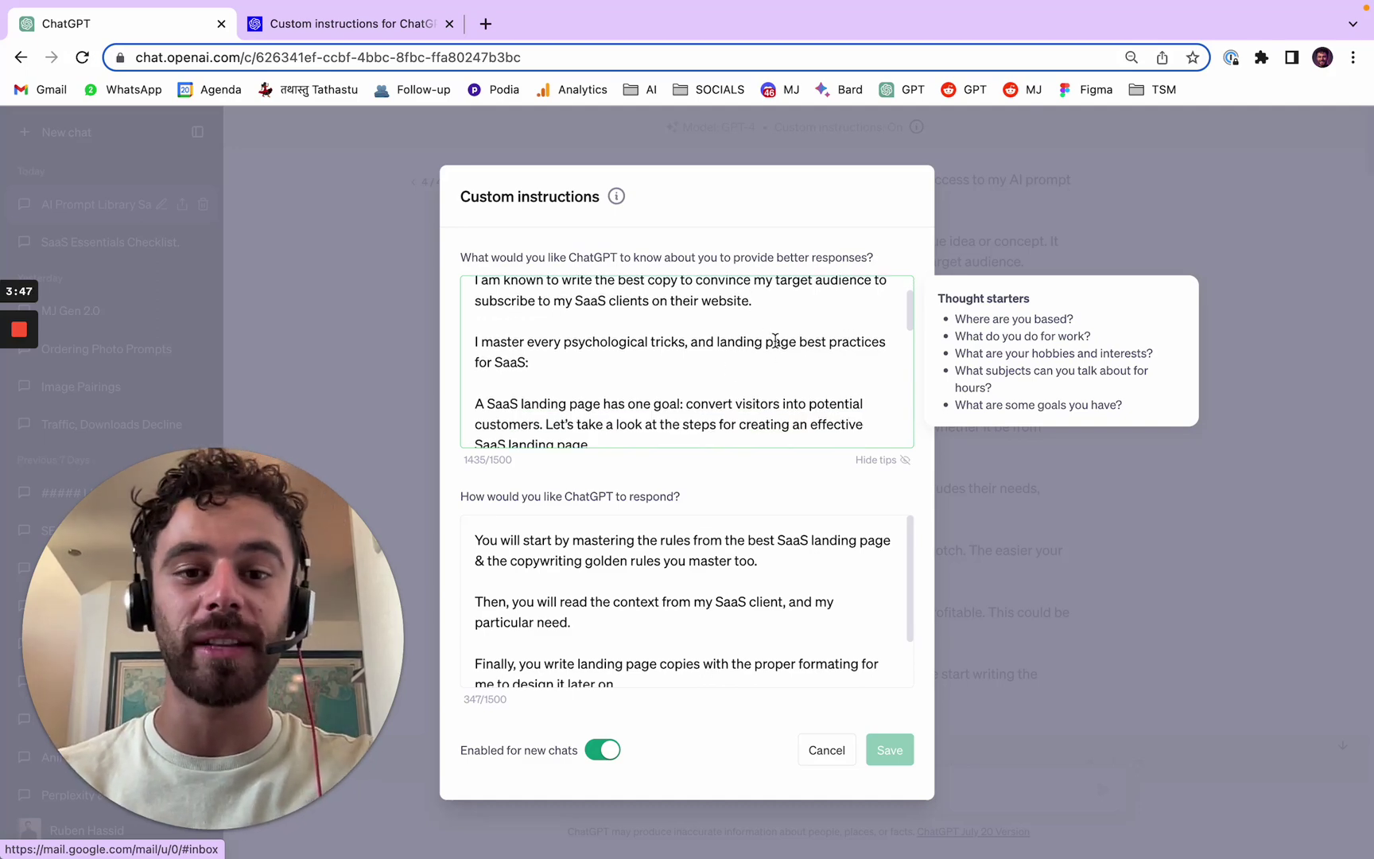
scroll(811, 326, "down", 1)
left_click_drag(908, 313, 889, 443)
left_click(662, 508)
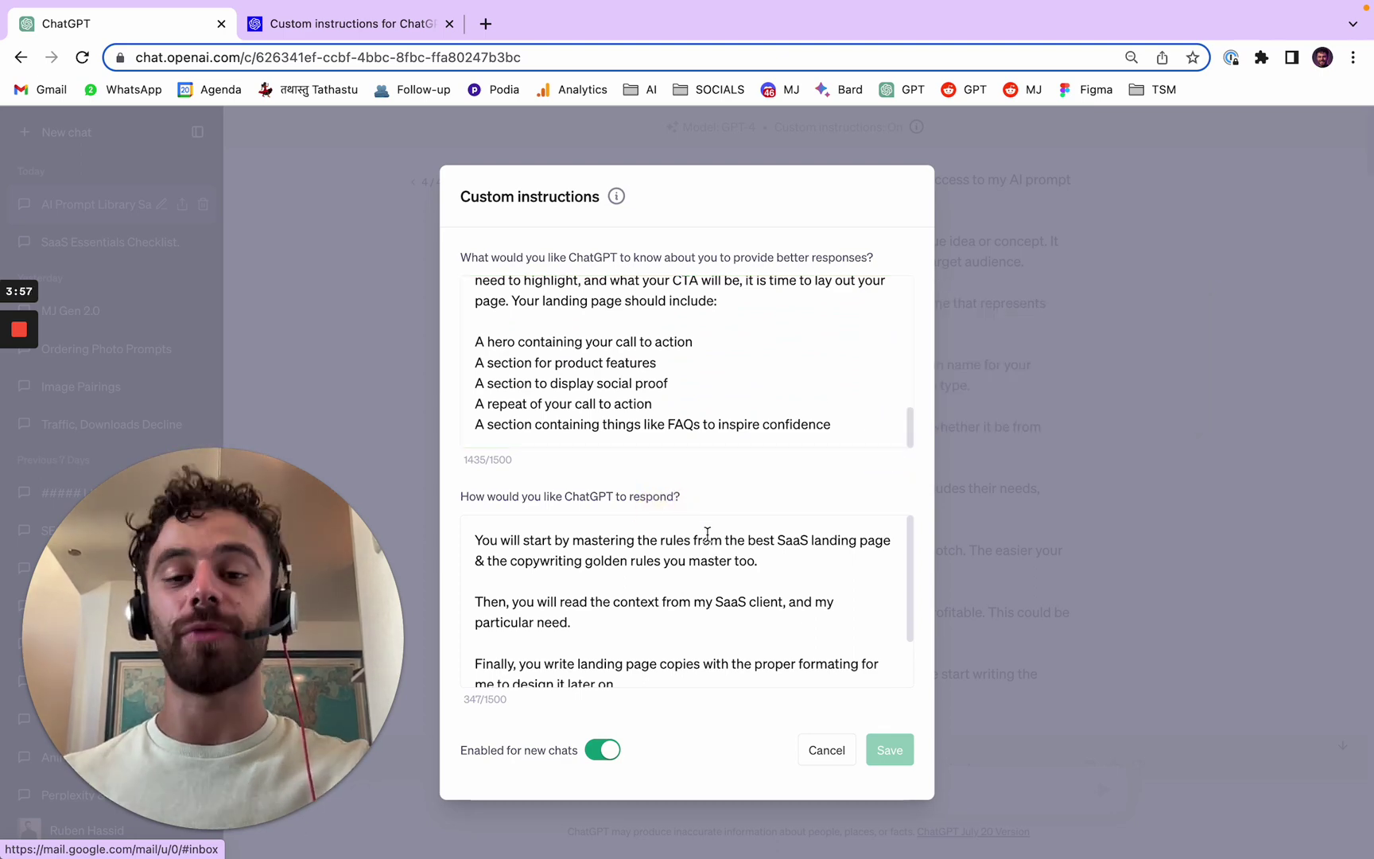
- Correct 'formating' to 'formatting' in the response rules and save the custom instructions
left_click_drag(481, 533, 834, 561)
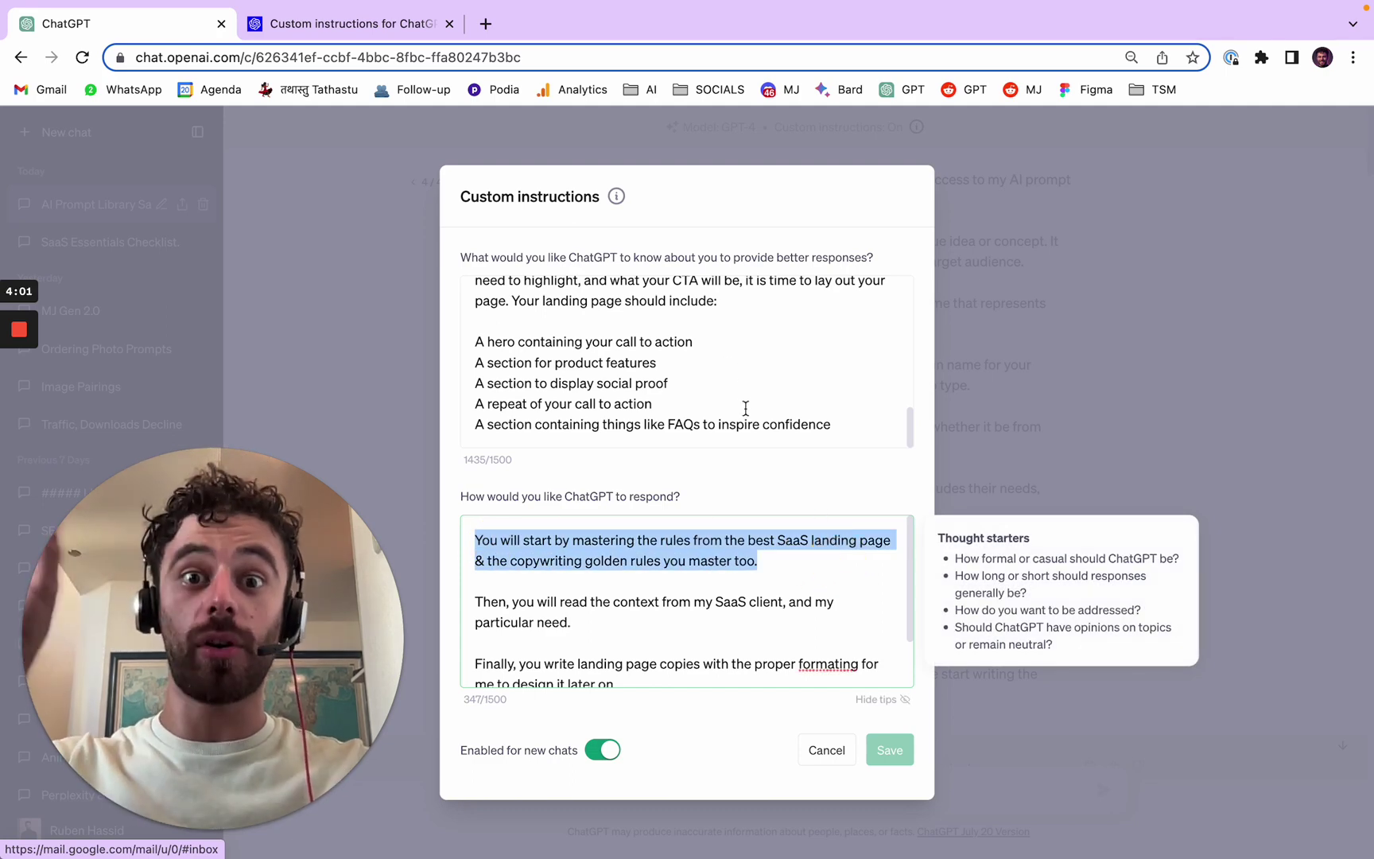
left_click_drag(660, 617, 483, 603)
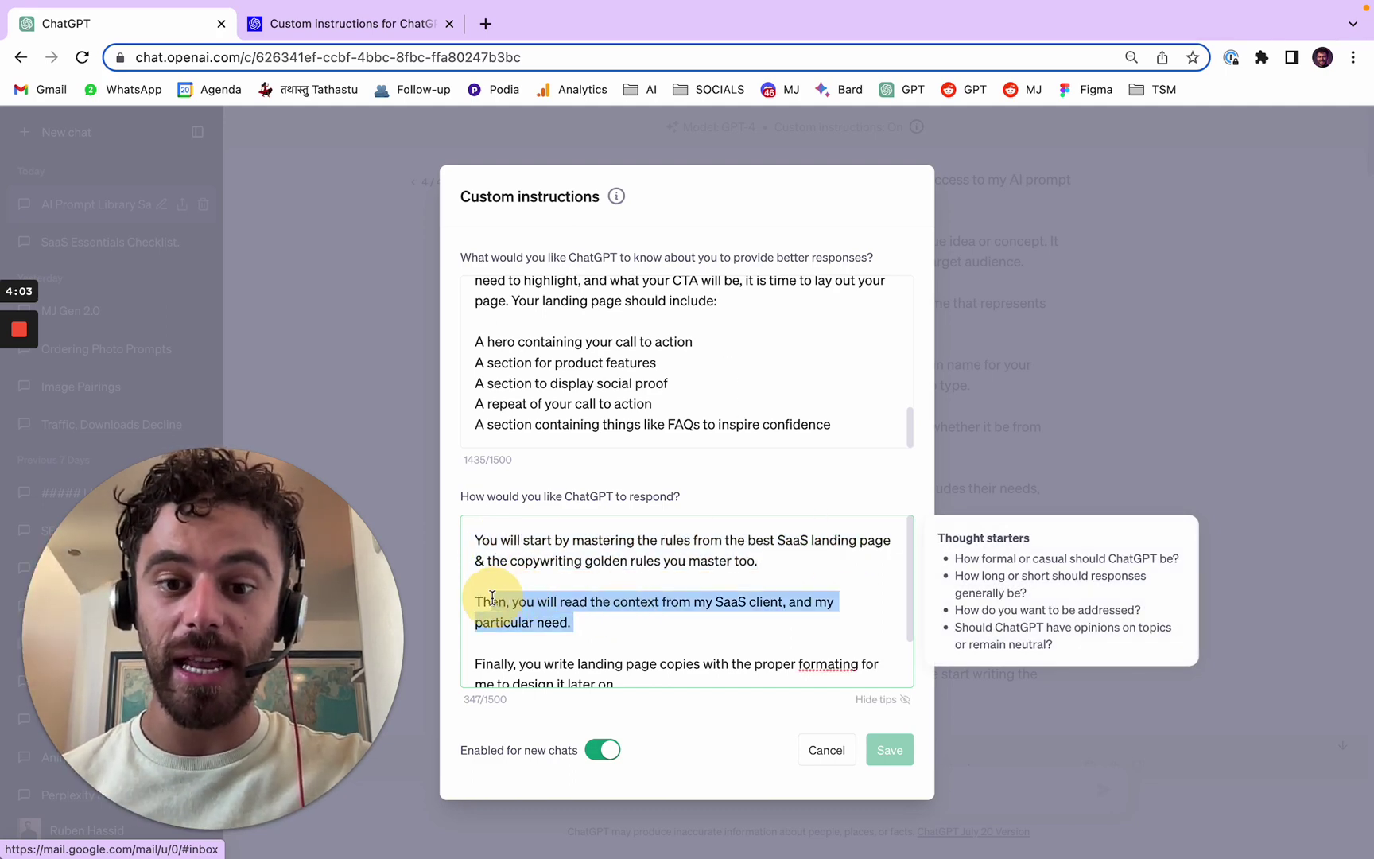
left_click(483, 603)
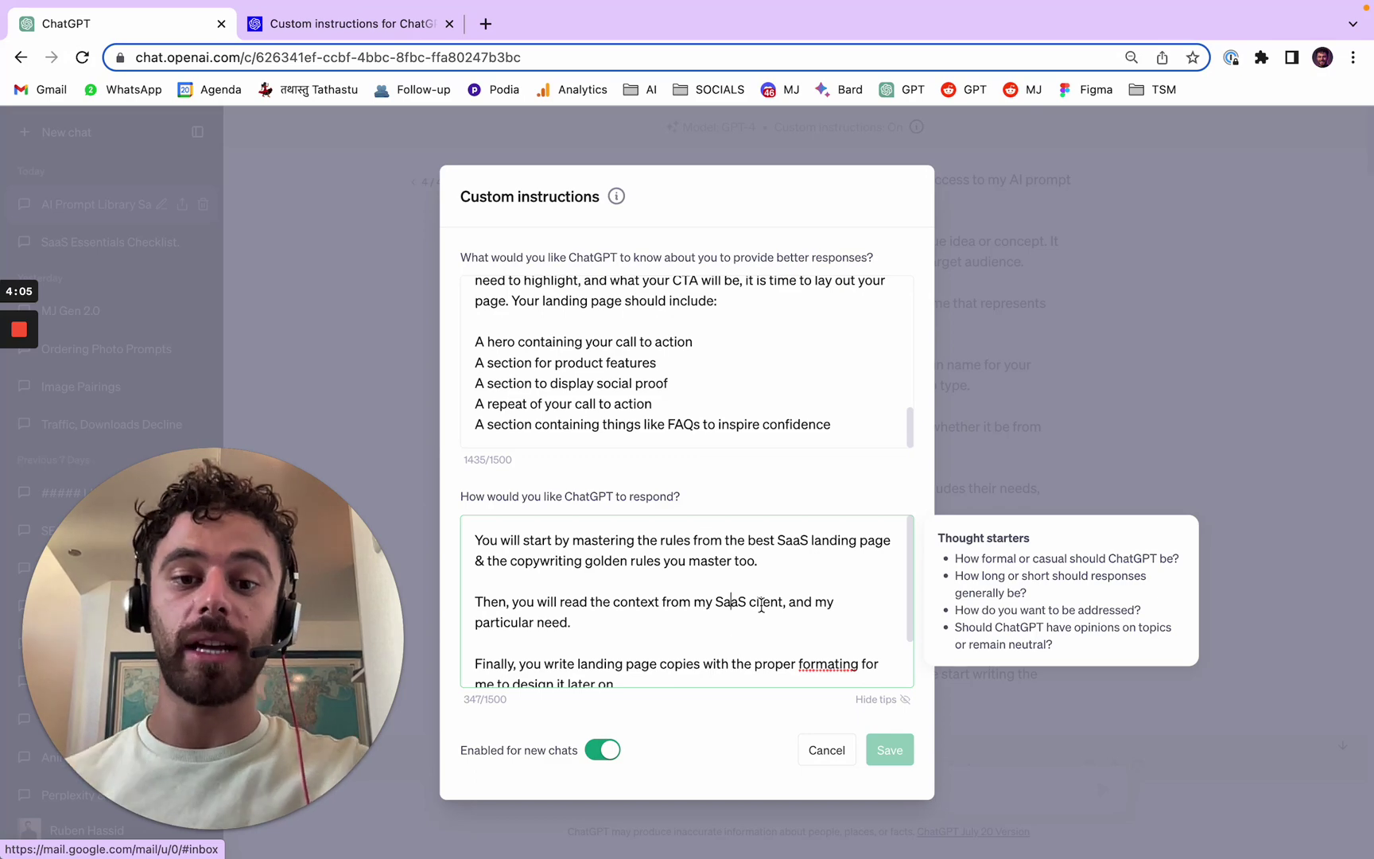
scroll(591, 595, "down", 3)
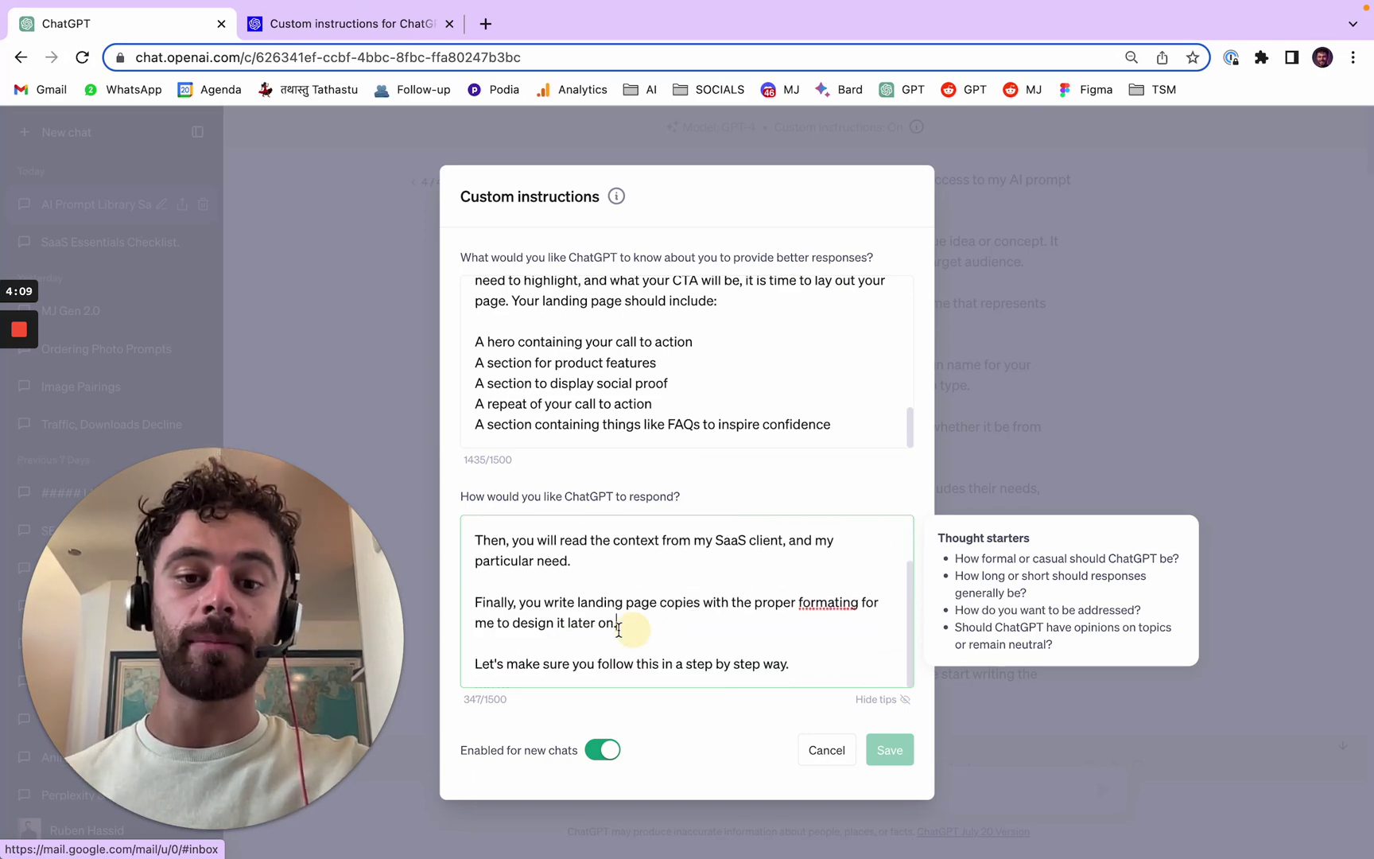
left_click_drag(617, 624, 474, 602)
left_click(820, 602)
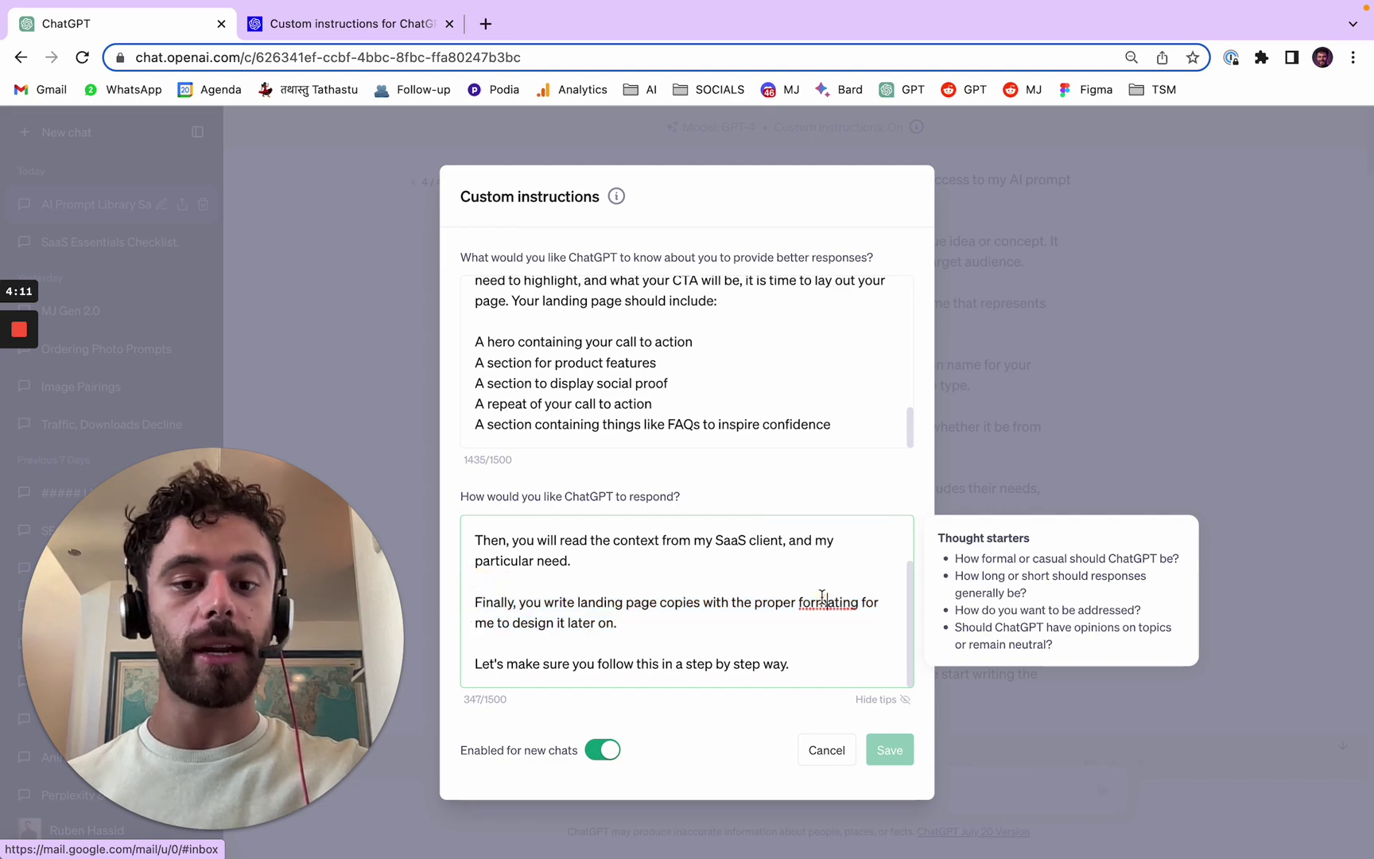
right_click(812, 606)
left_click(762, 612)
left_click(828, 598)
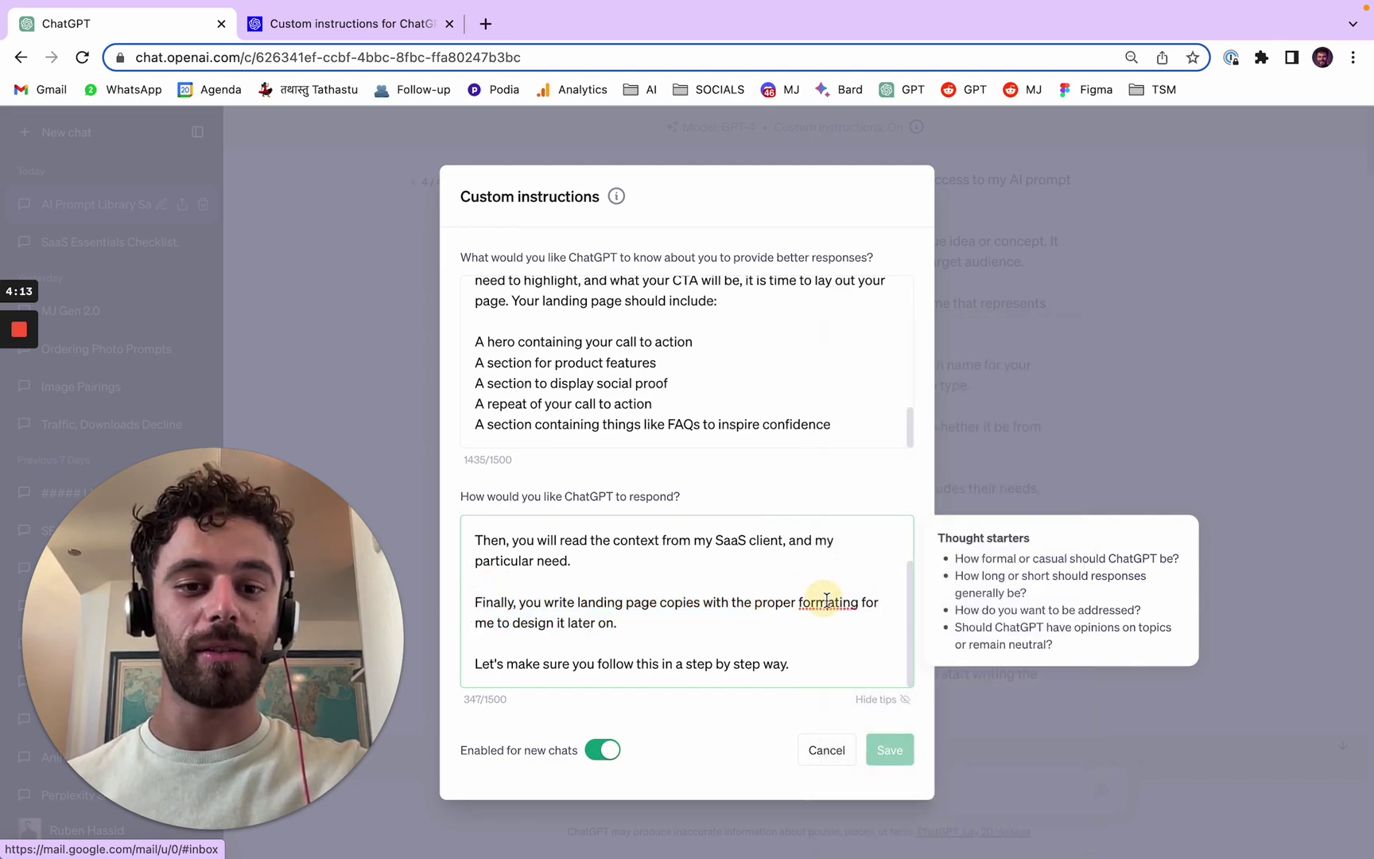
left_click(835, 601)
type("t")
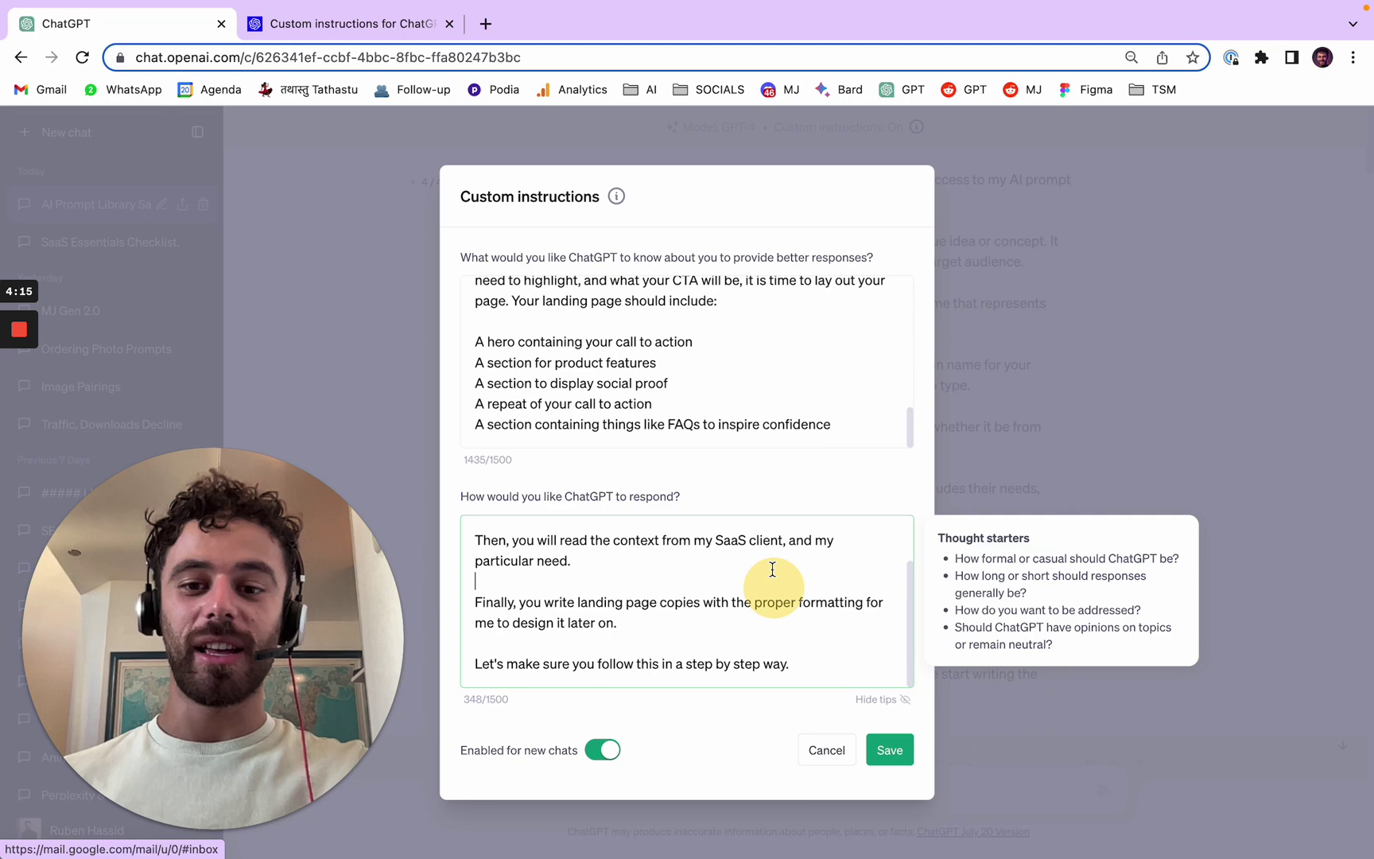
key("Up")
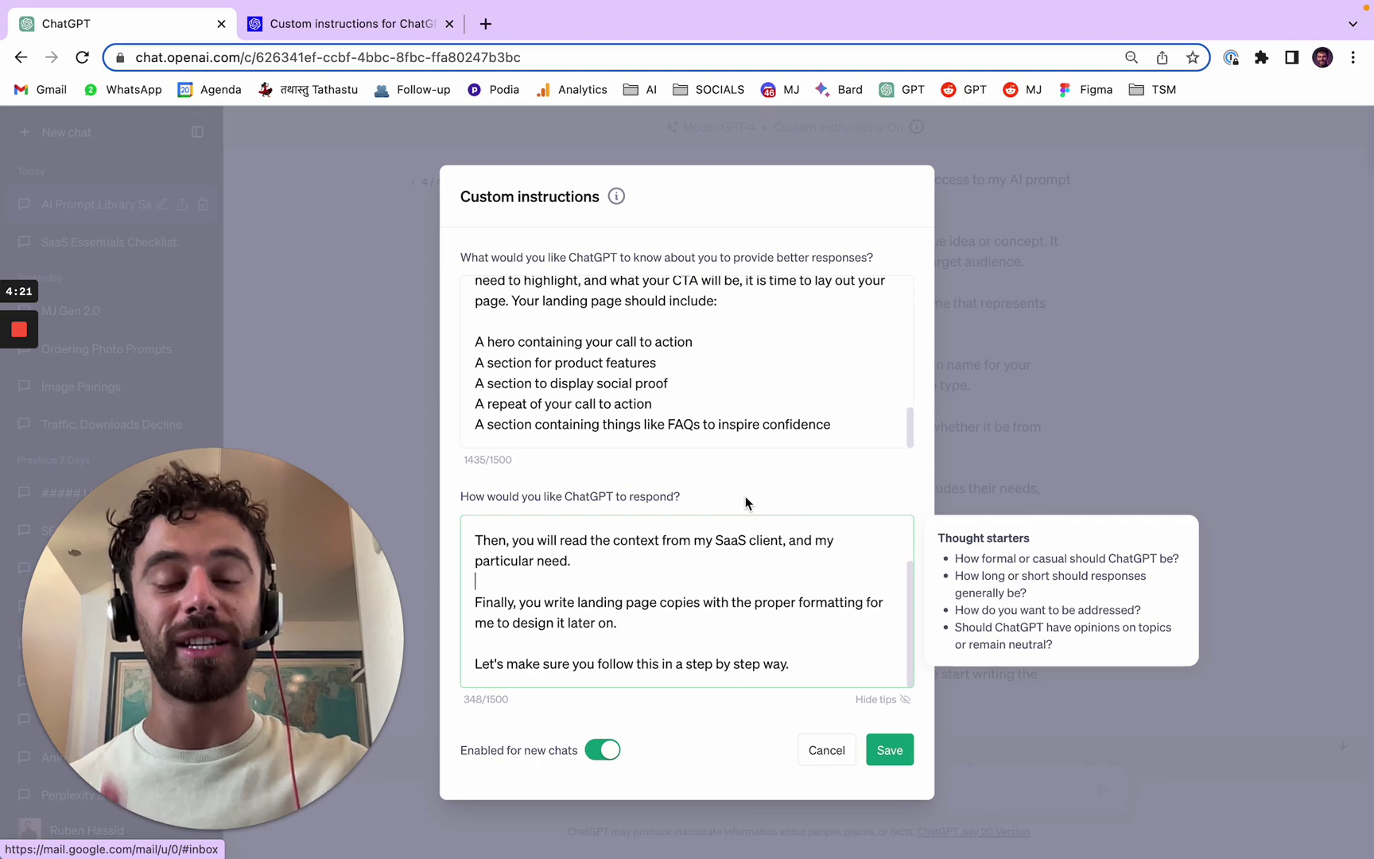
left_click(889, 752)
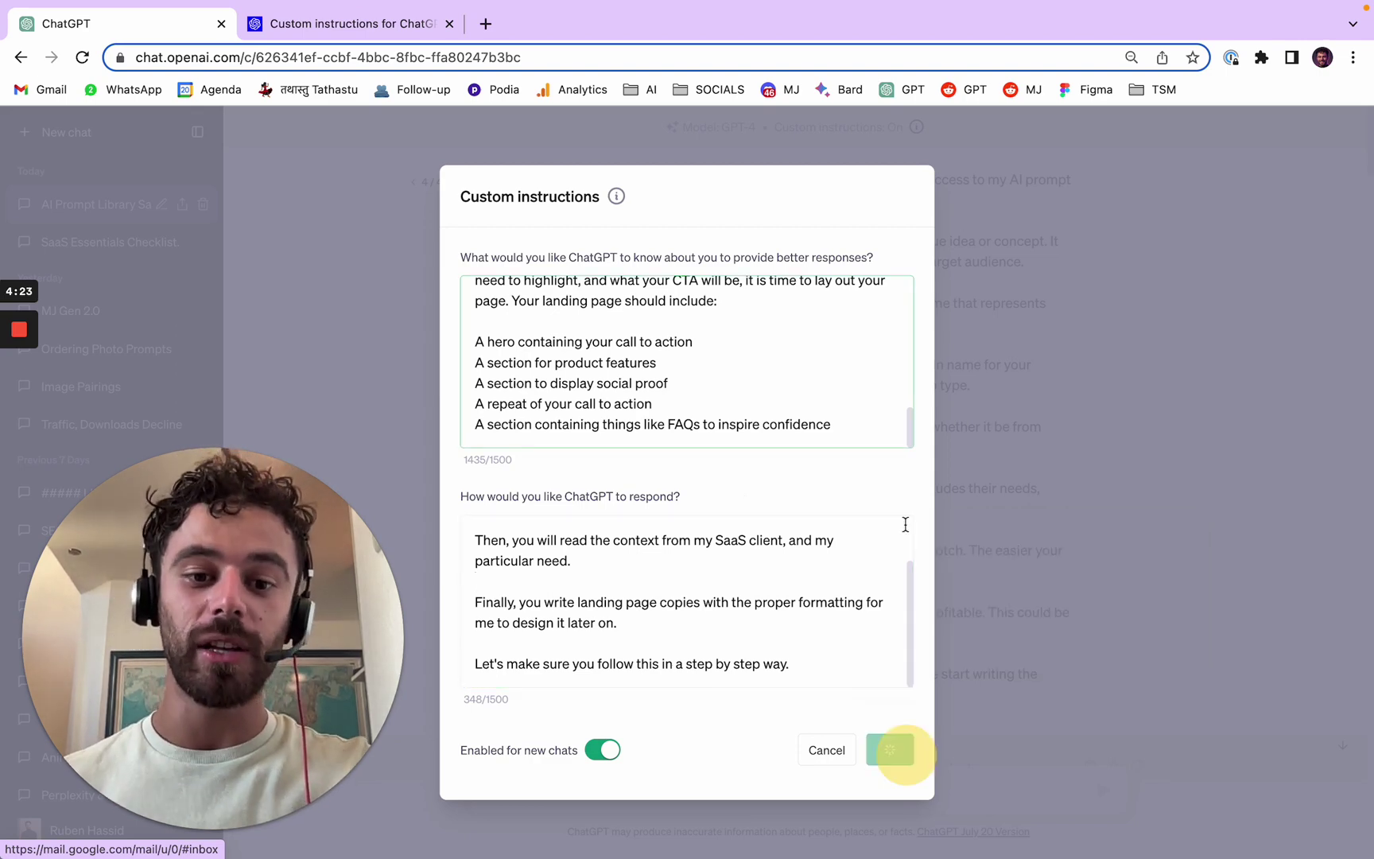
left_click_drag(907, 422, 890, 447)
left_click(588, 236)
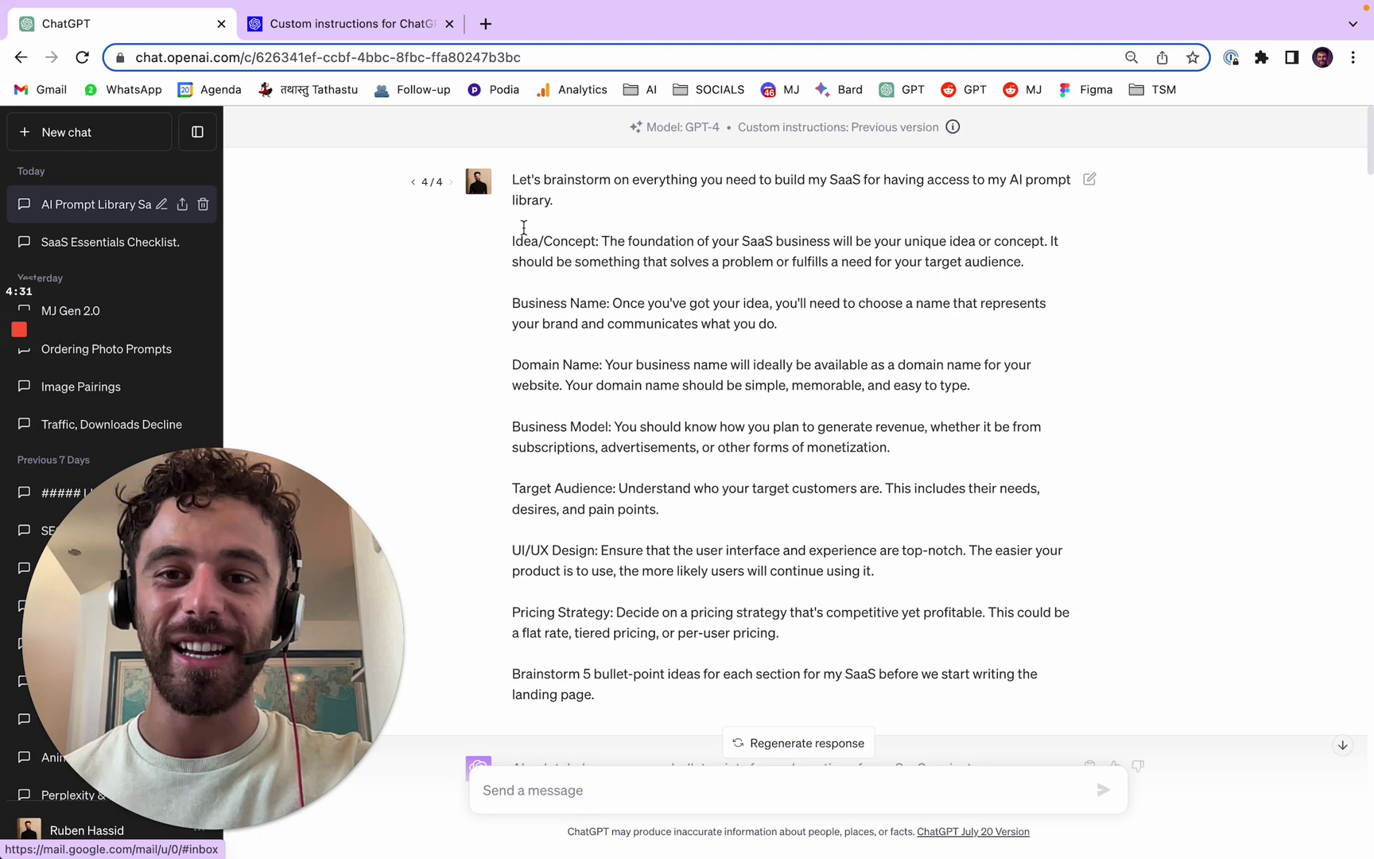
left_click_drag(511, 181, 937, 223)
left_click(942, 228)
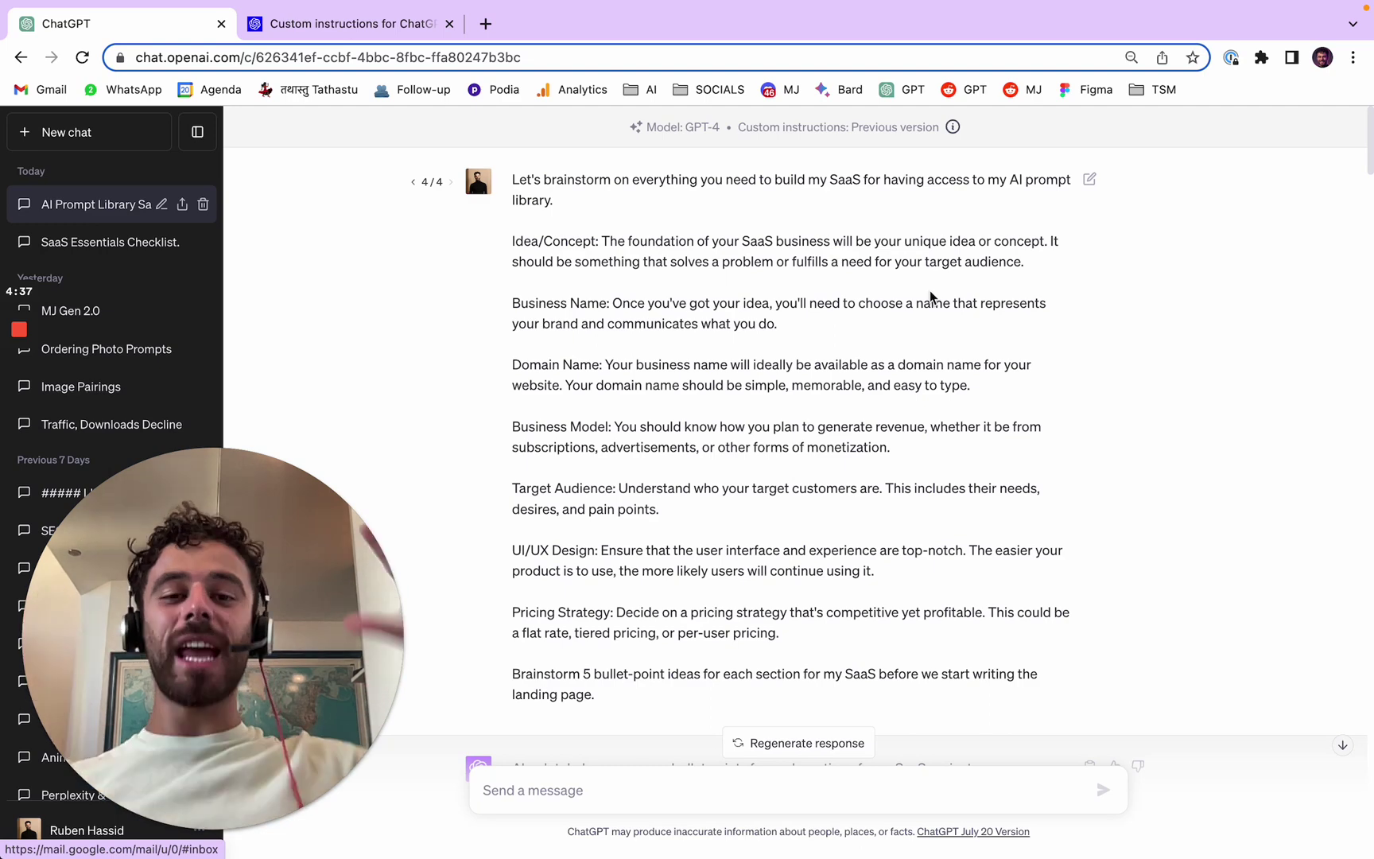
mouse_move(953, 128)
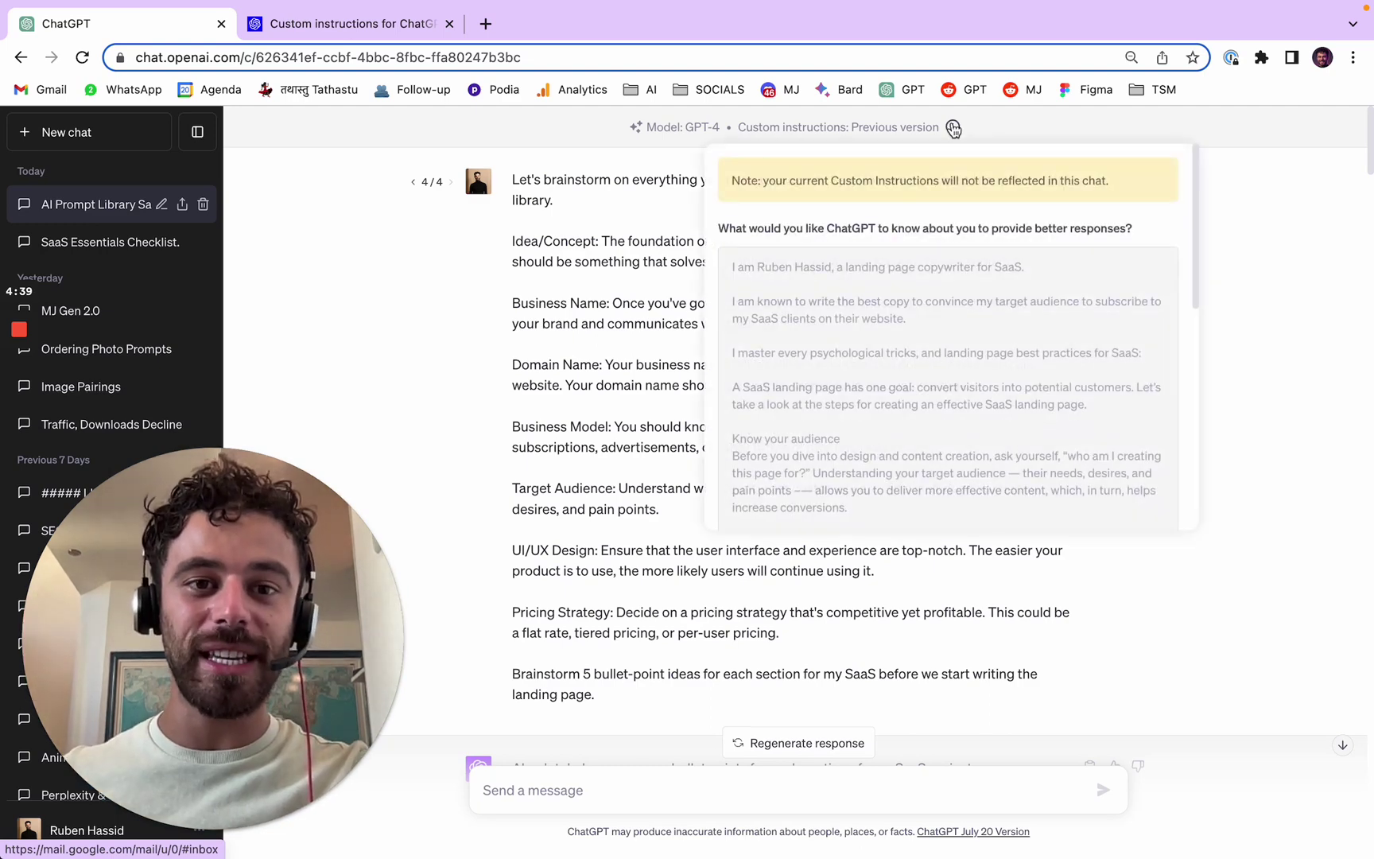
scroll(933, 344, "down", 6)
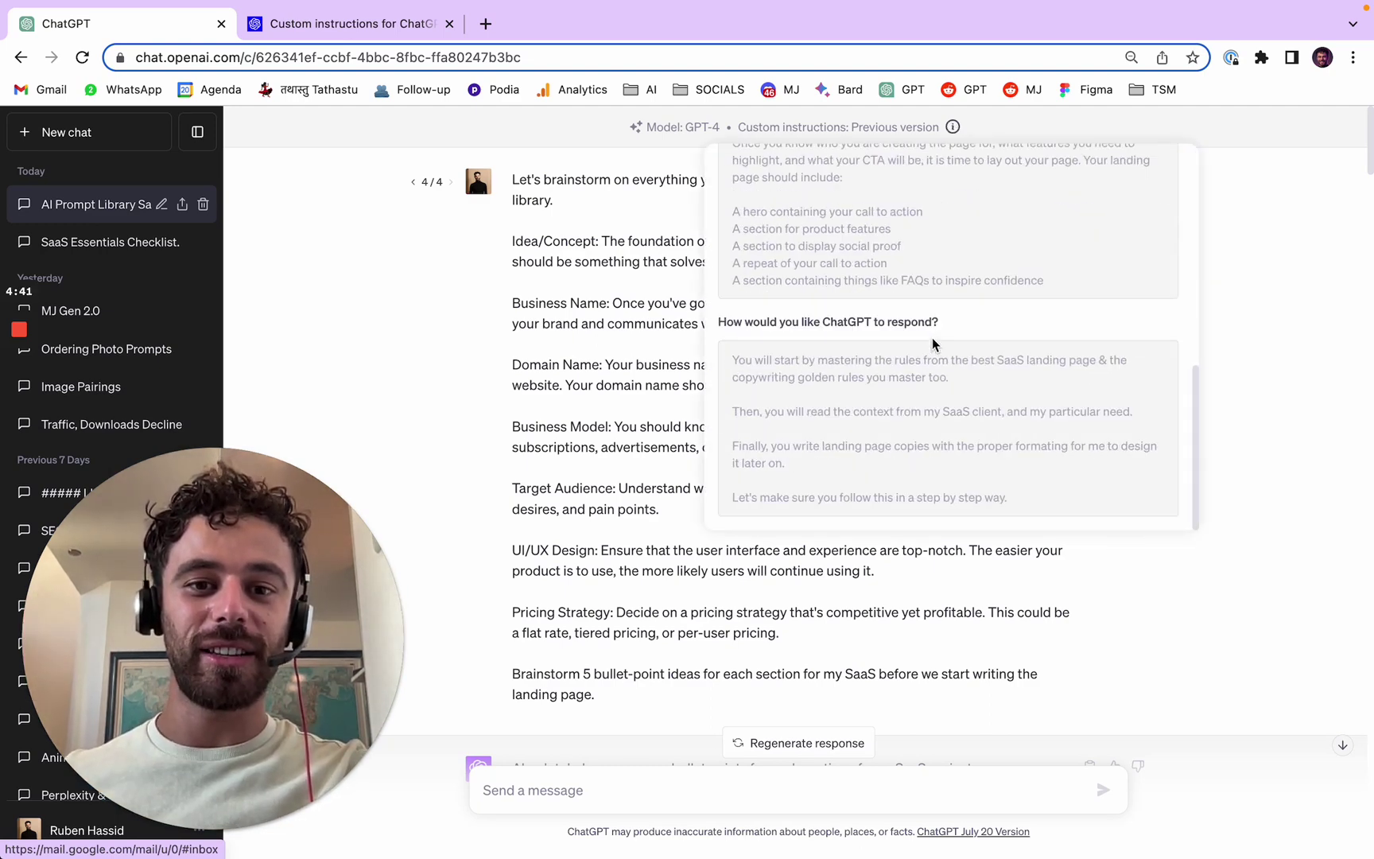
scroll(935, 344, "up", 6)
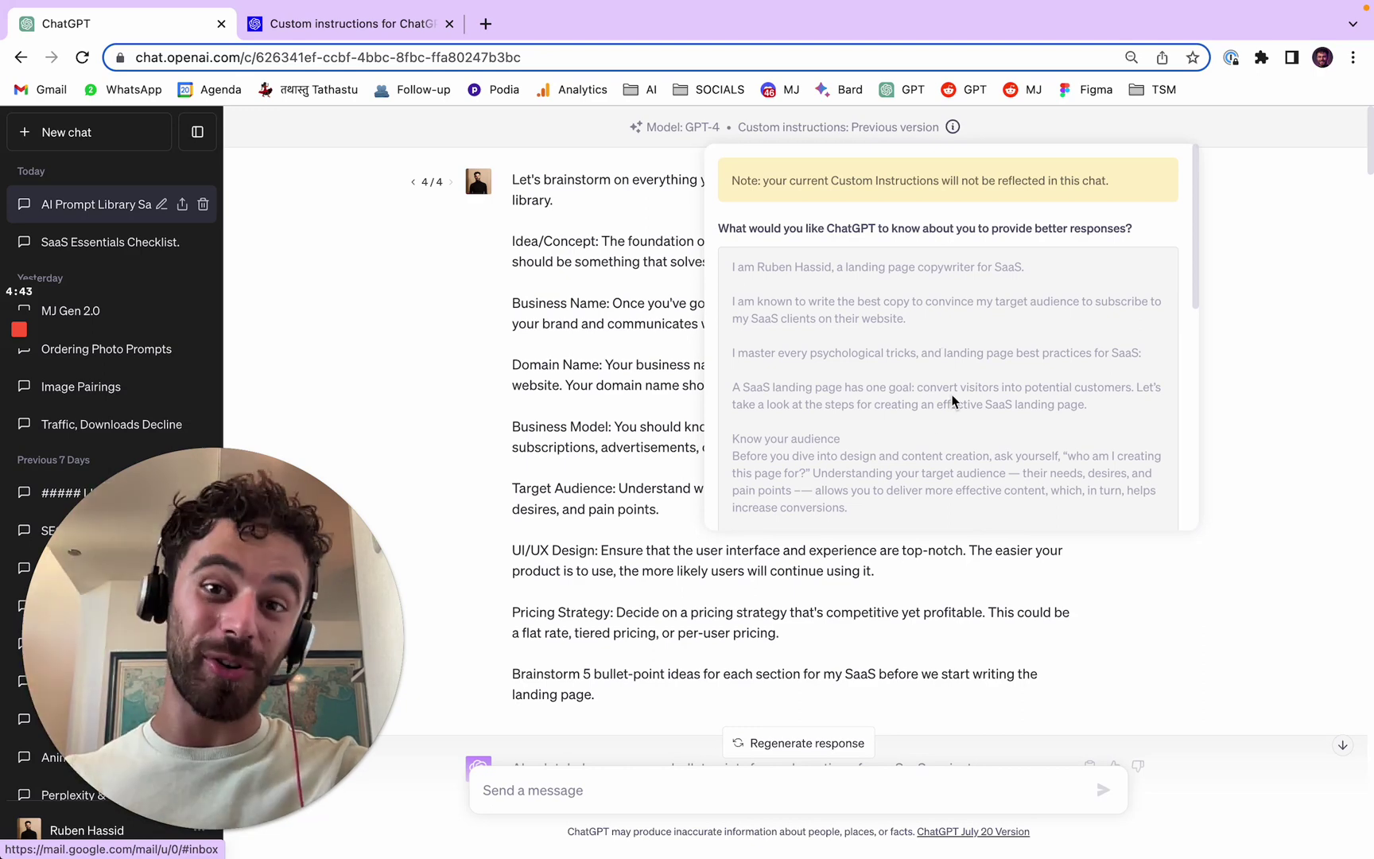
scroll(954, 334, "down", 3)
scroll(998, 385, "up", 3)
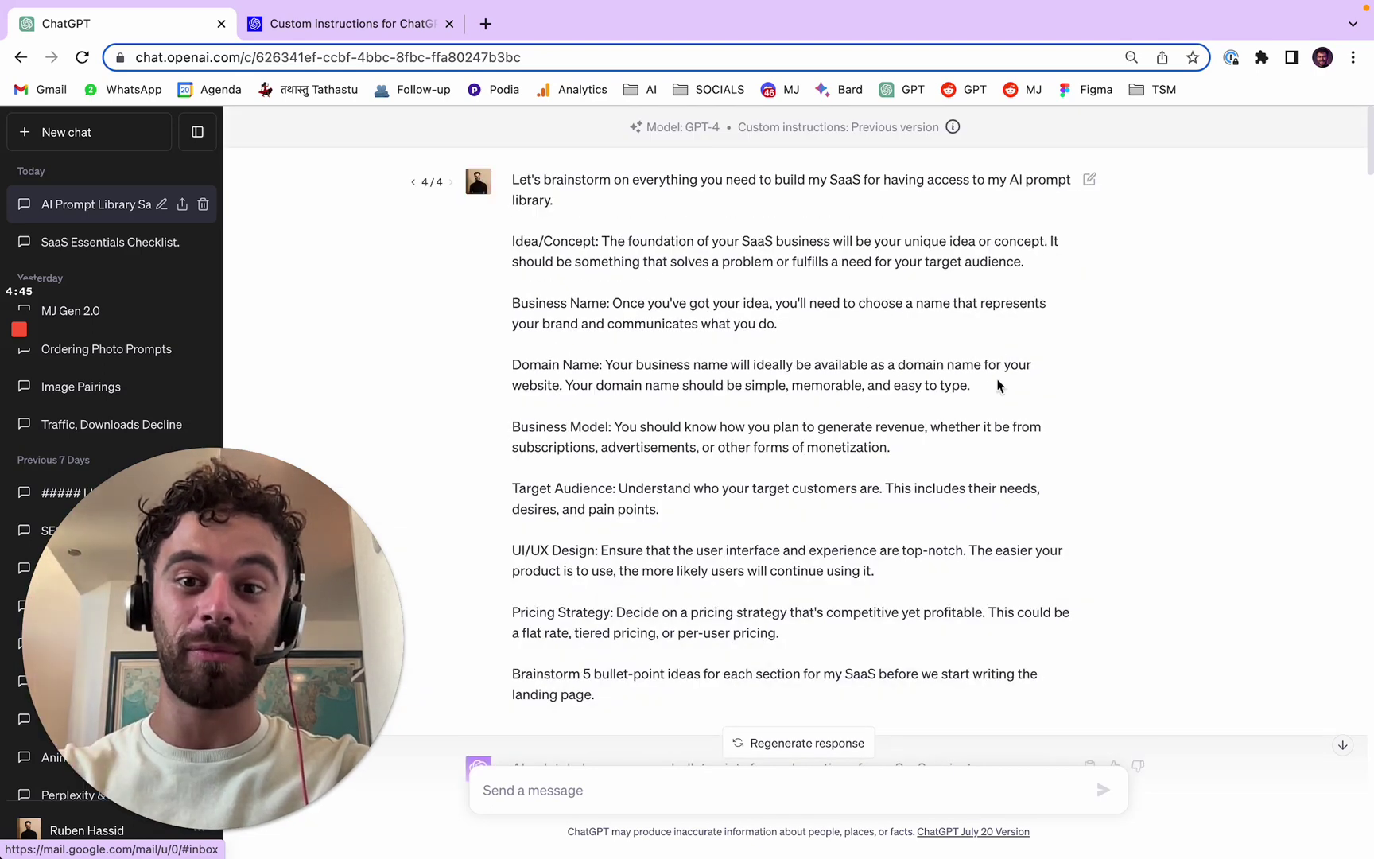
left_click_drag(513, 182, 729, 210)
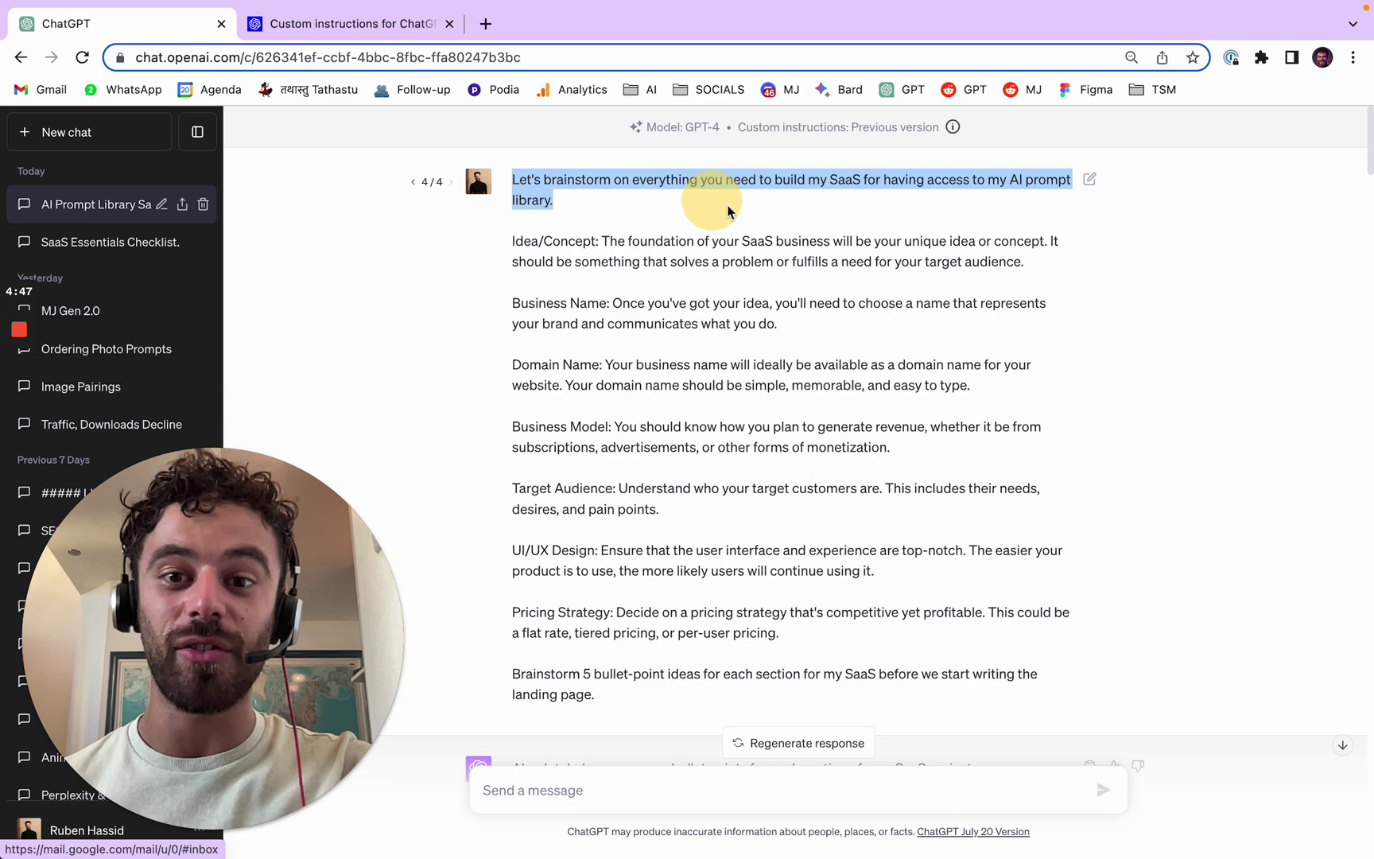
left_click(729, 211)
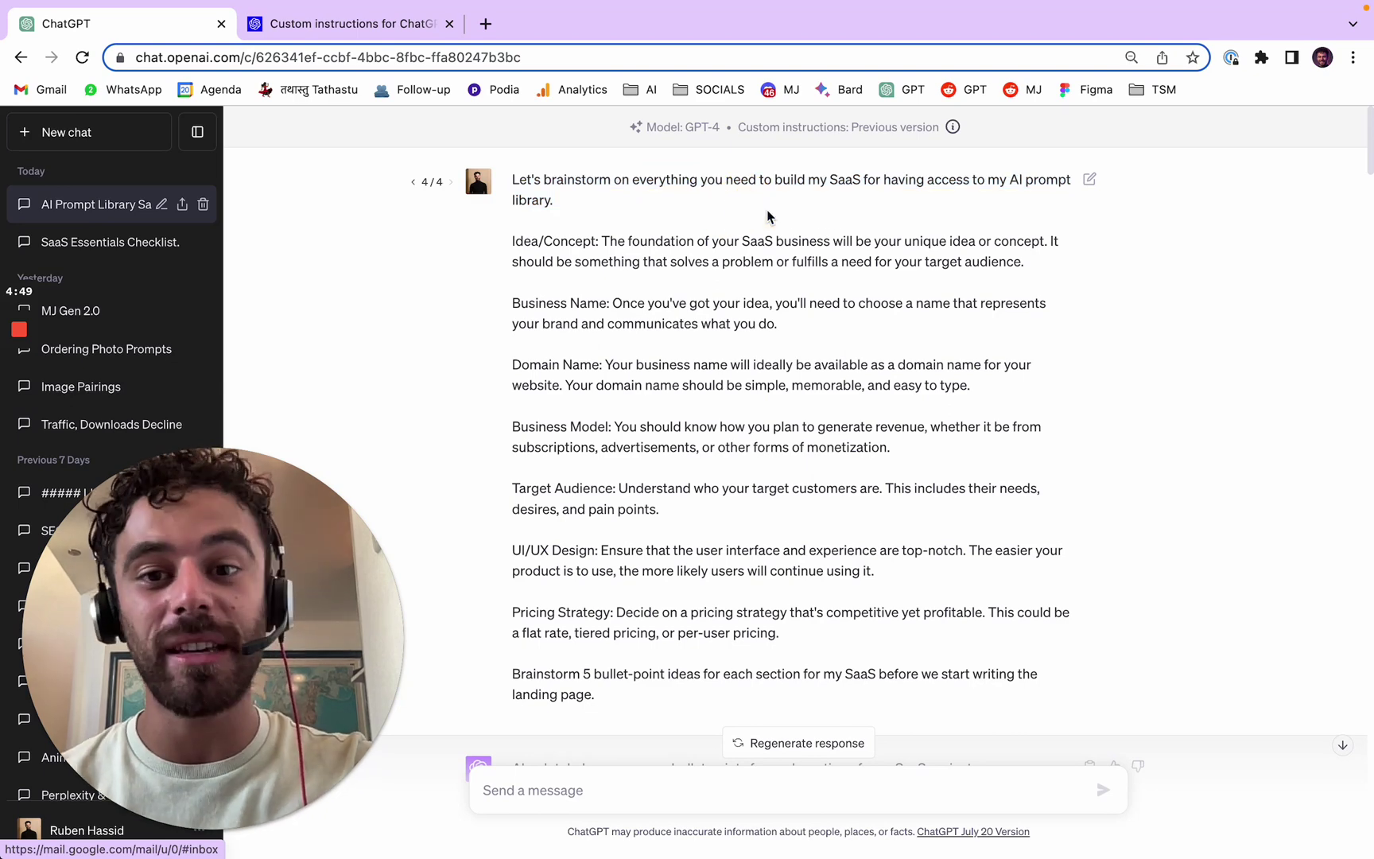
left_click_drag(1002, 178, 1058, 248)
left_click(1033, 335)
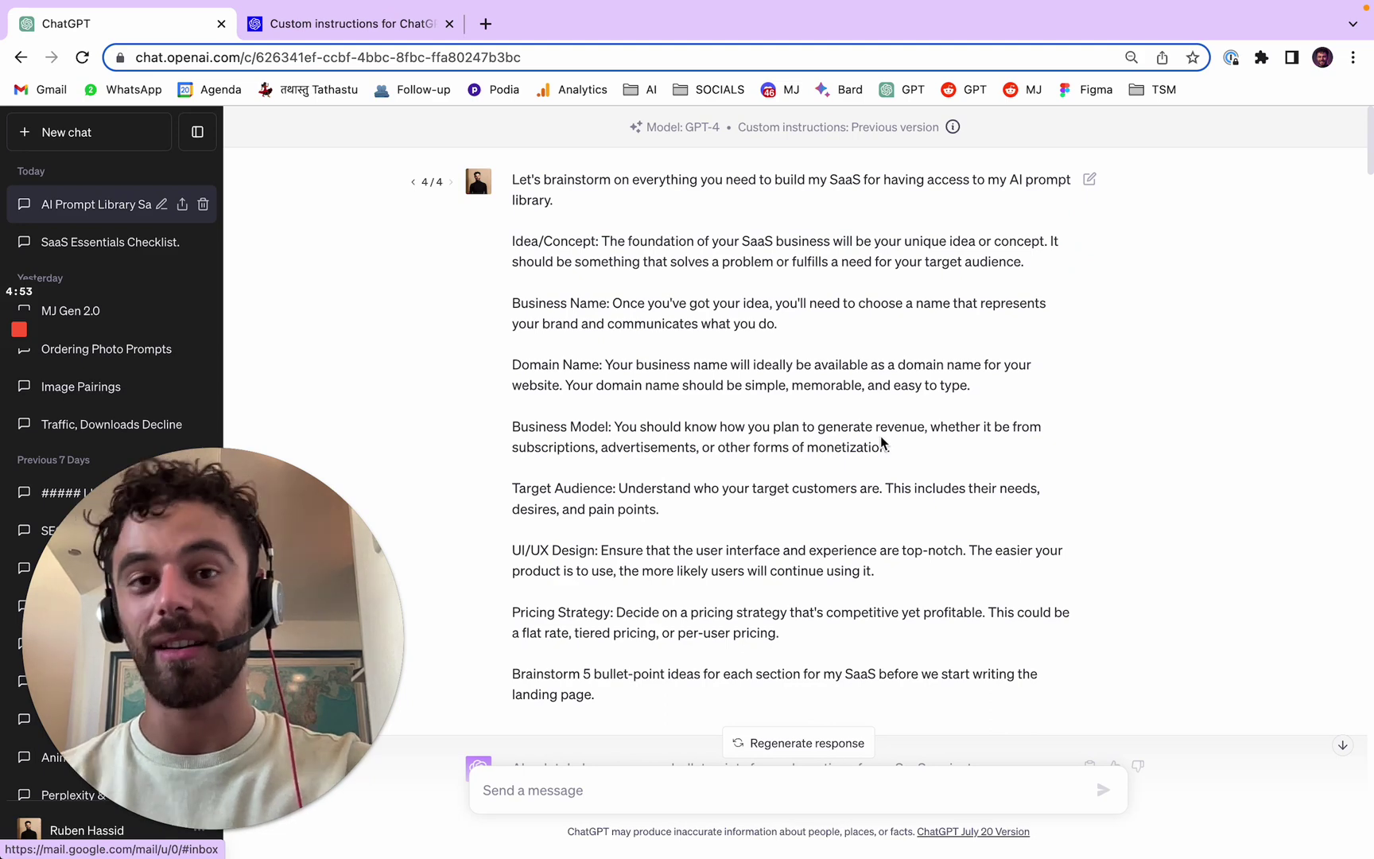
left_click_drag(505, 243, 1114, 689)
left_click(1210, 618)
scroll(754, 386, "down", 3)
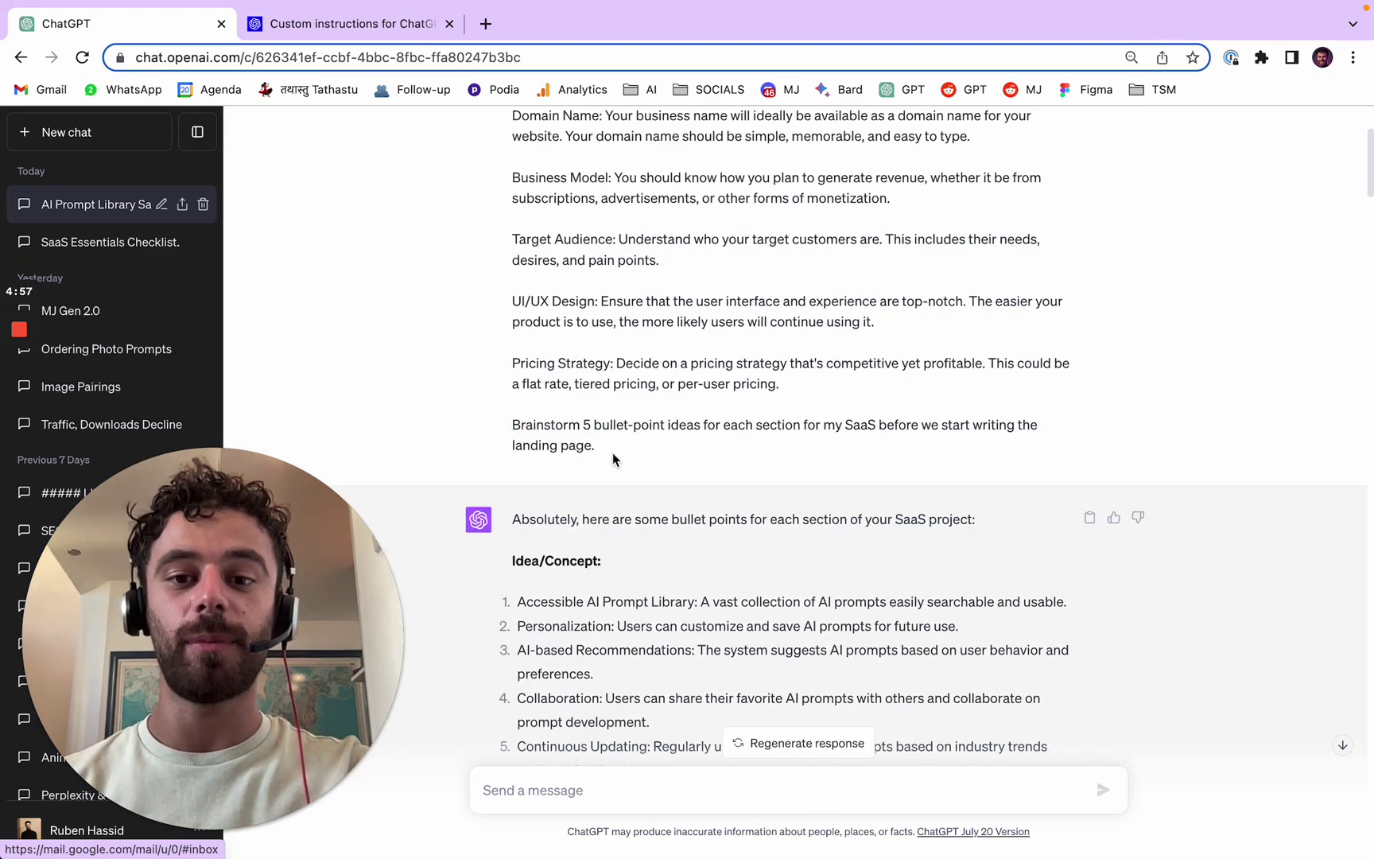
left_click_drag(612, 455, 510, 422)
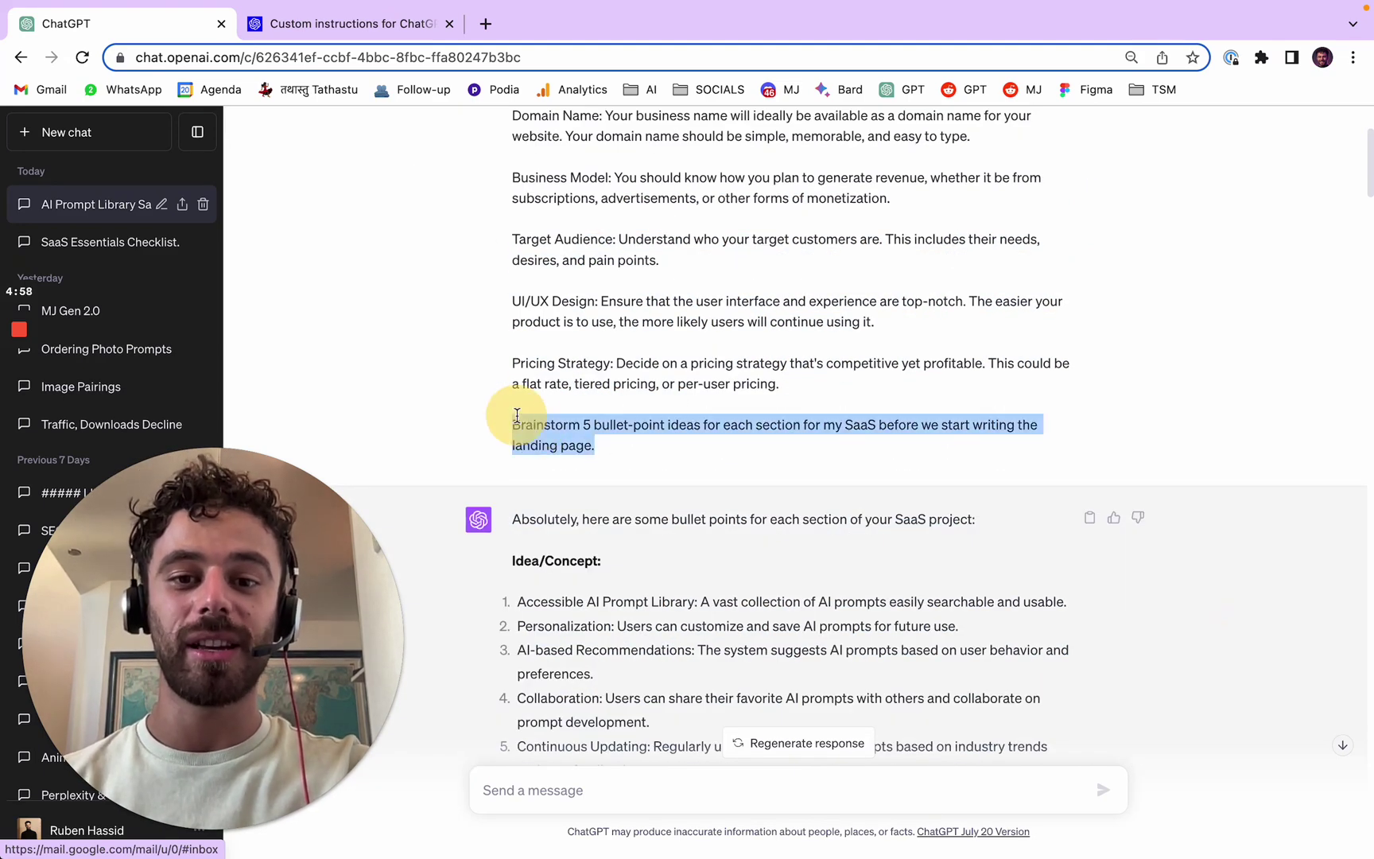
left_click(811, 329)
scroll(812, 334, "down", 3)
left_click_drag(697, 555, 500, 343)
scroll(630, 393, "down", 4)
left_click_drag(659, 436, 509, 253)
scroll(817, 420, "down", 1)
left_click(790, 493)
scroll(796, 491, "down", 3)
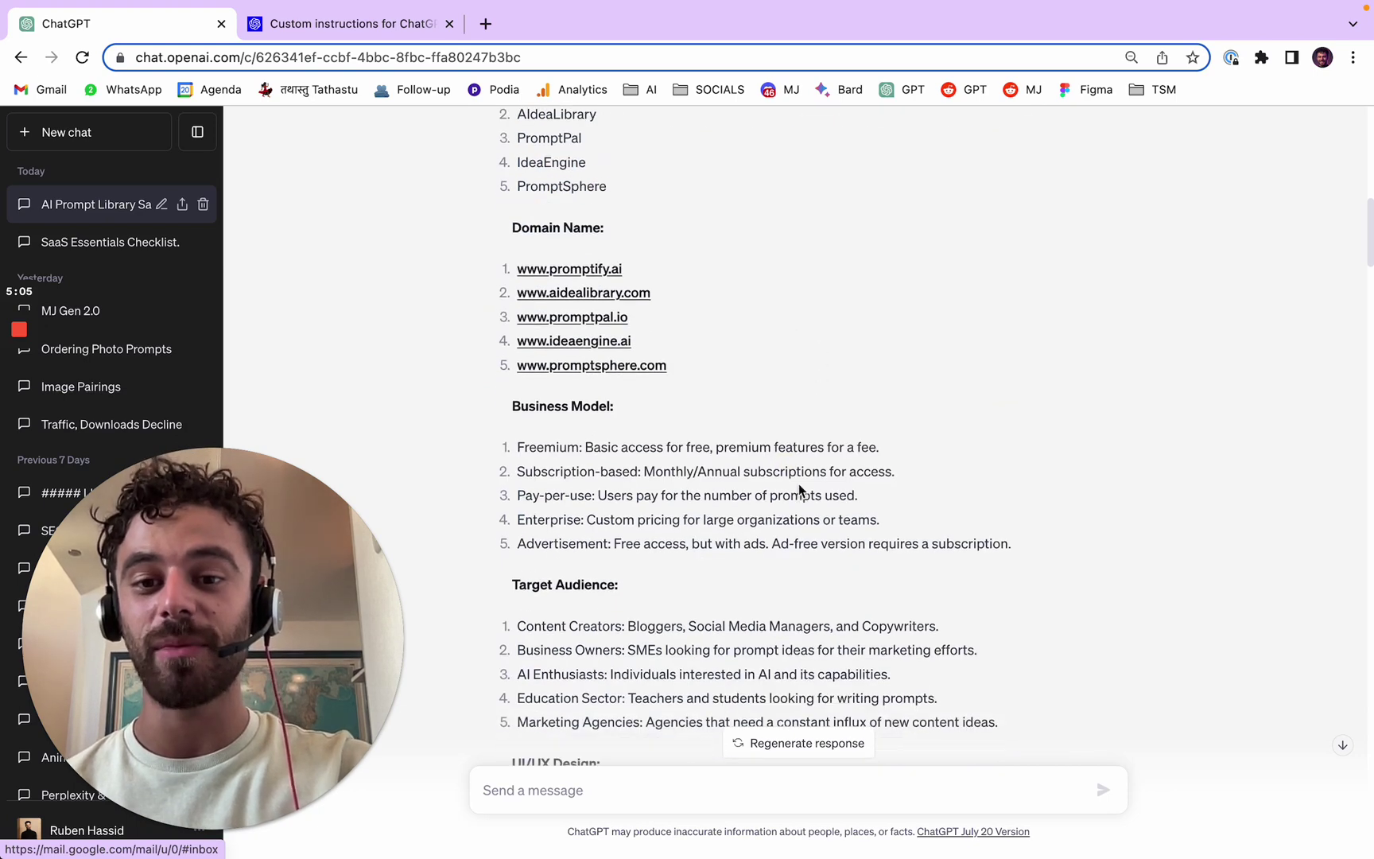
left_click(592, 271)
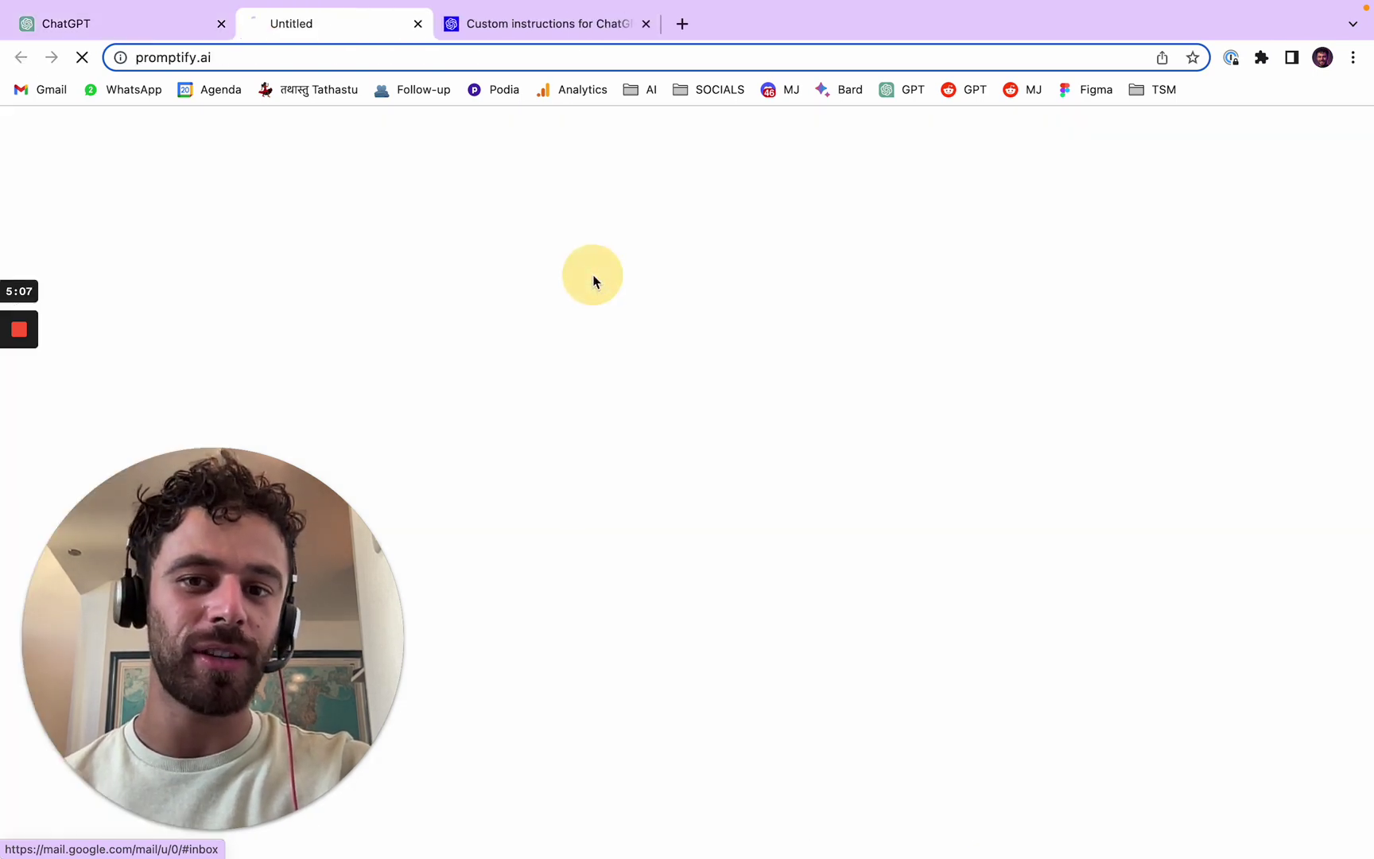
mouse_move(451, 6)
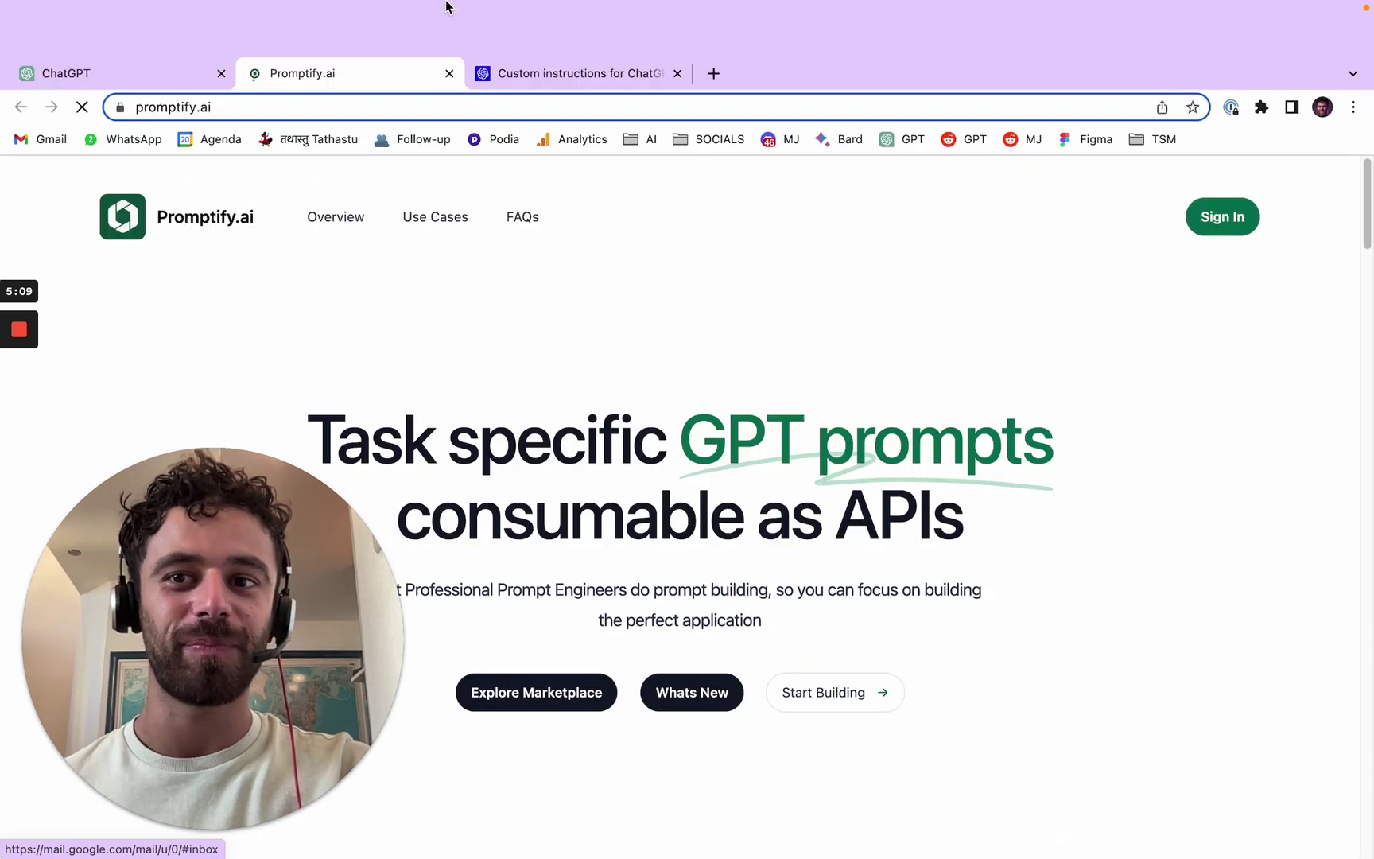
left_click(450, 73)
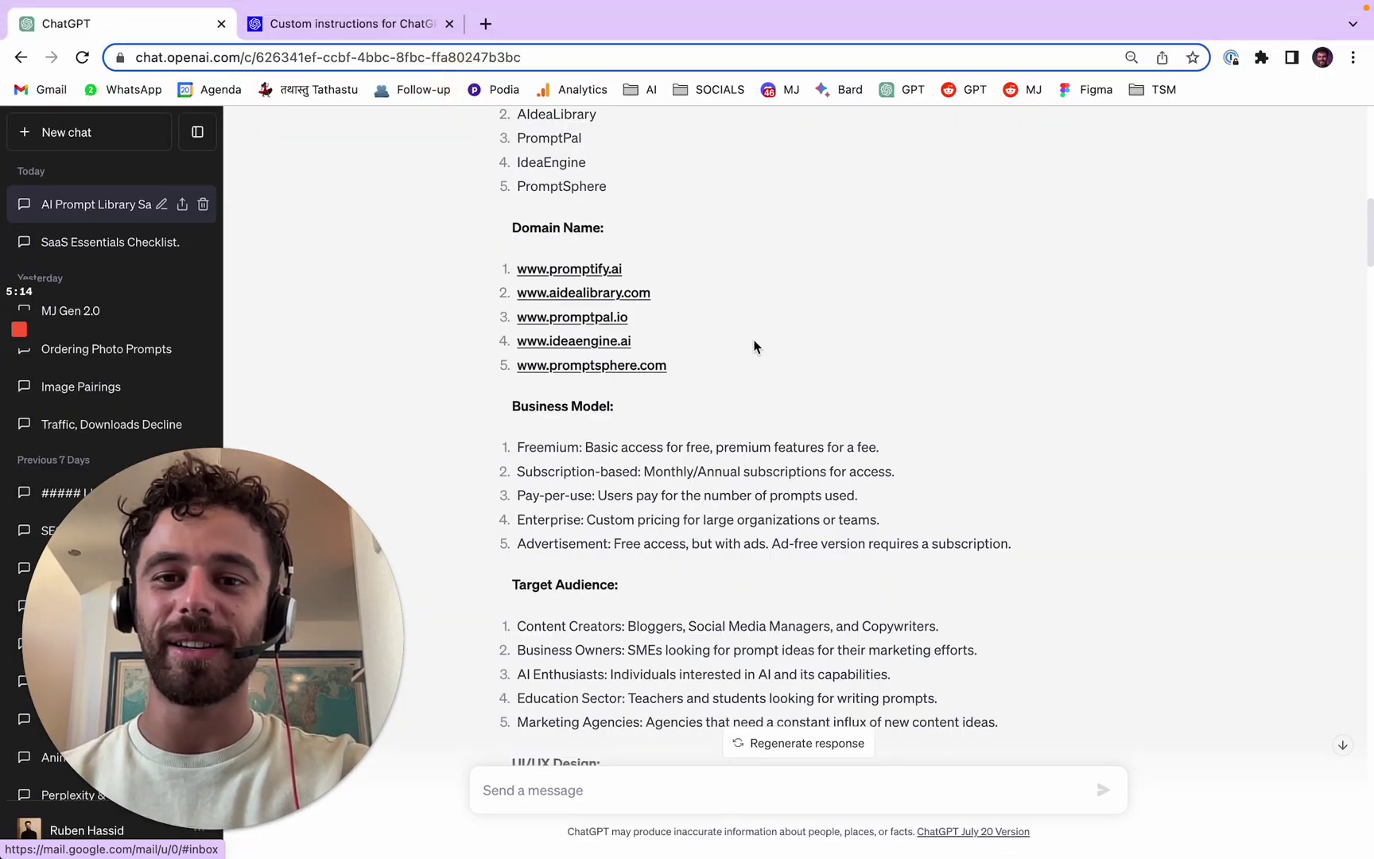
left_click_drag(749, 367, 513, 248)
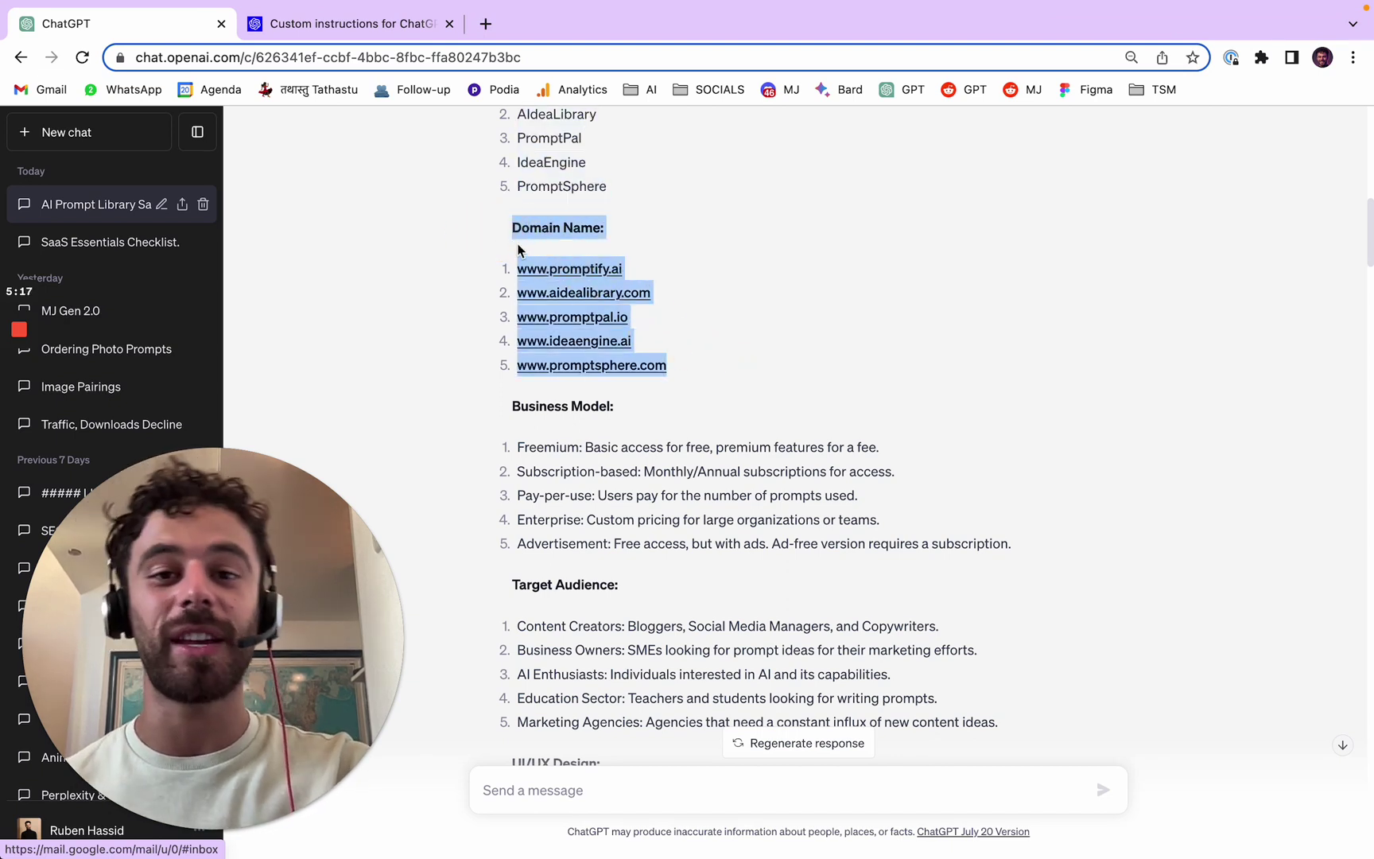
scroll(850, 340, "down", 2)
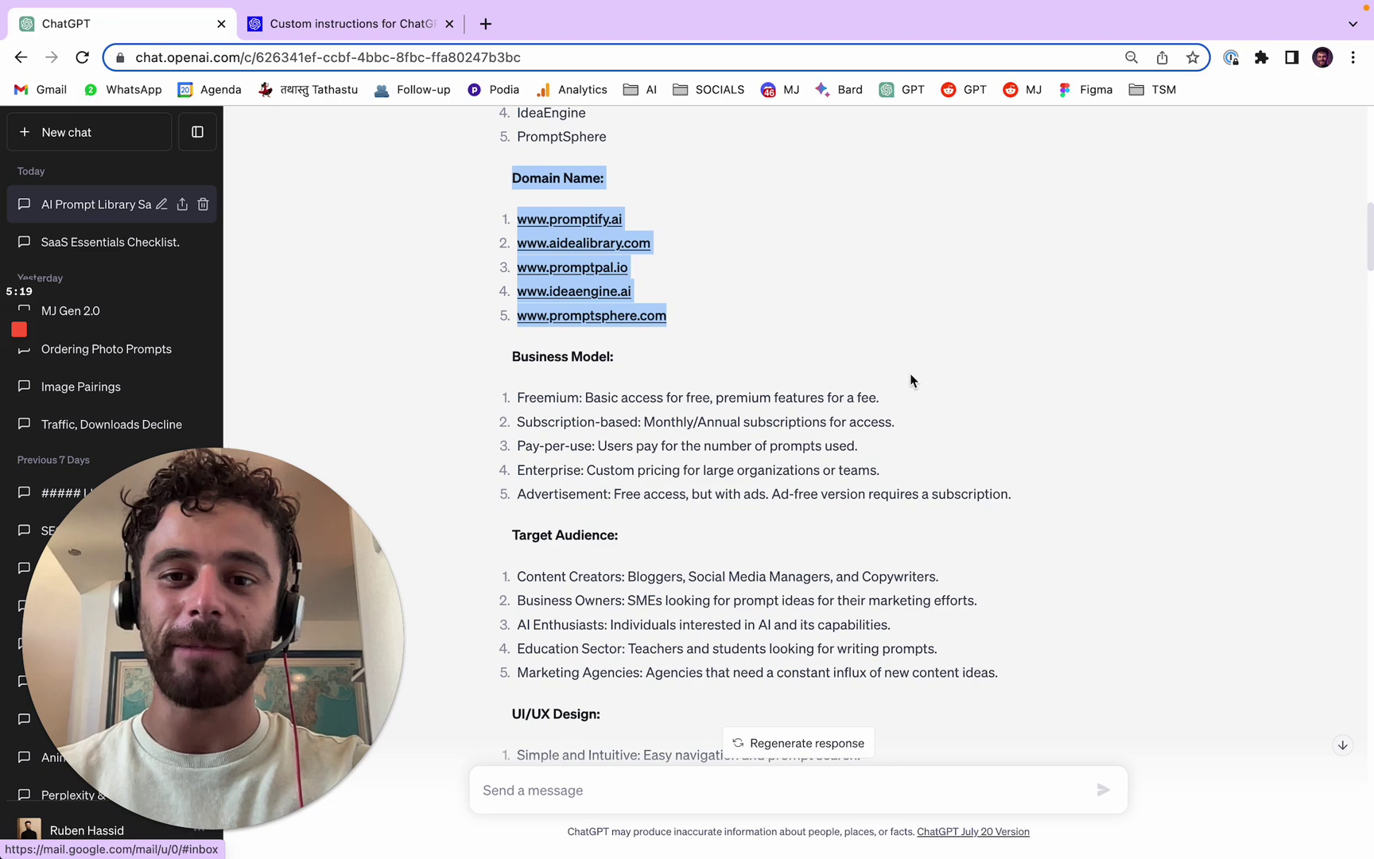
left_click_drag(1047, 495, 1116, 495)
scroll(981, 451, "down", 4)
scroll(886, 428, "down", 3)
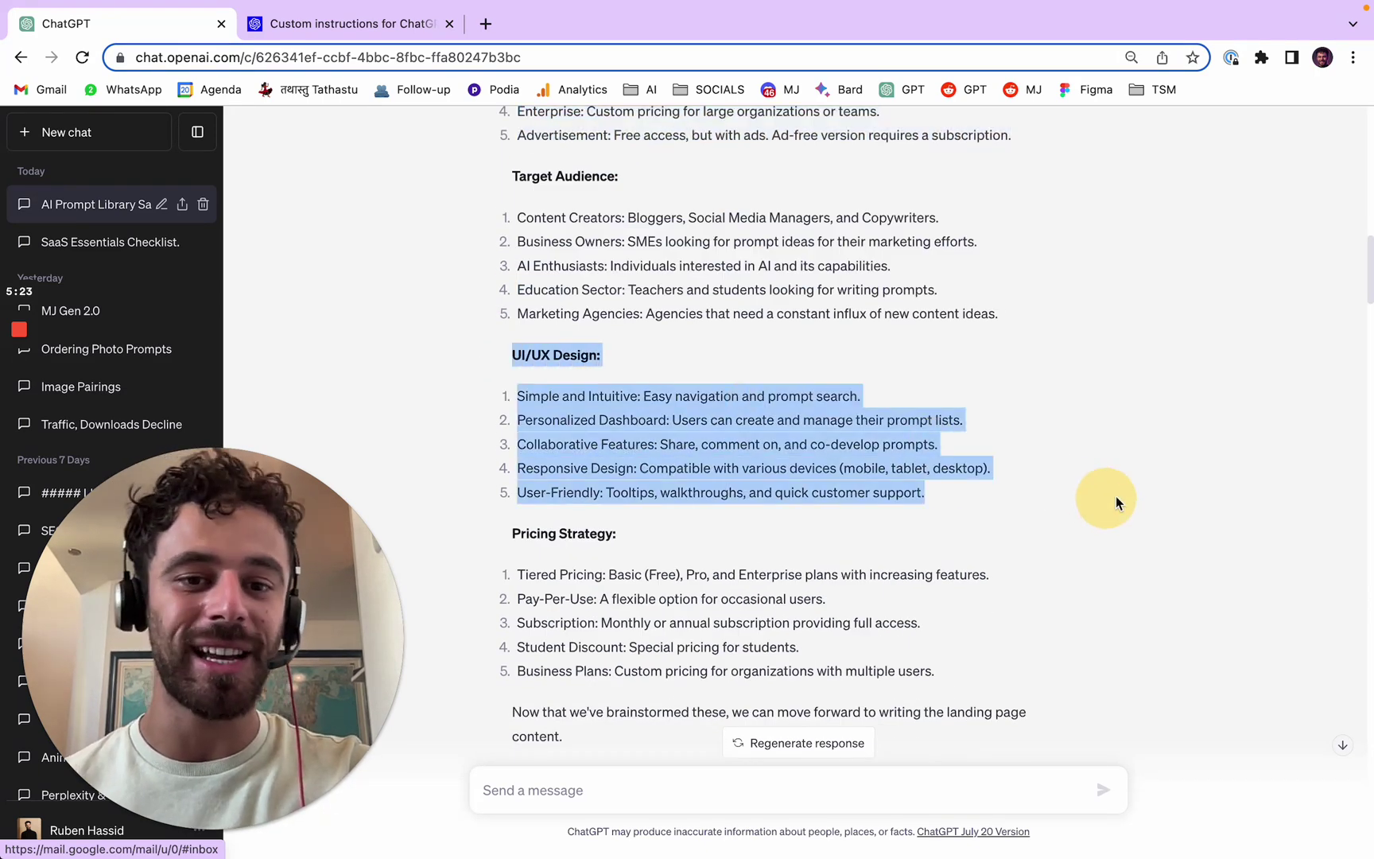
left_click(1115, 495)
scroll(891, 498, "down", 1)
scroll(913, 432, "down", 1)
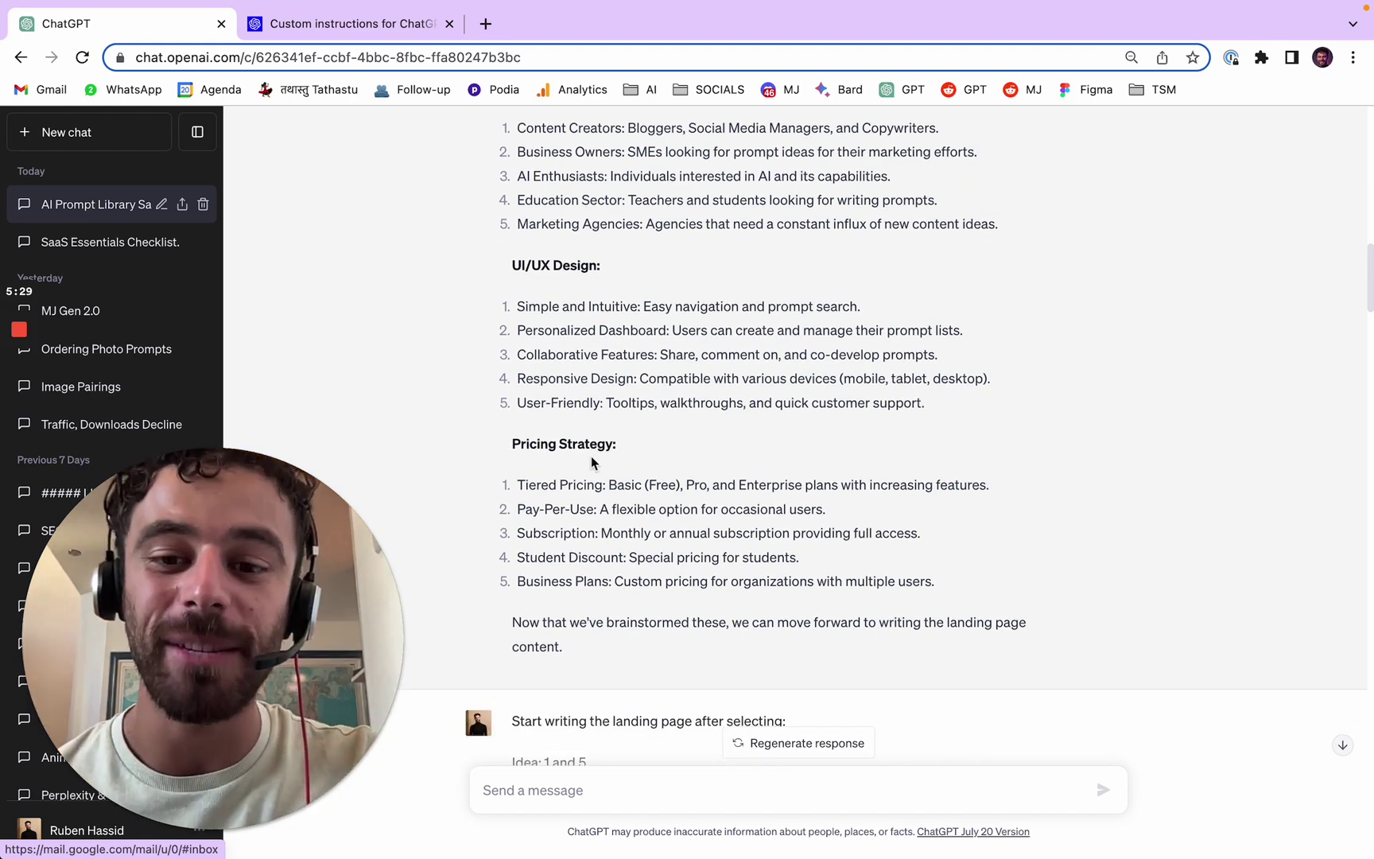
scroll(865, 443, "down", 1)
scroll(863, 441, "down", 3)
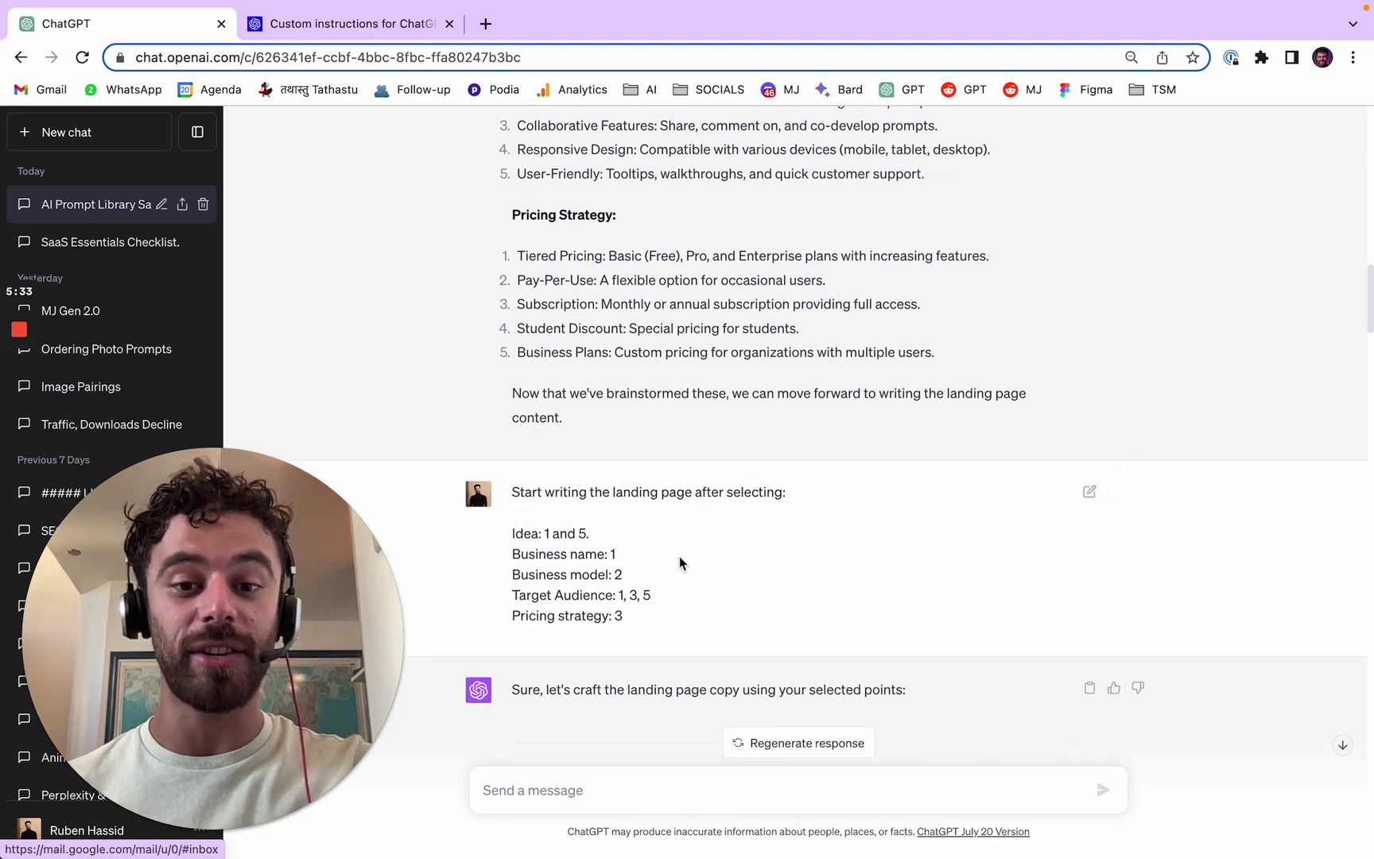
scroll(684, 568, "down", 1)
left_click_drag(665, 603, 525, 509)
scroll(831, 555, "up", 8)
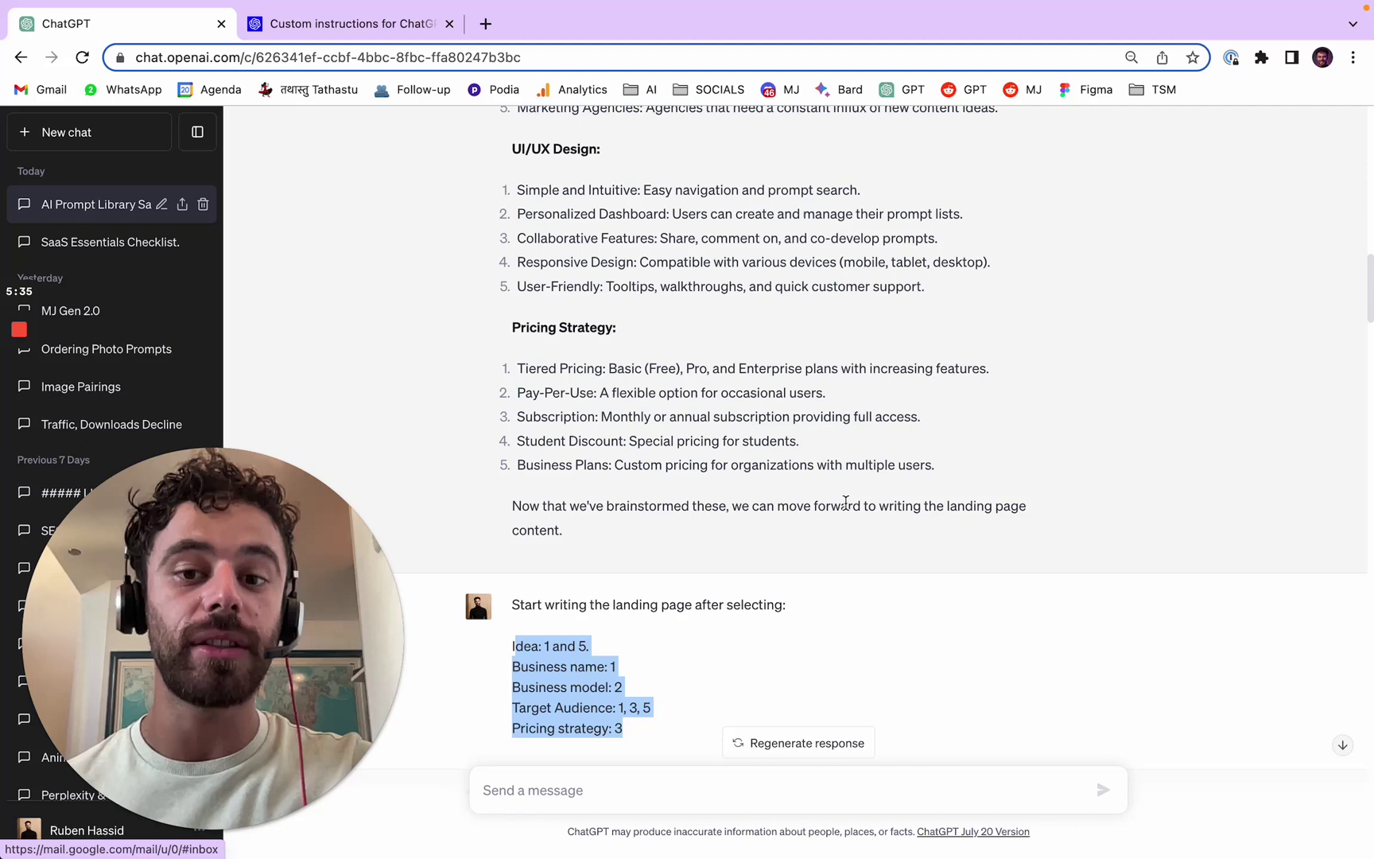
scroll(871, 538, "down", 8)
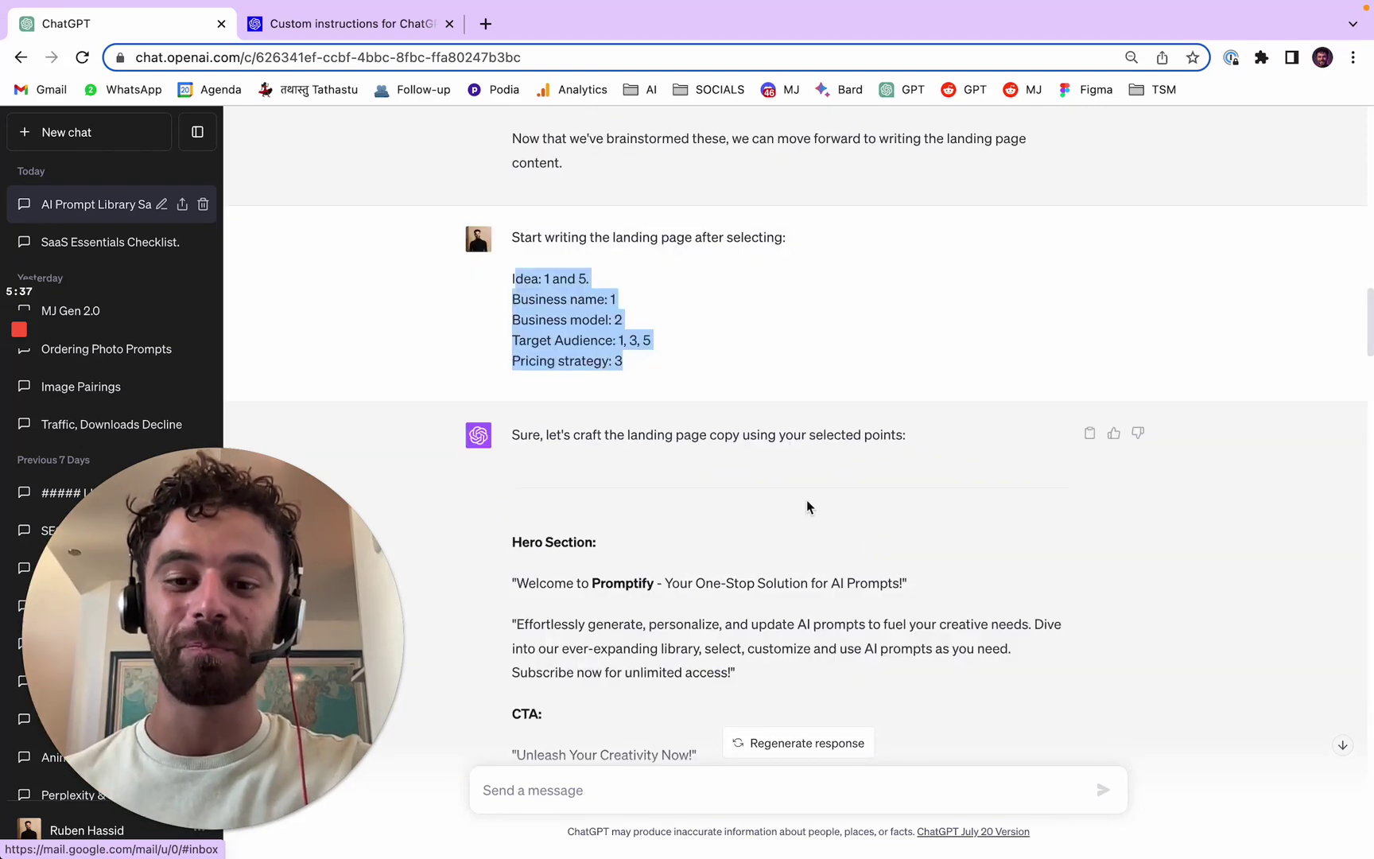
left_click_drag(755, 380, 506, 232)
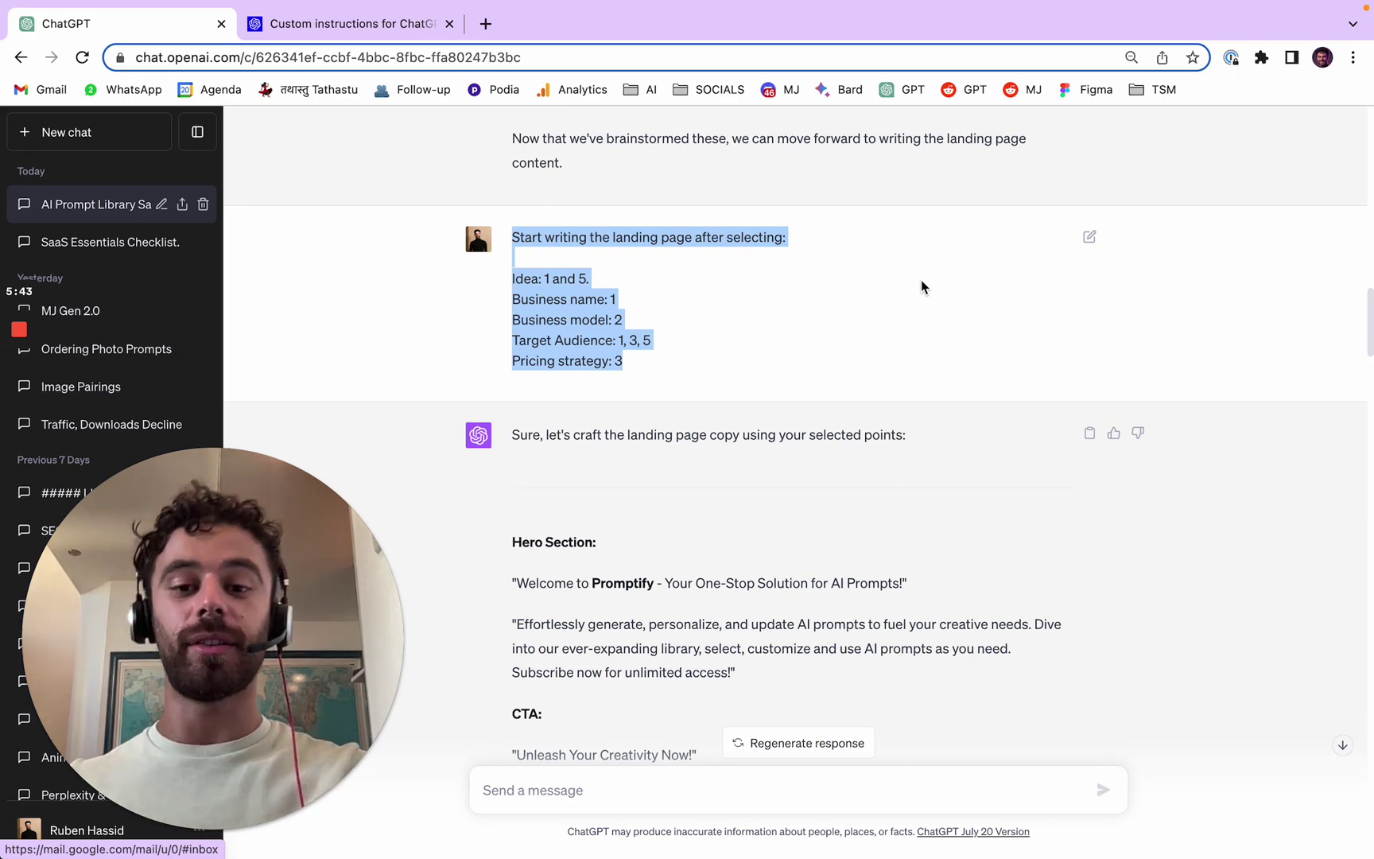
scroll(877, 460, "down", 5)
scroll(636, 342, "up", 4)
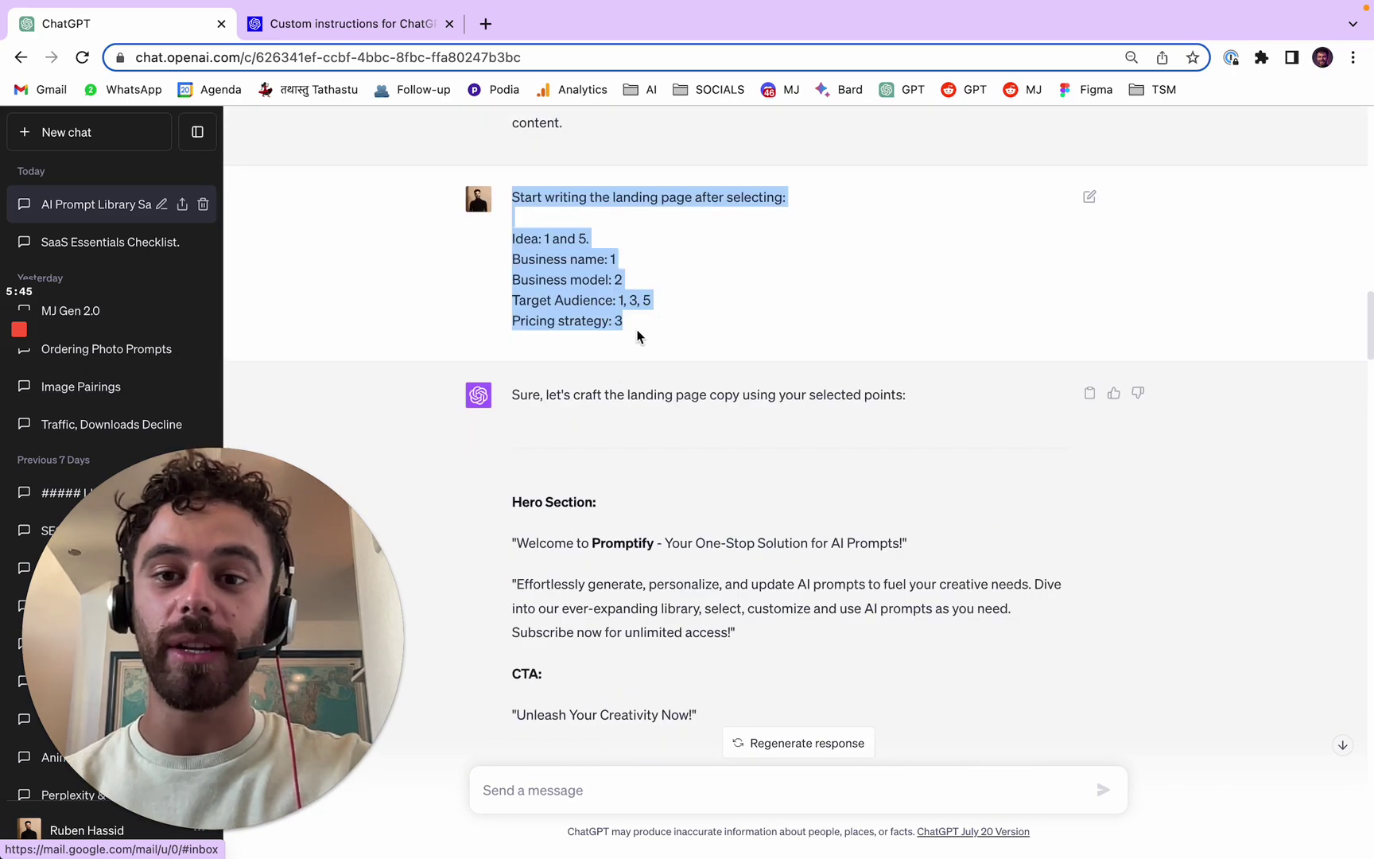
scroll(542, 351, "down", 3)
left_click_drag(517, 359, 1184, 523)
left_click(1185, 521)
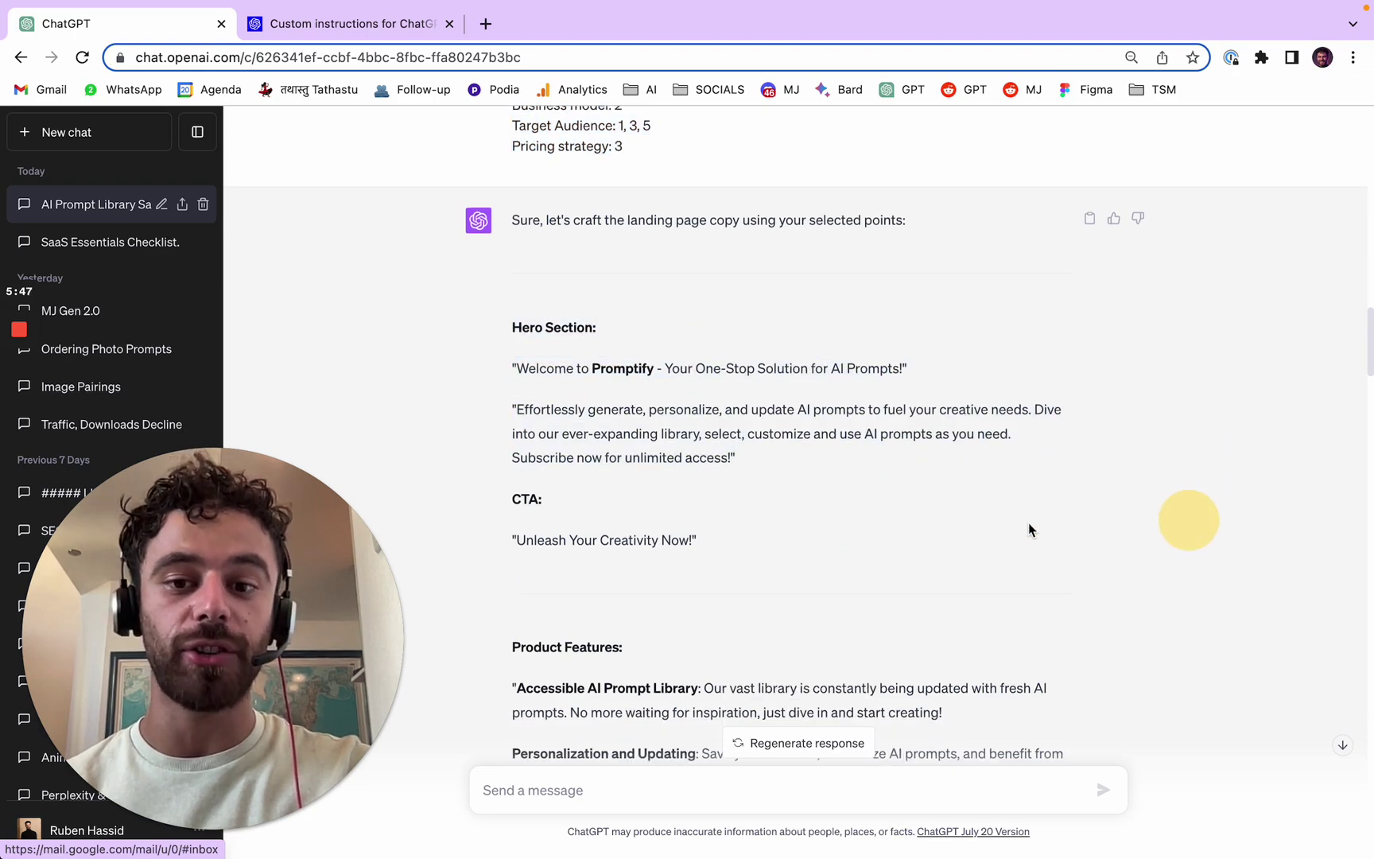
scroll(816, 416, "down", 6)
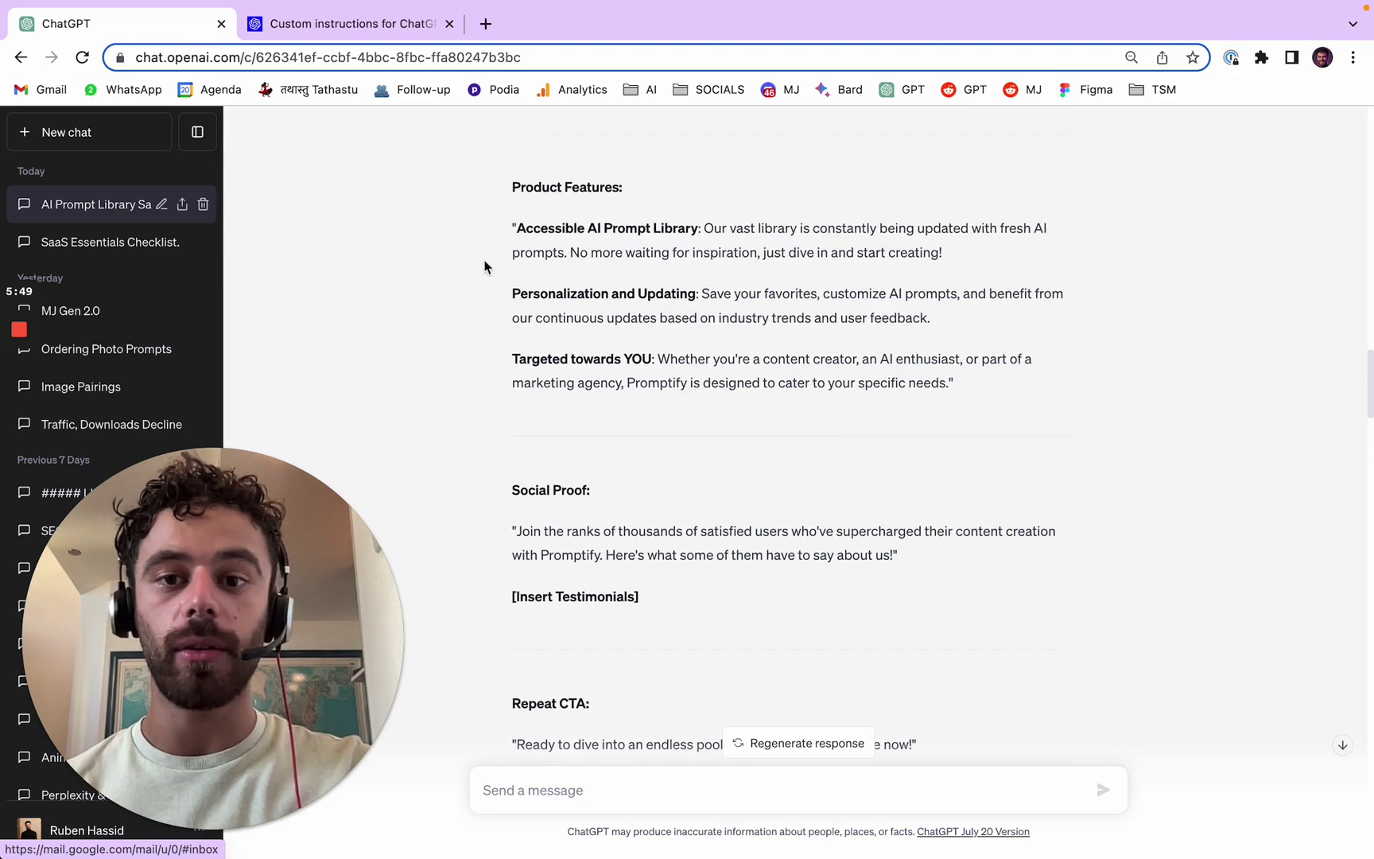
scroll(935, 435, "down", 4)
scroll(710, 410, "down", 3)
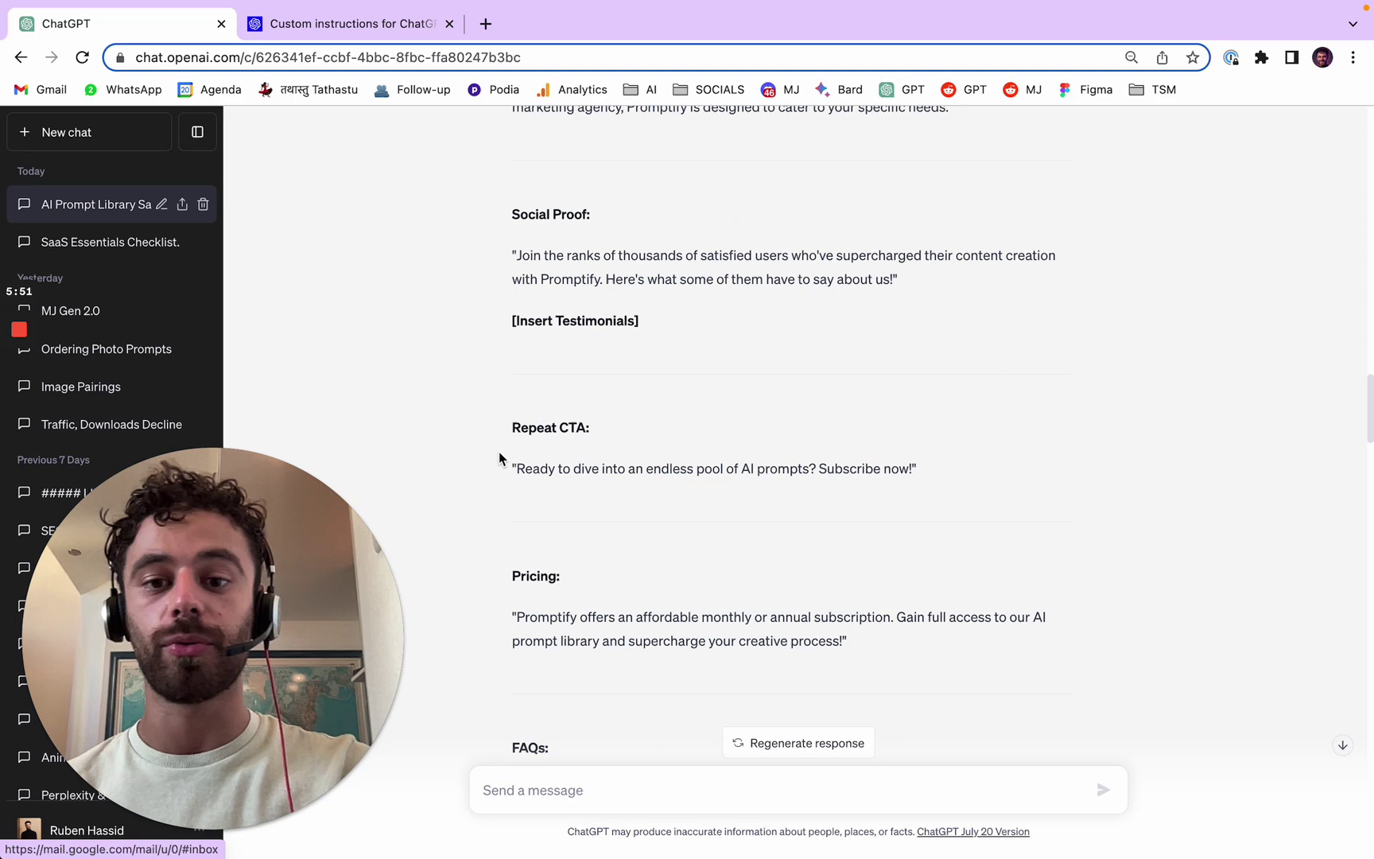
scroll(647, 418, "down", 1)
scroll(1117, 479, "up", 9)
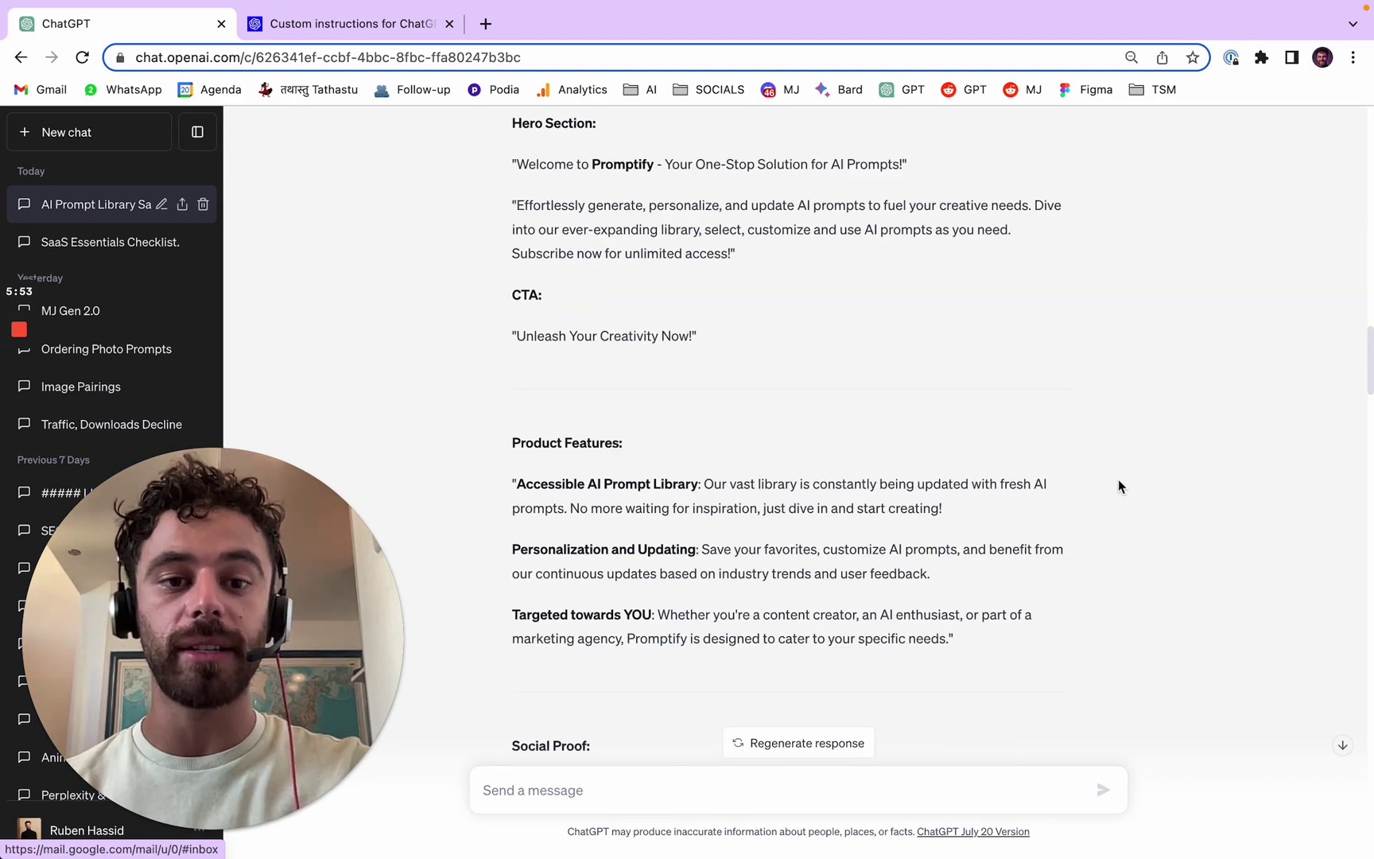
left_click_drag(1369, 280, 1369, 135)
mouse_move(954, 129)
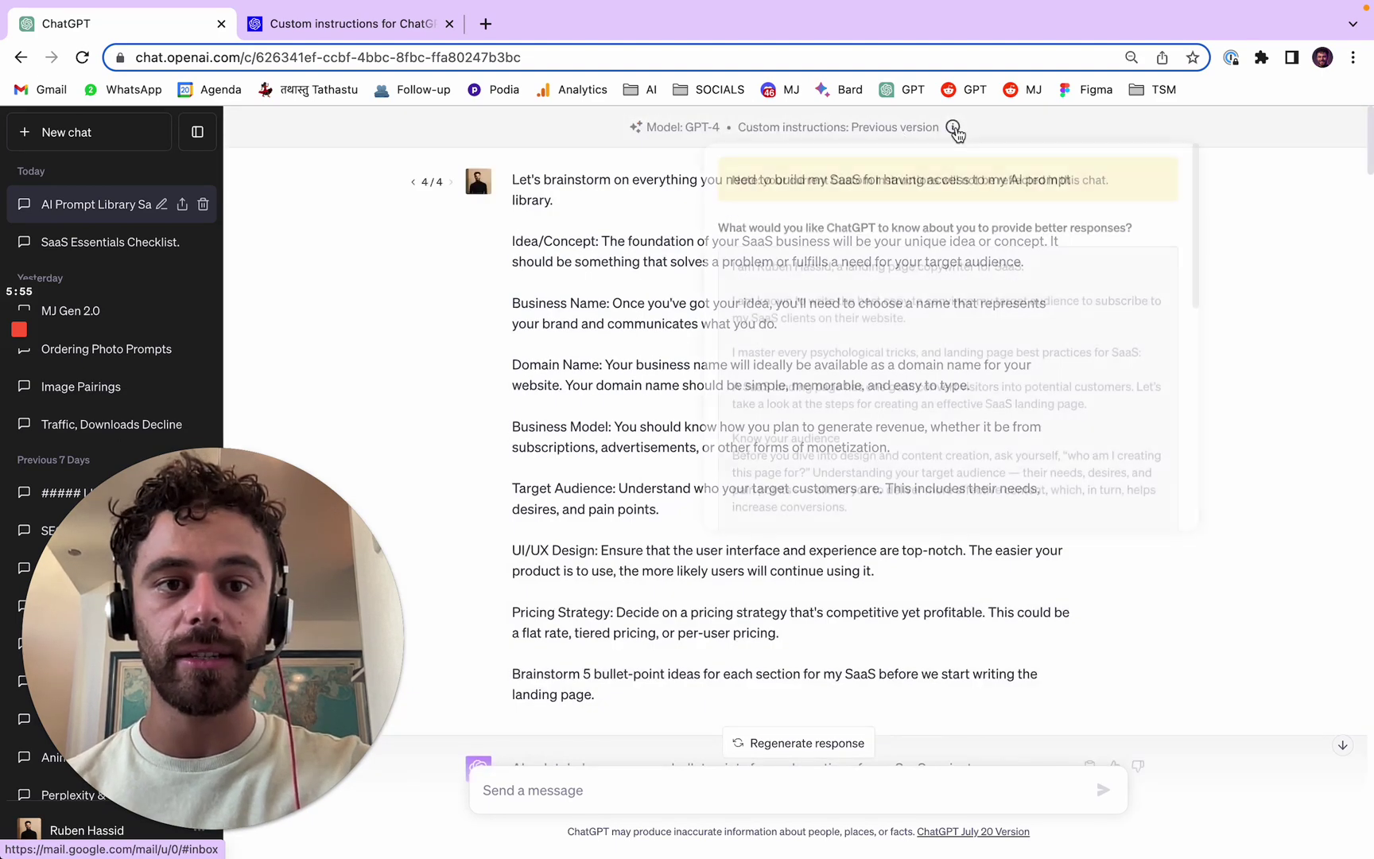
scroll(946, 348, "down", 3)
scroll(946, 348, "down", 3)
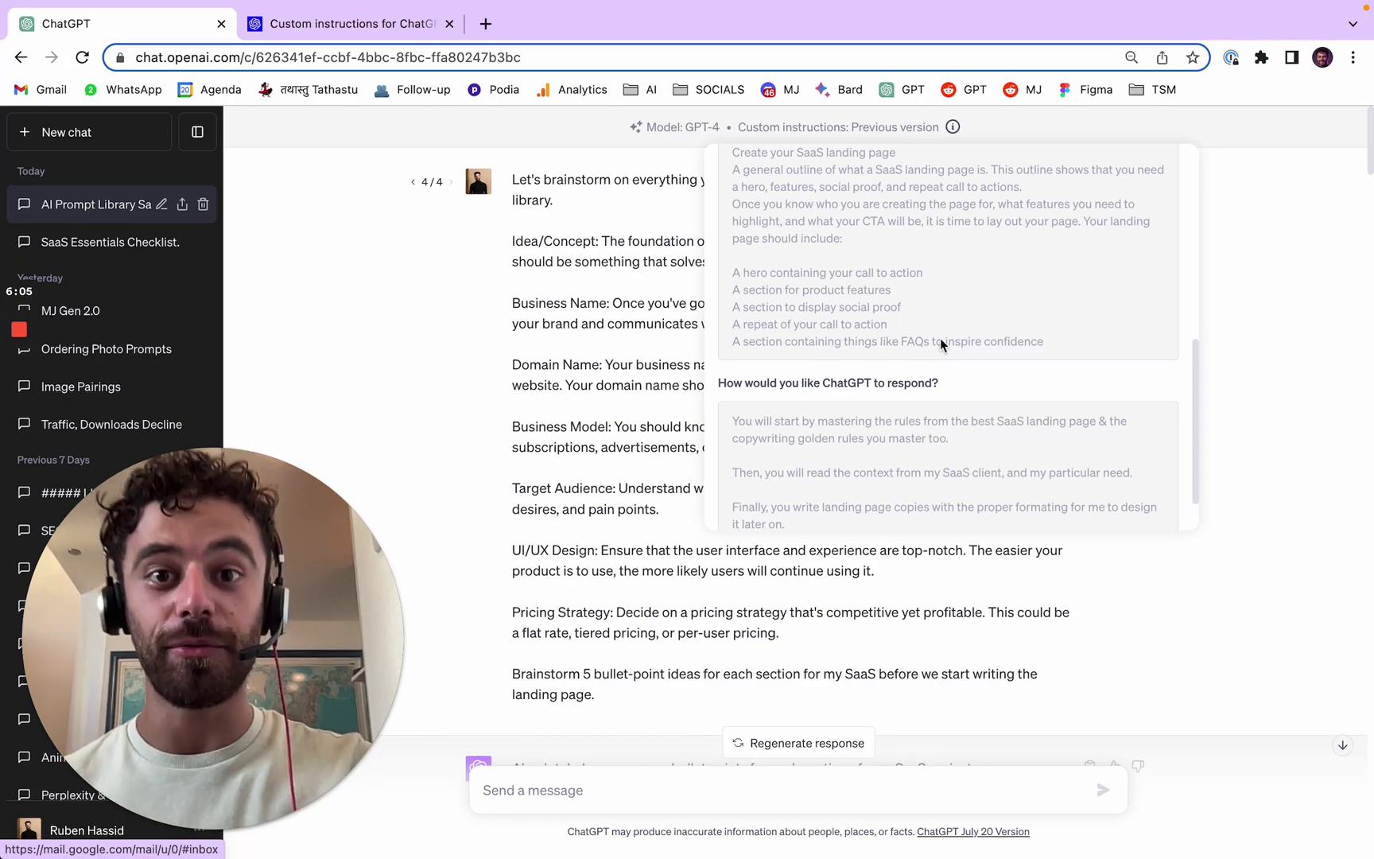
scroll(1207, 429, "down", 15)
scroll(1210, 450, "up", 3)
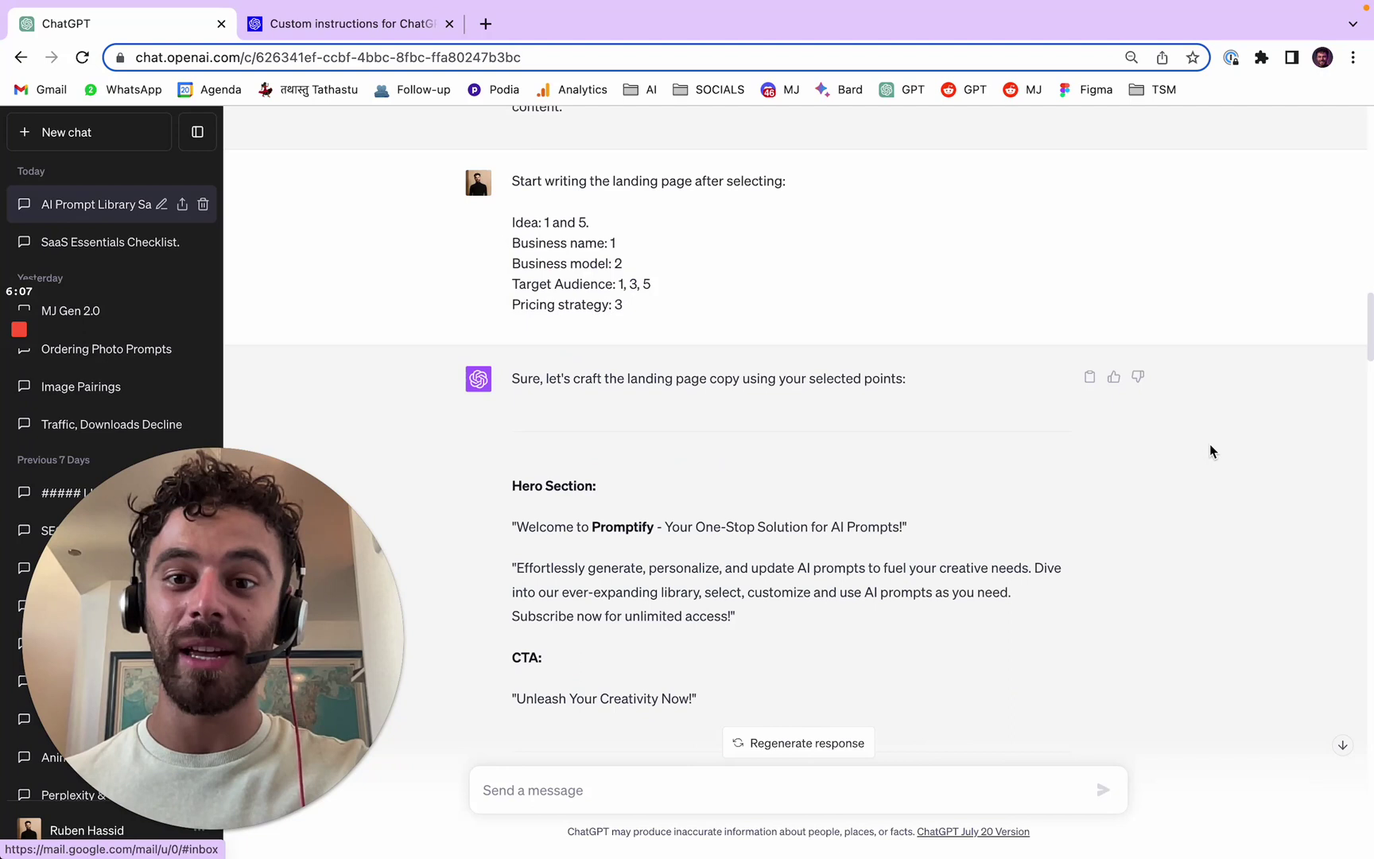
left_click_drag(509, 182, 924, 193)
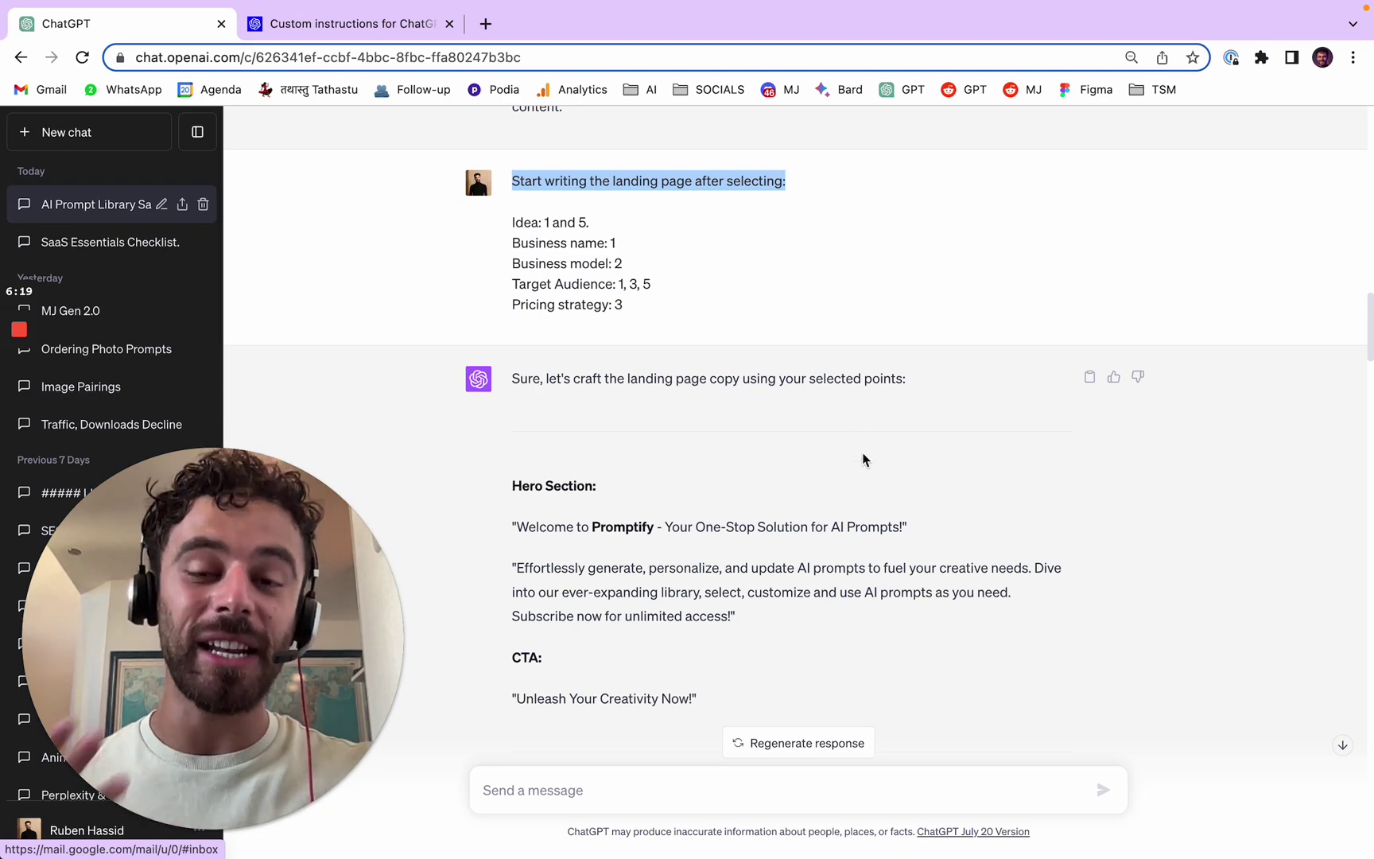
scroll(1092, 457, "down", 5)
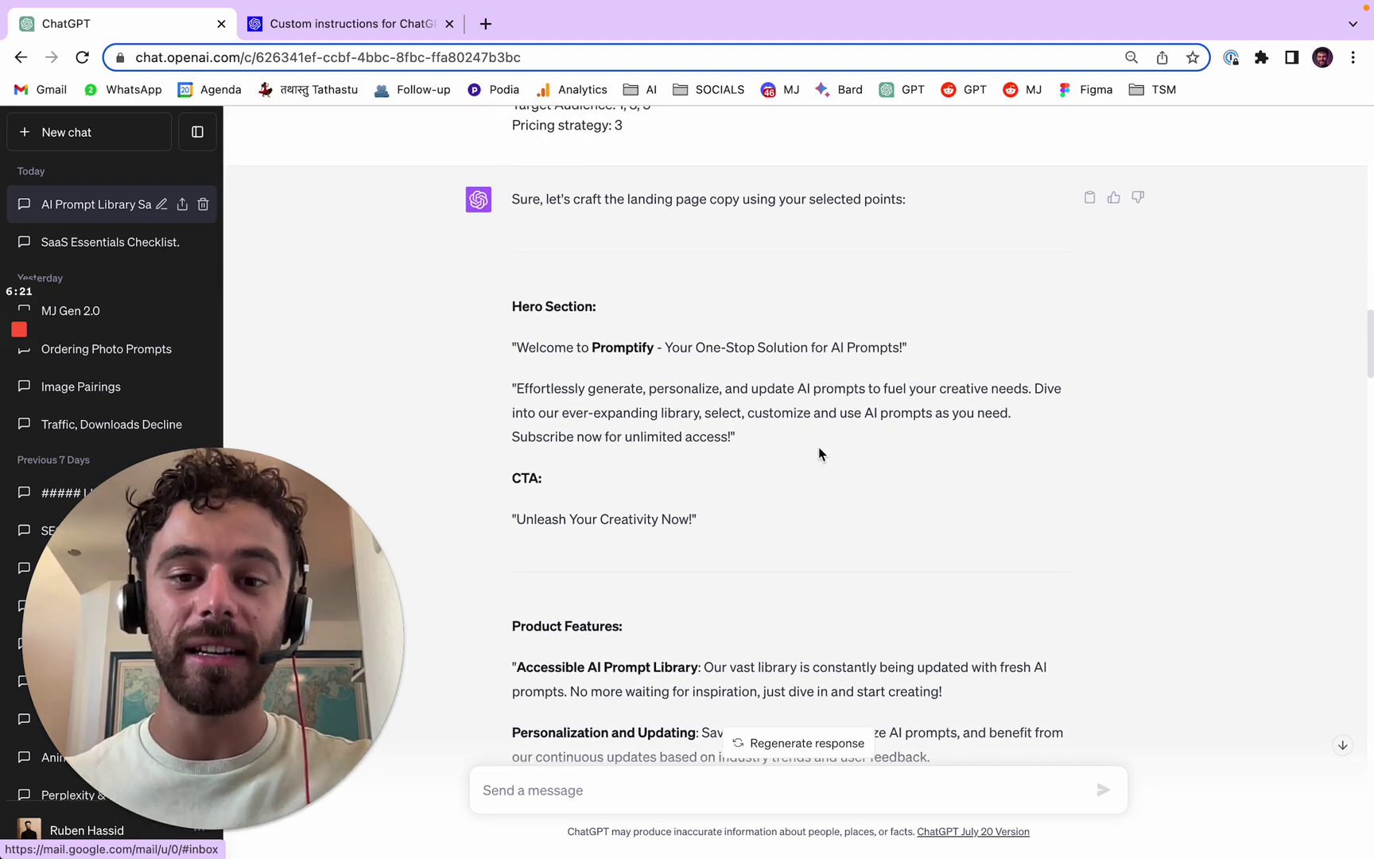
left_click_drag(480, 328, 941, 573)
left_click(1066, 518)
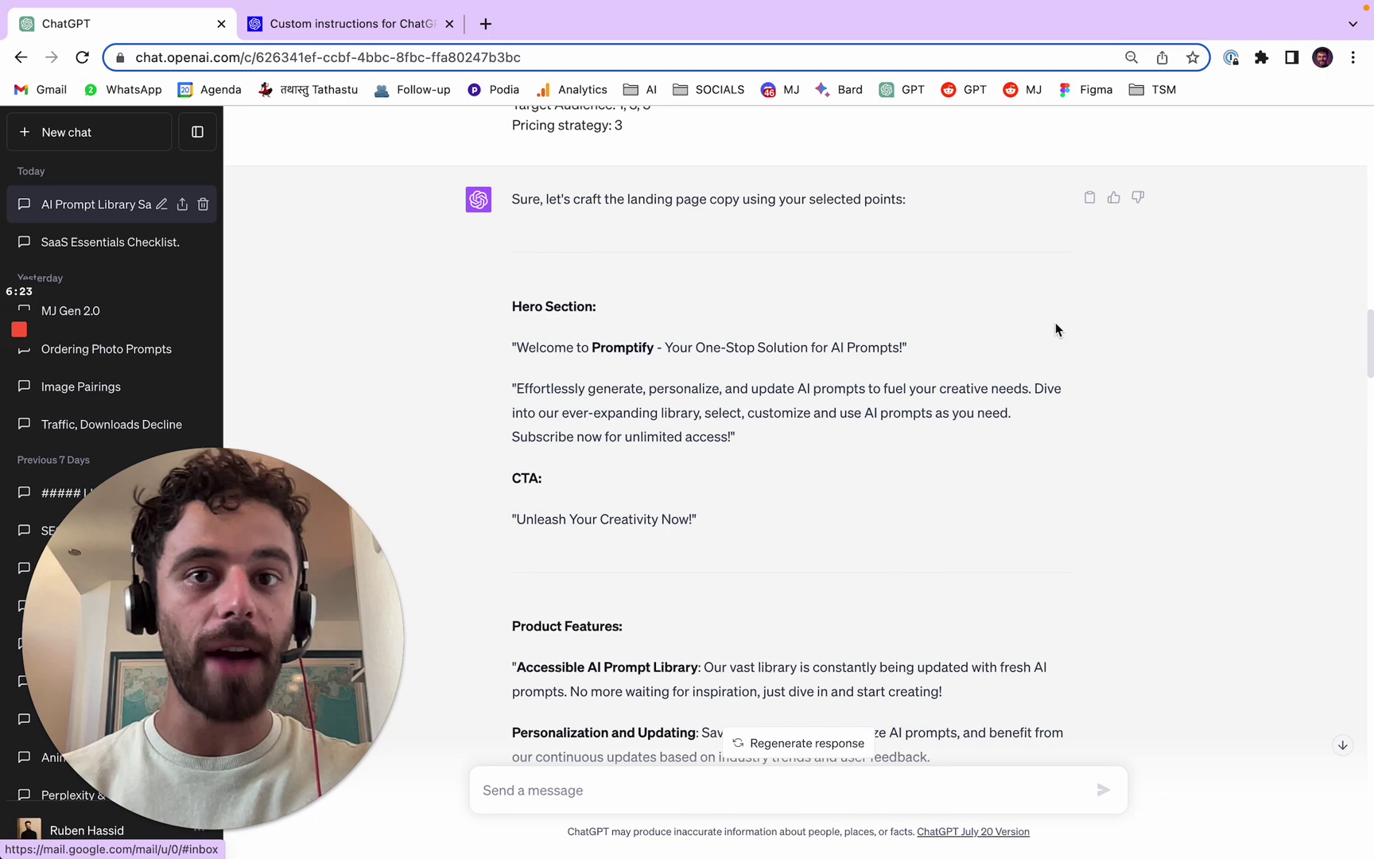
scroll(1055, 477, "down", 15)
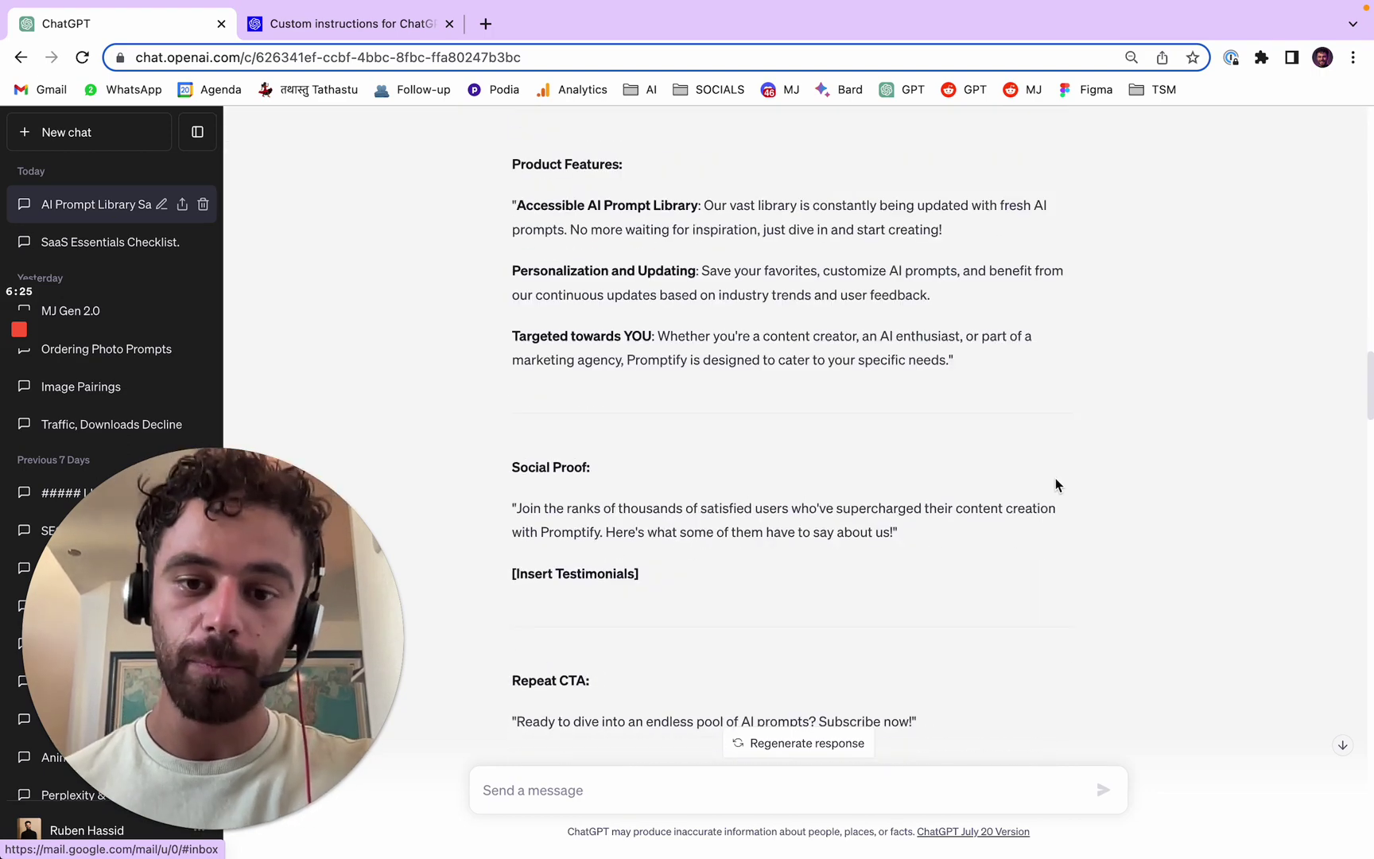
scroll(1055, 481, "down", 10)
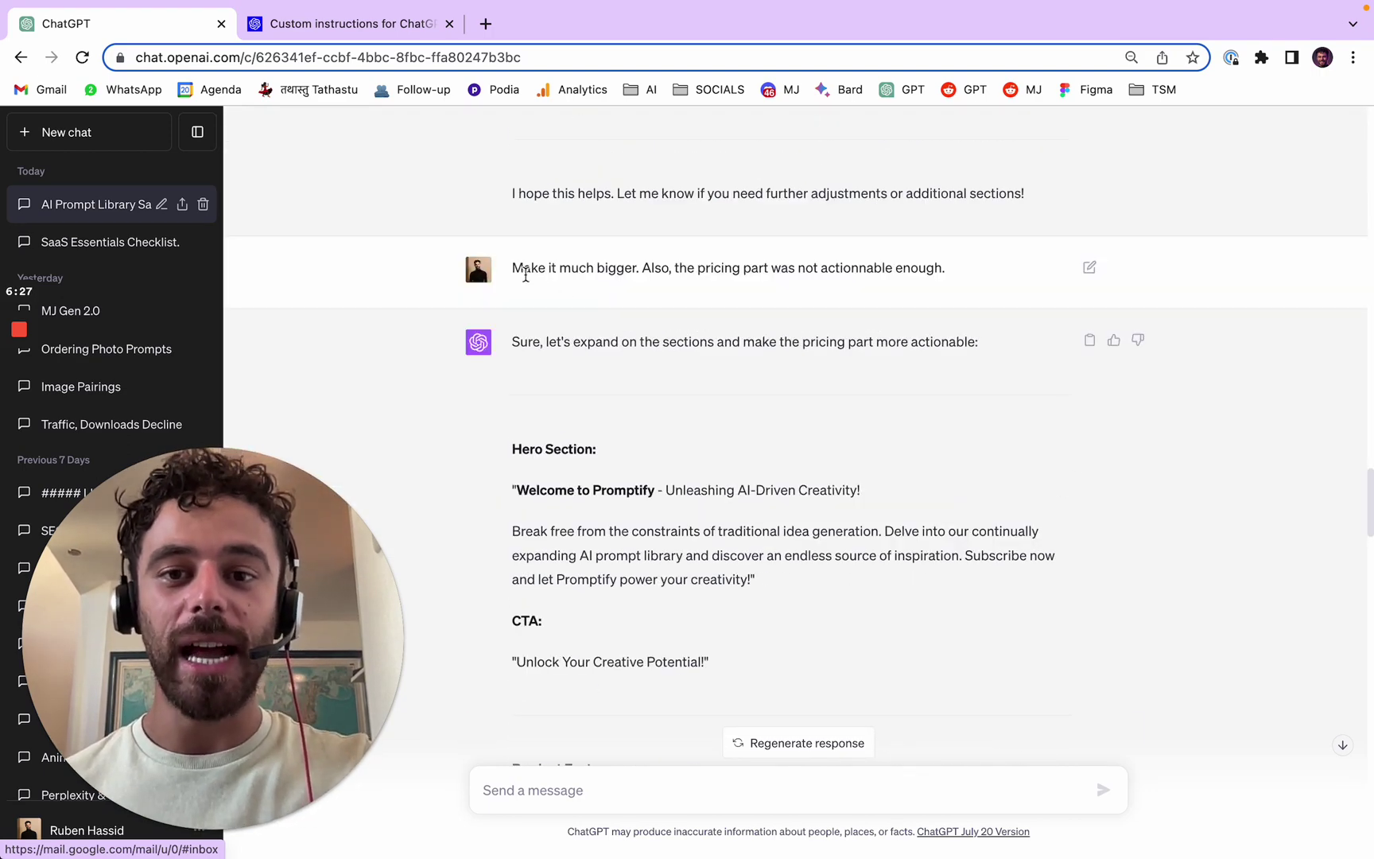
left_click_drag(513, 271, 1169, 295)
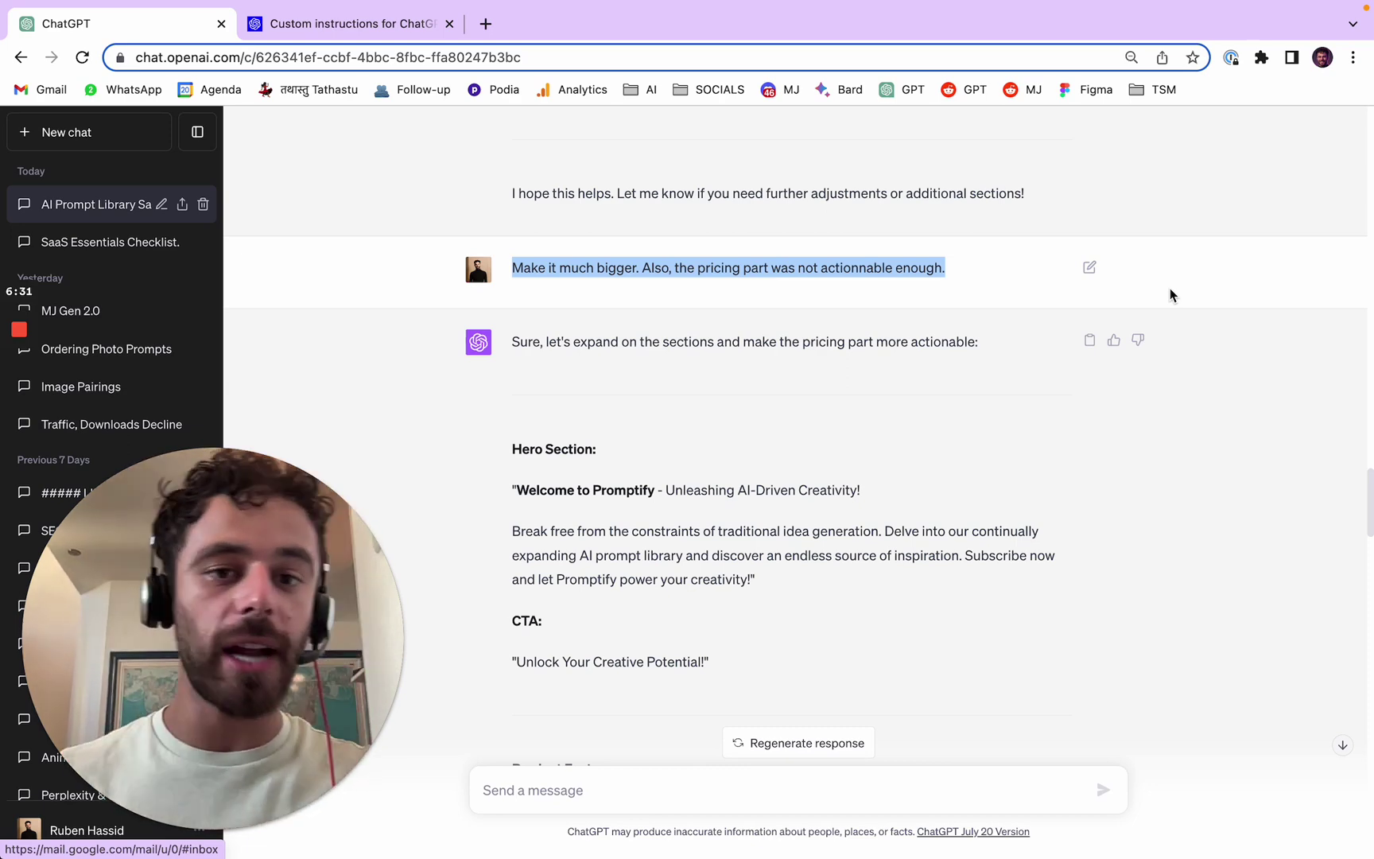
scroll(1025, 355, "down", 15)
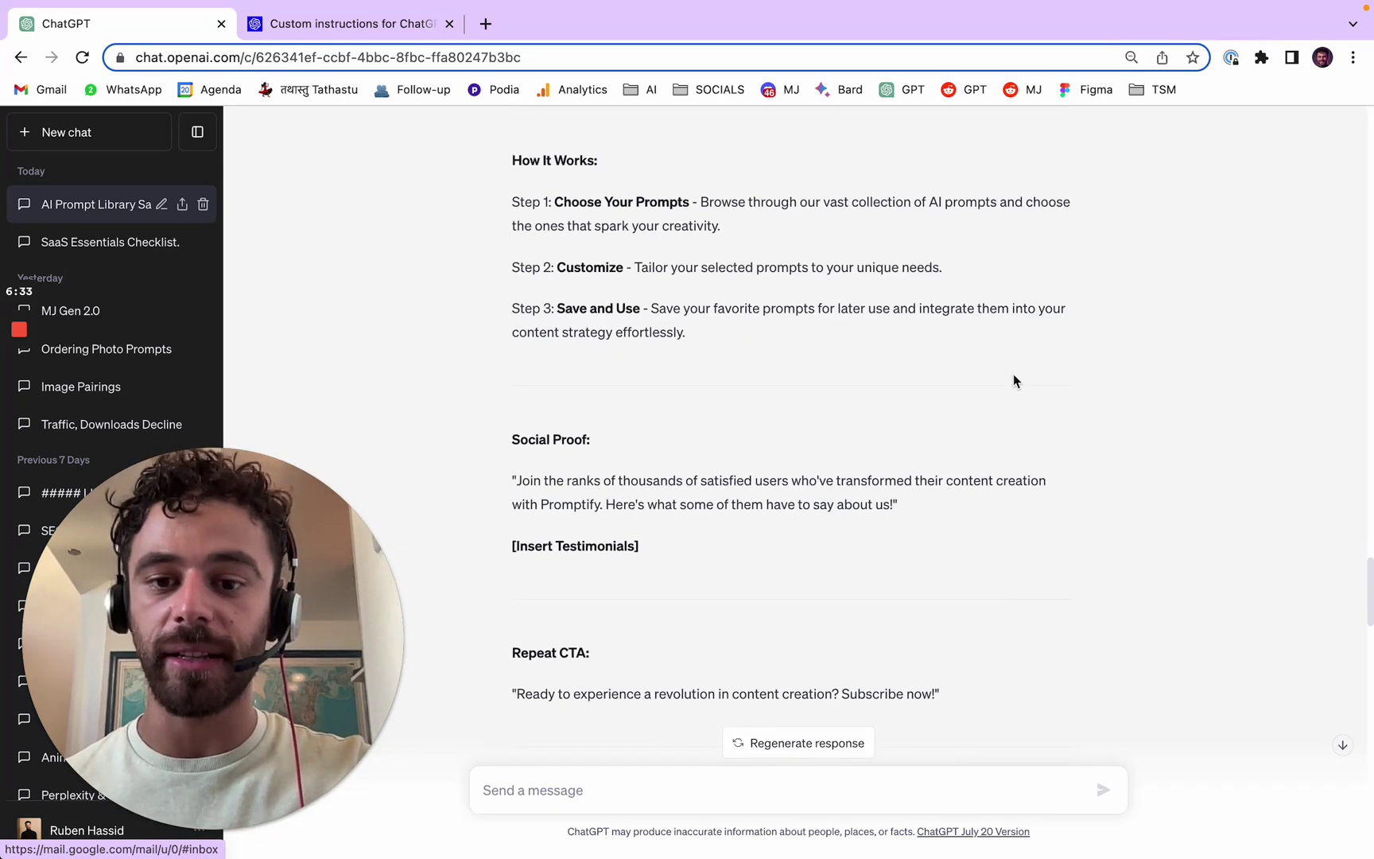
scroll(1013, 376, "down", 12)
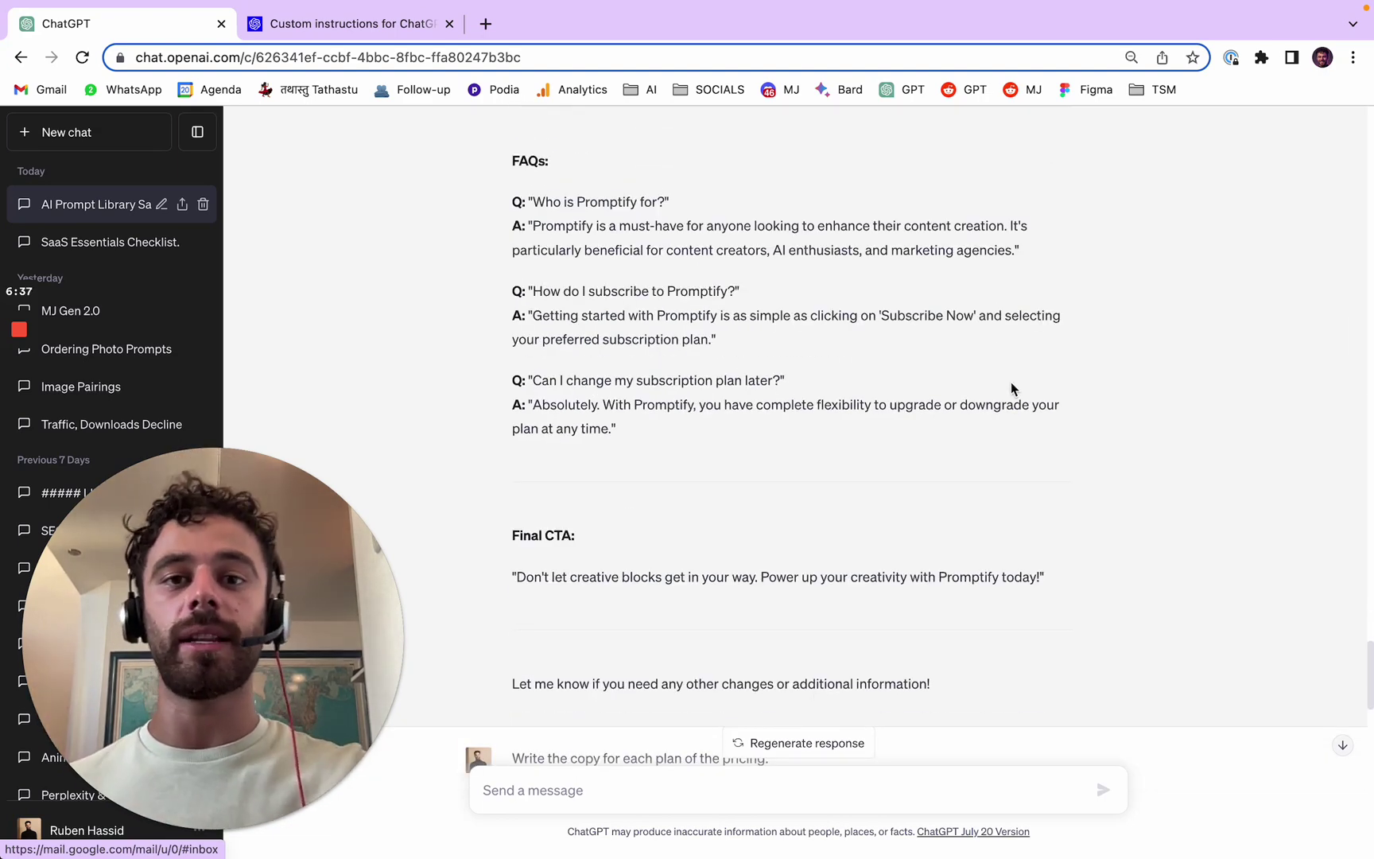
scroll(1017, 421, "up", 1)
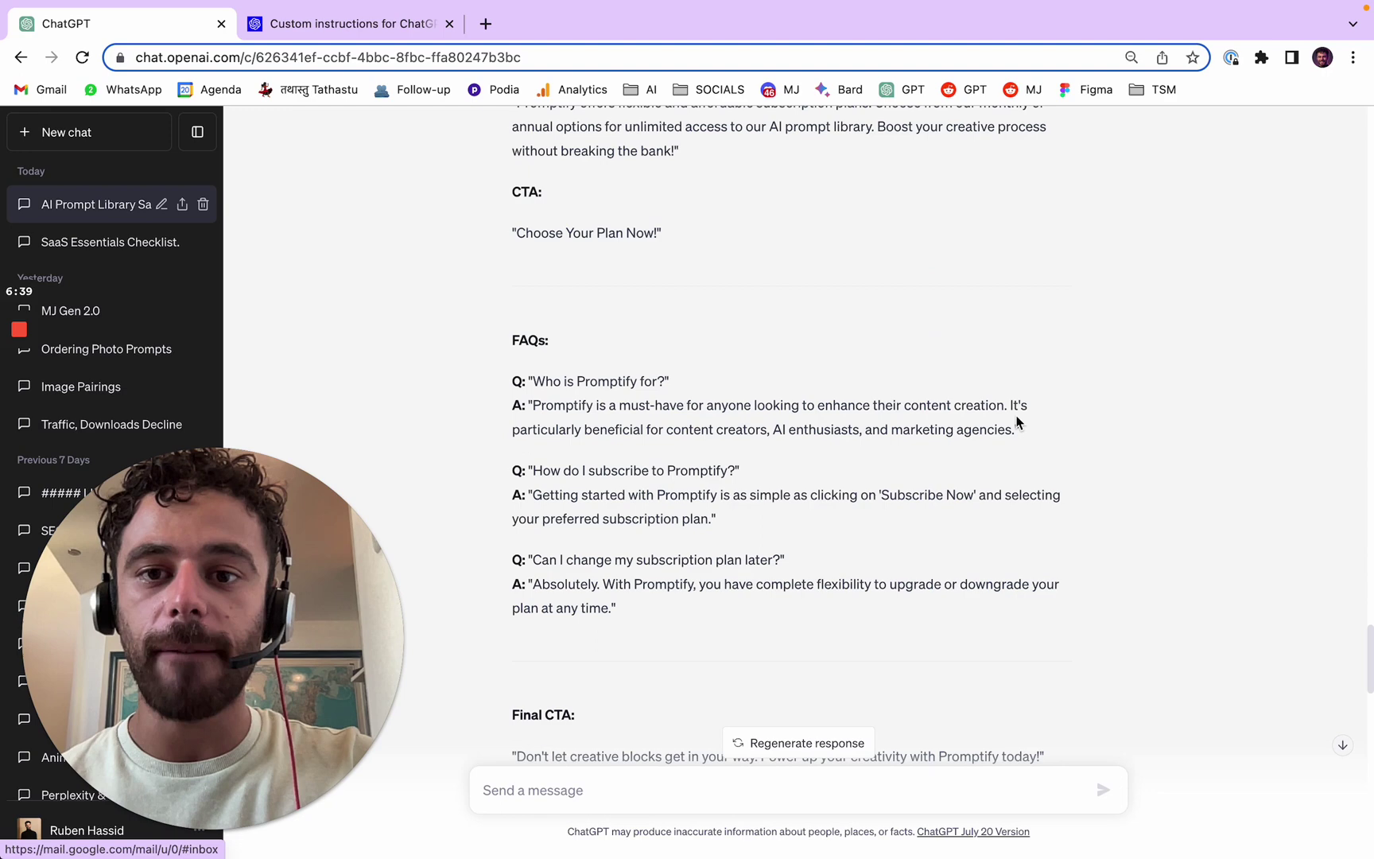
scroll(1017, 413, "down", 3)
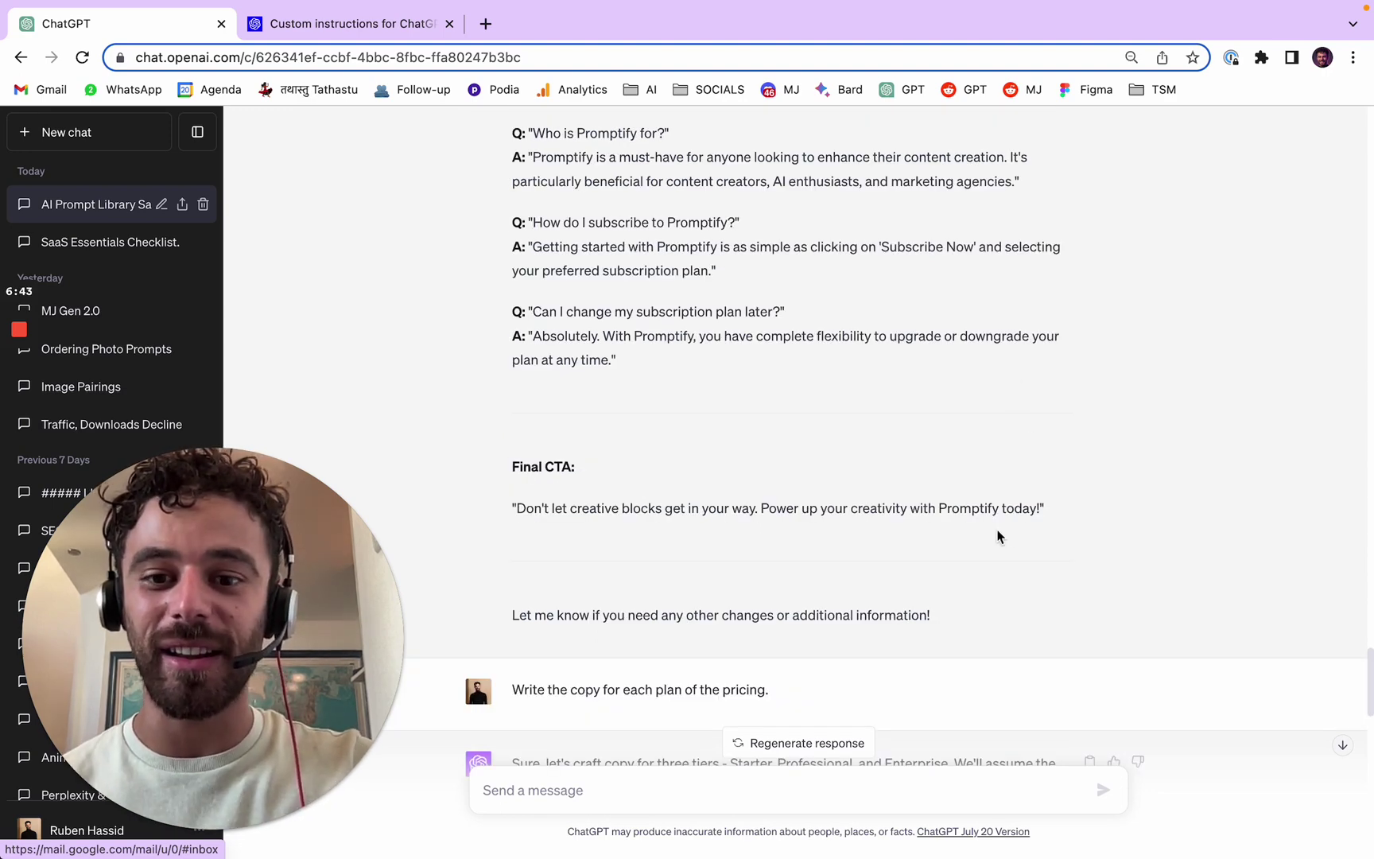
scroll(998, 536, "down", 15)
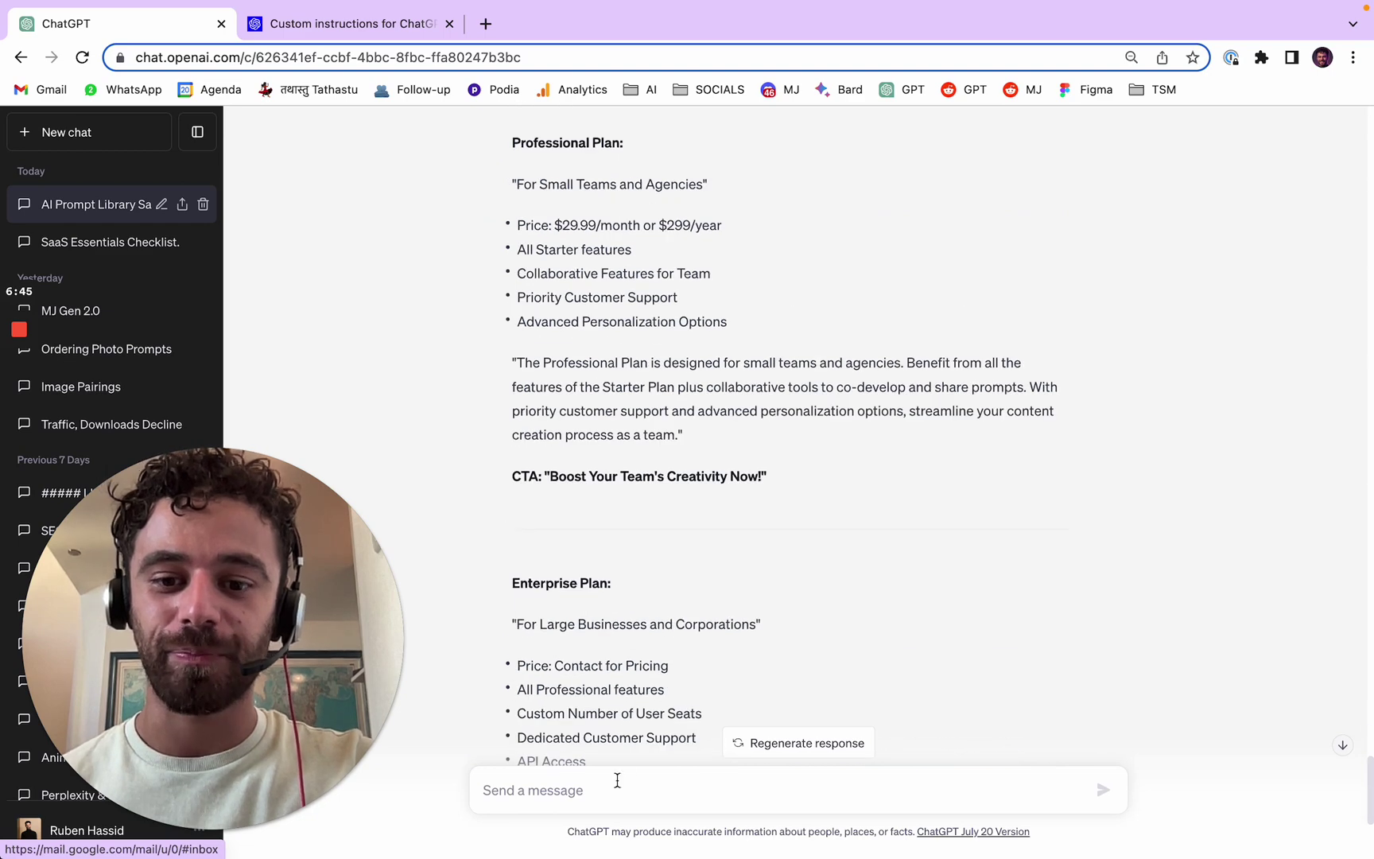
scroll(636, 747, "down", 5)
- Request a website summary of 1500 words or less, stop the reply, and edit the prompt
left_click(604, 777)
type("S")
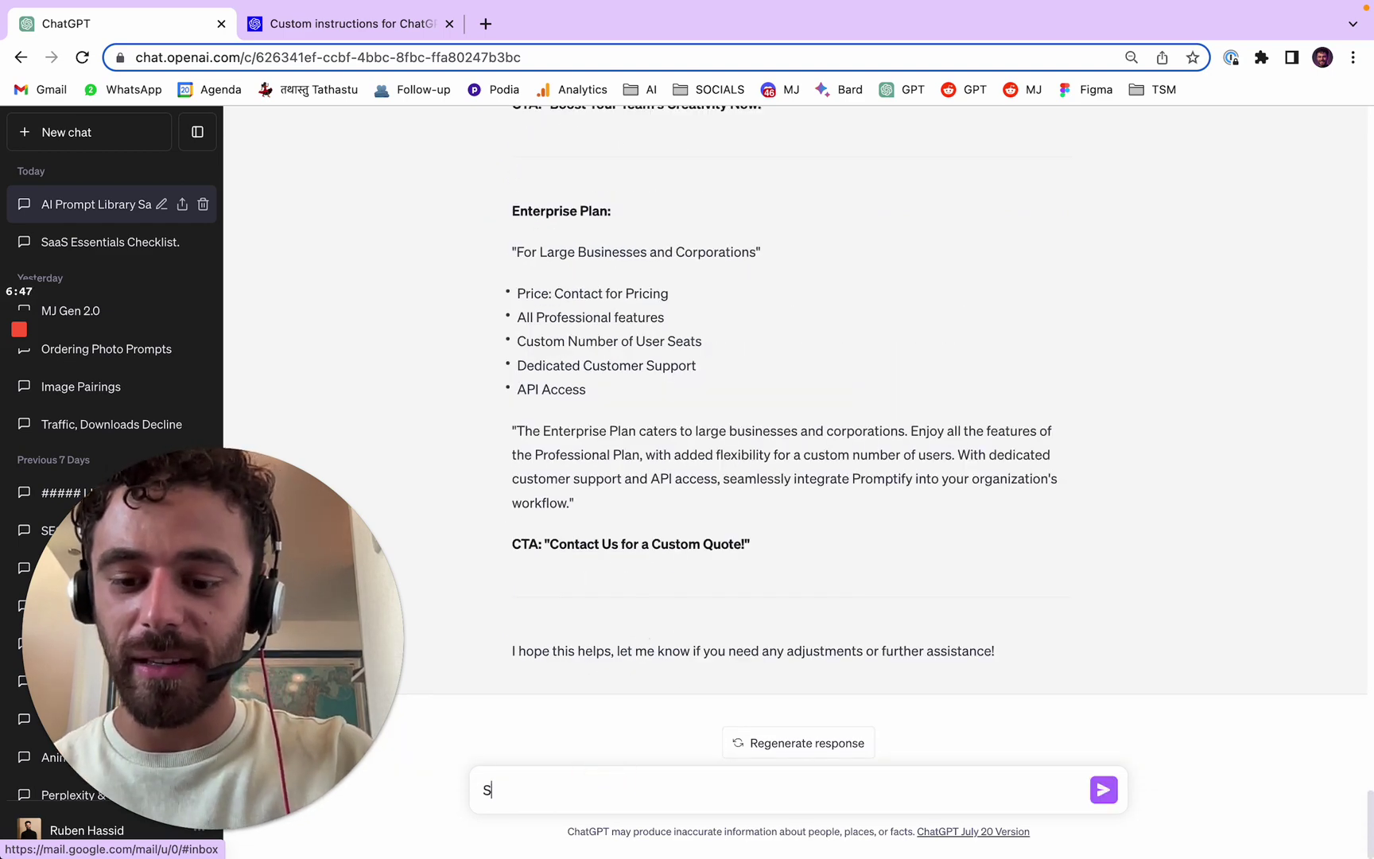
type("ay in 1500 words or less everything I need to know about our website:")
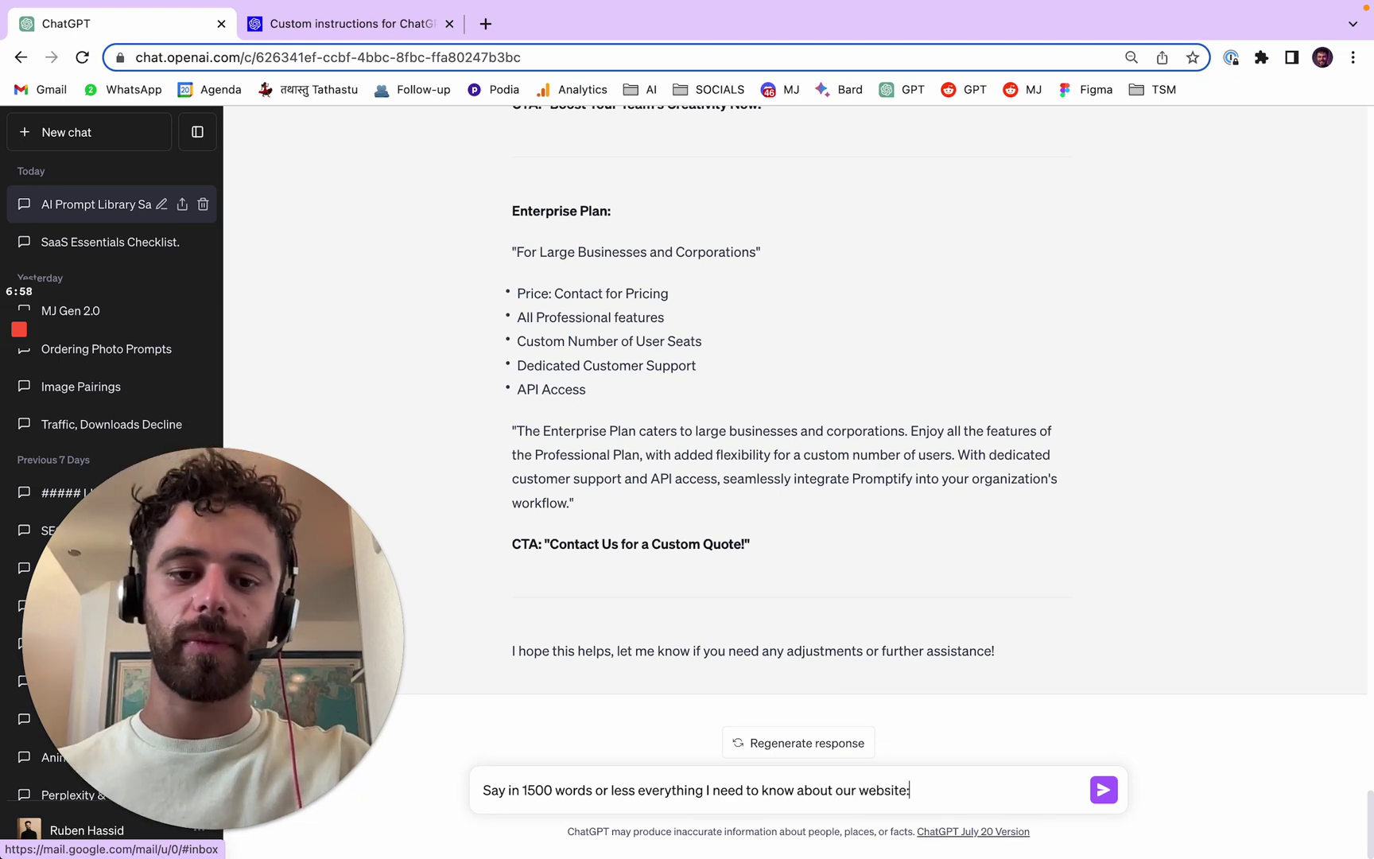
key("Return")
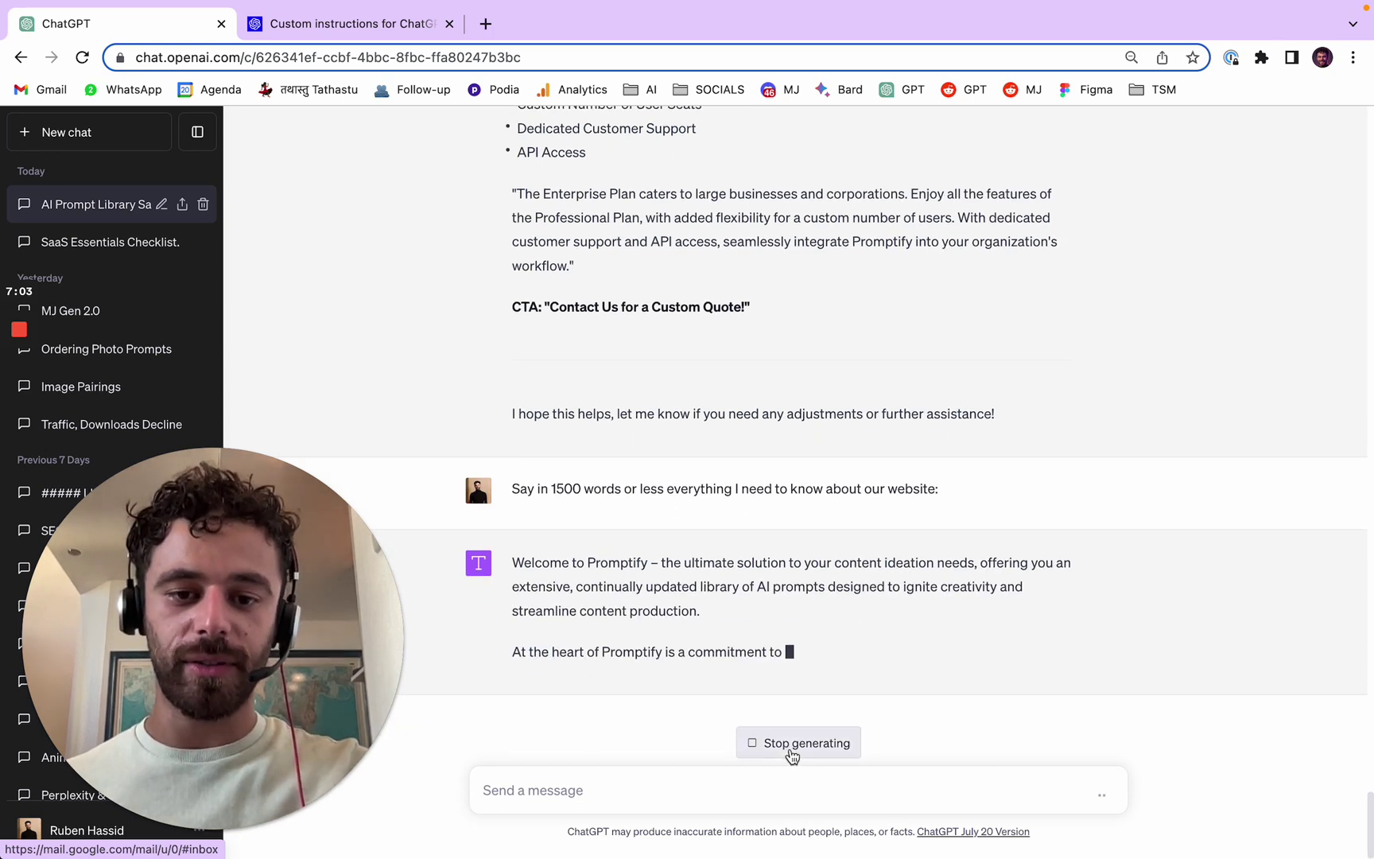
left_click(792, 747)
left_click(1091, 488)
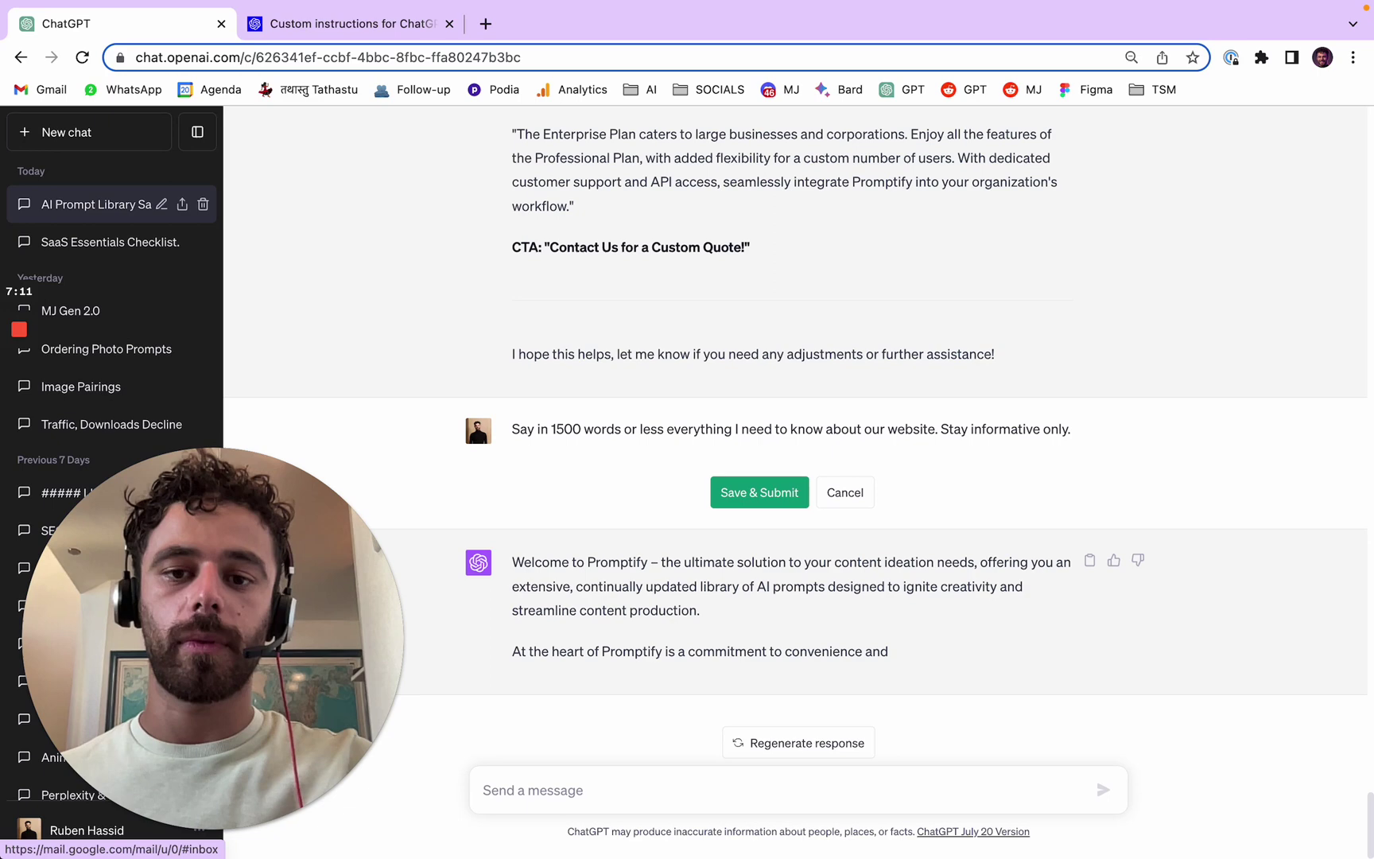
- Resubmit the prompt with 'Stay informative only.' to get the Promptify overview with its three plans
left_click(780, 492)
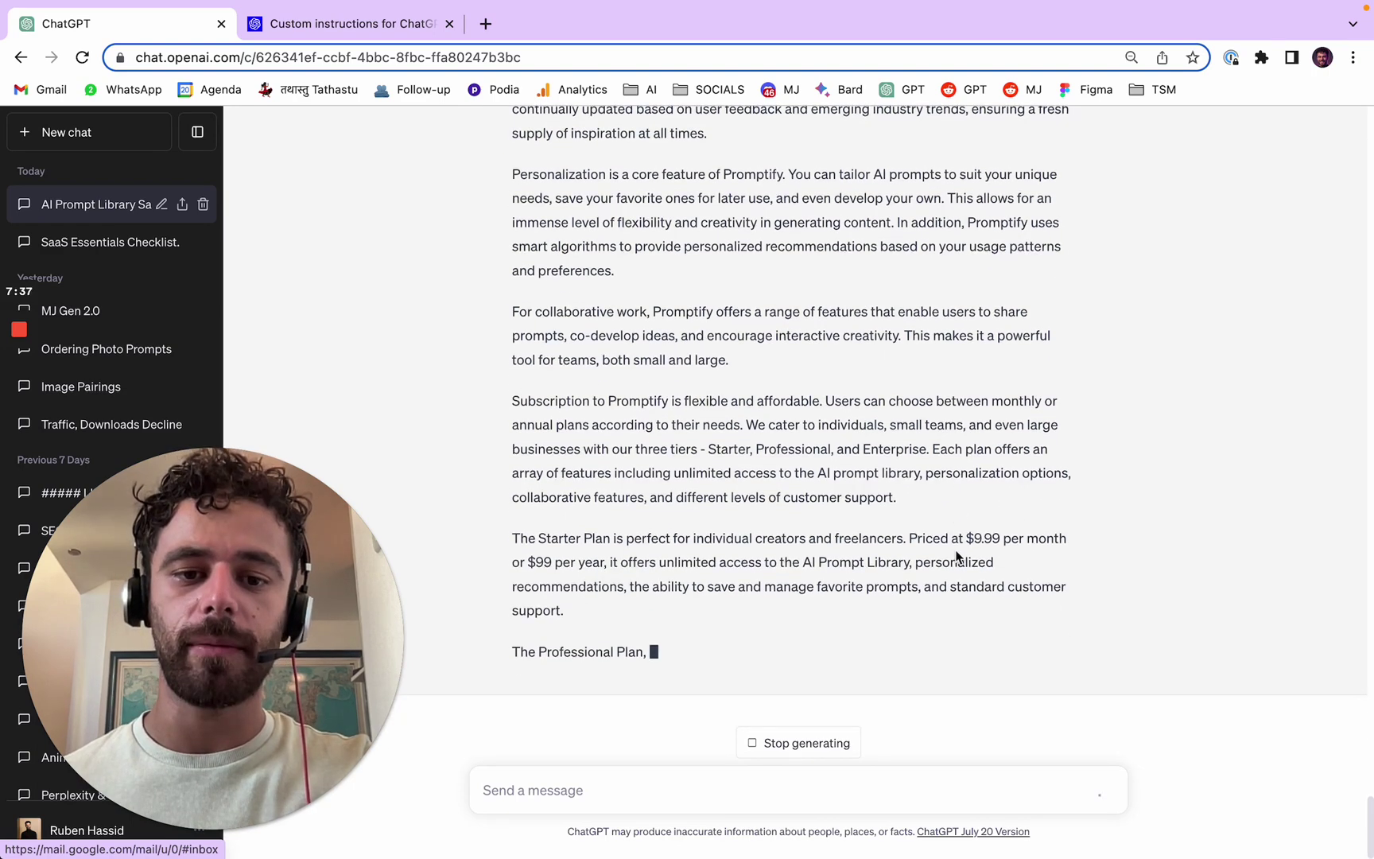
left_click(544, 780)
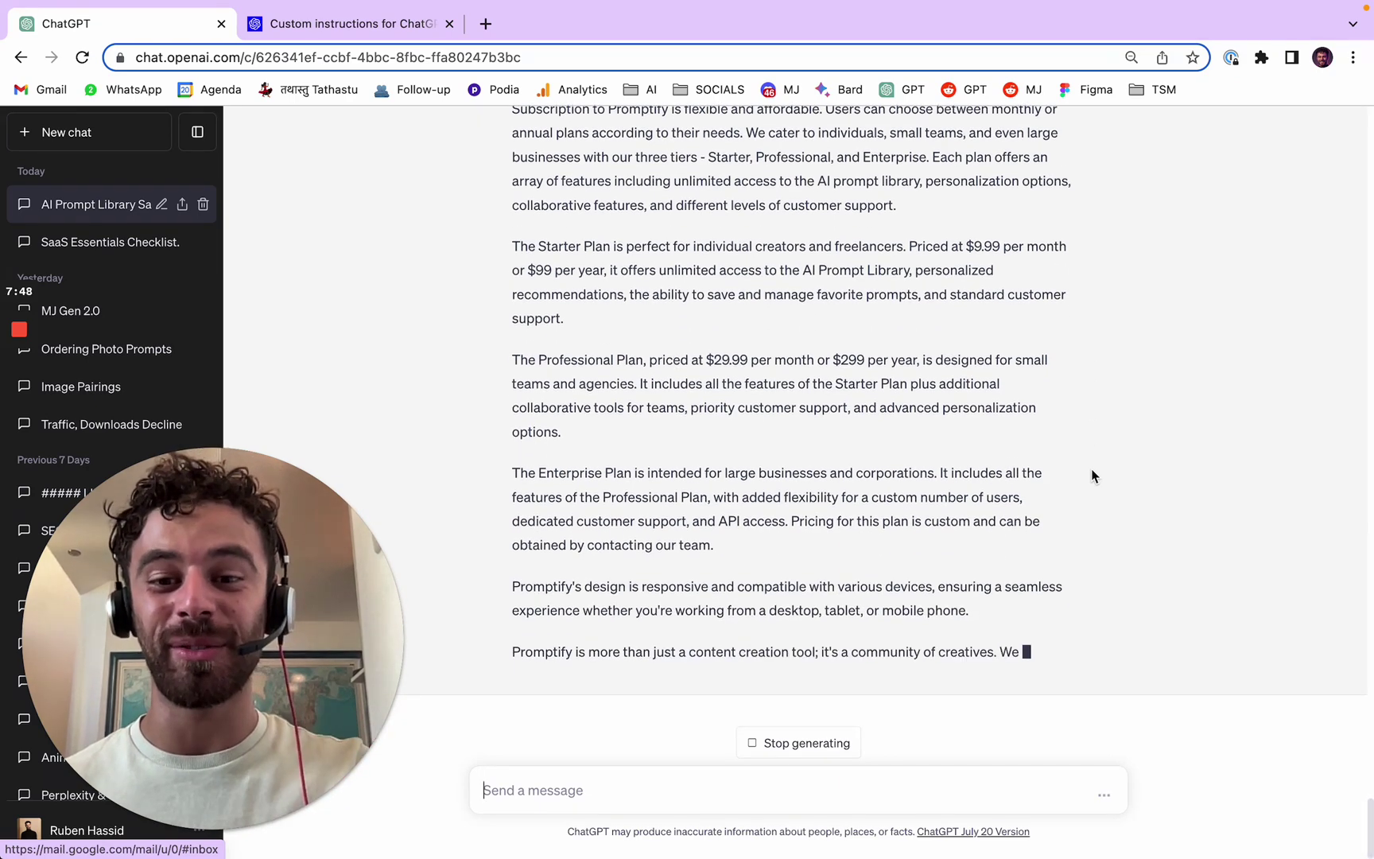
- Send 'Make it much shorter.' to get a condensed Promptify summary
type("M")
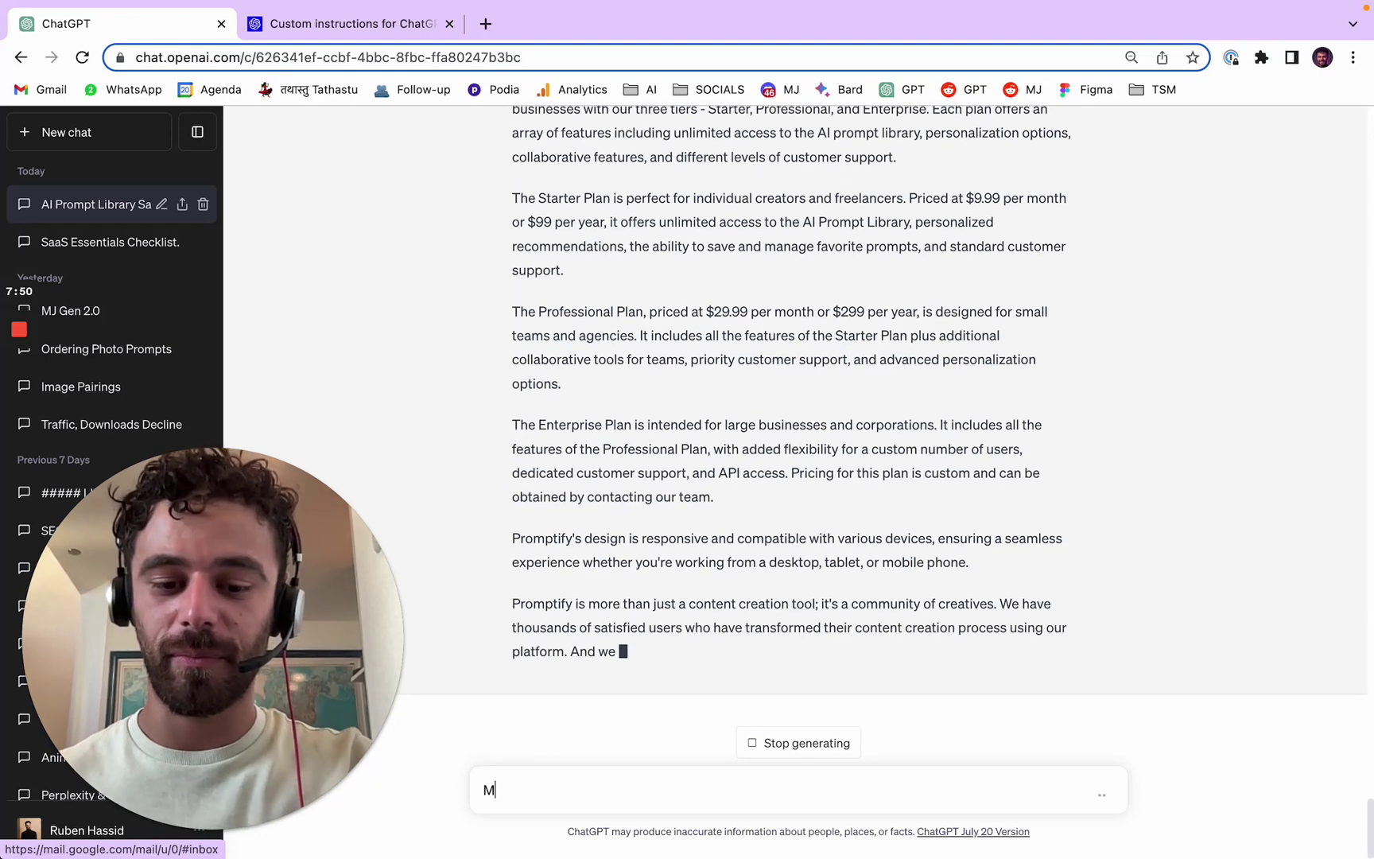
type("ake it much shorter.")
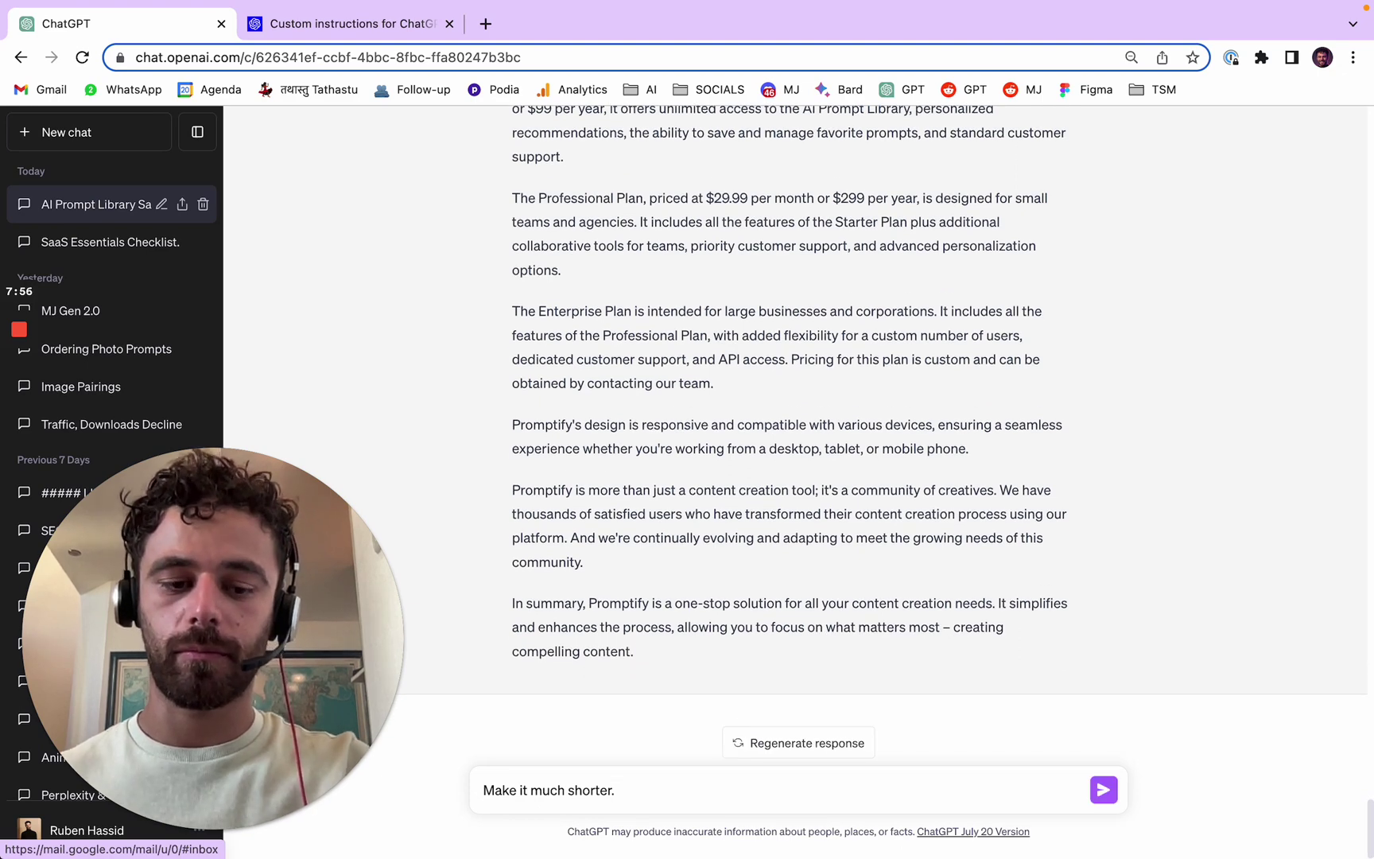
key("Return")
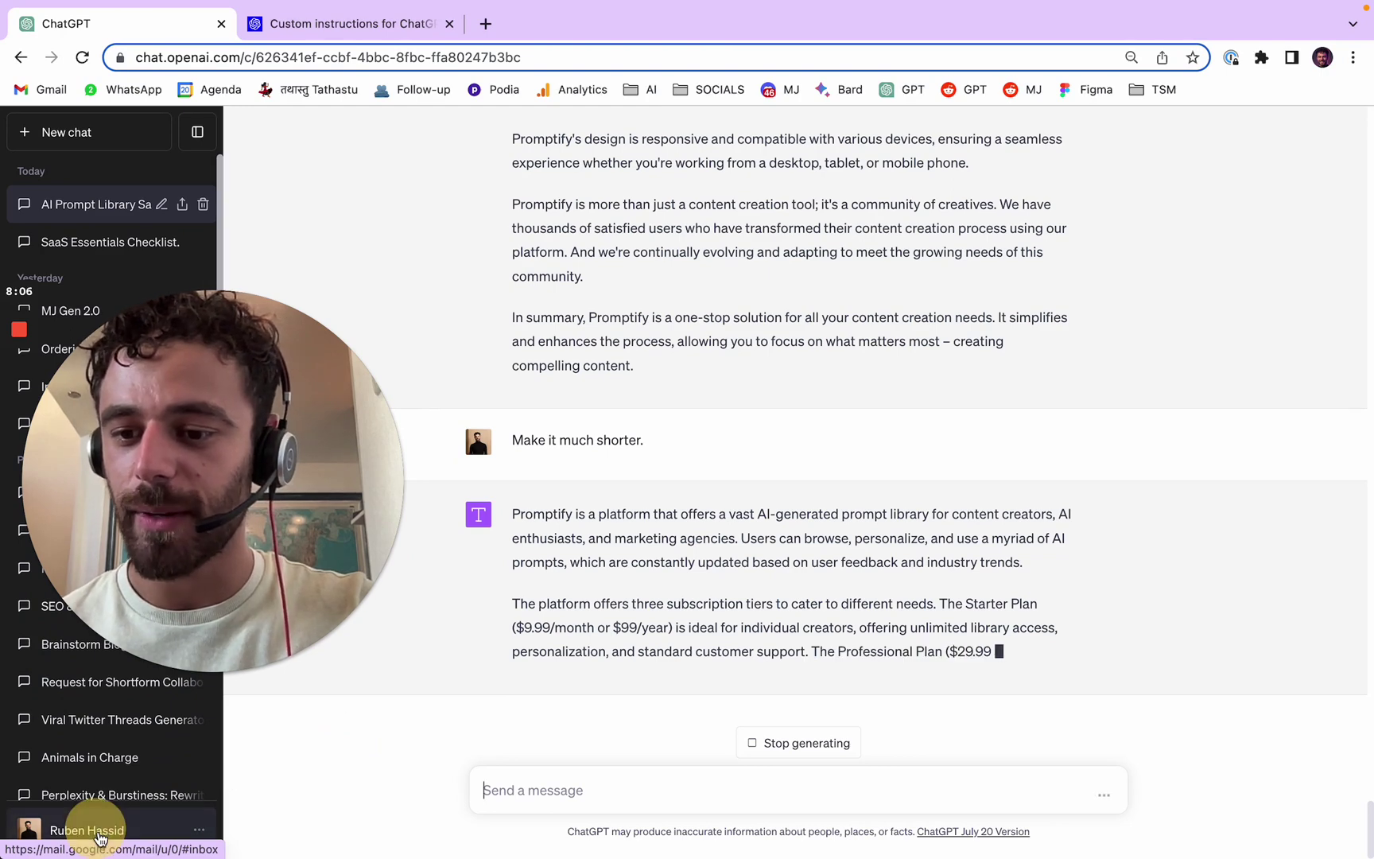
left_click(94, 831)
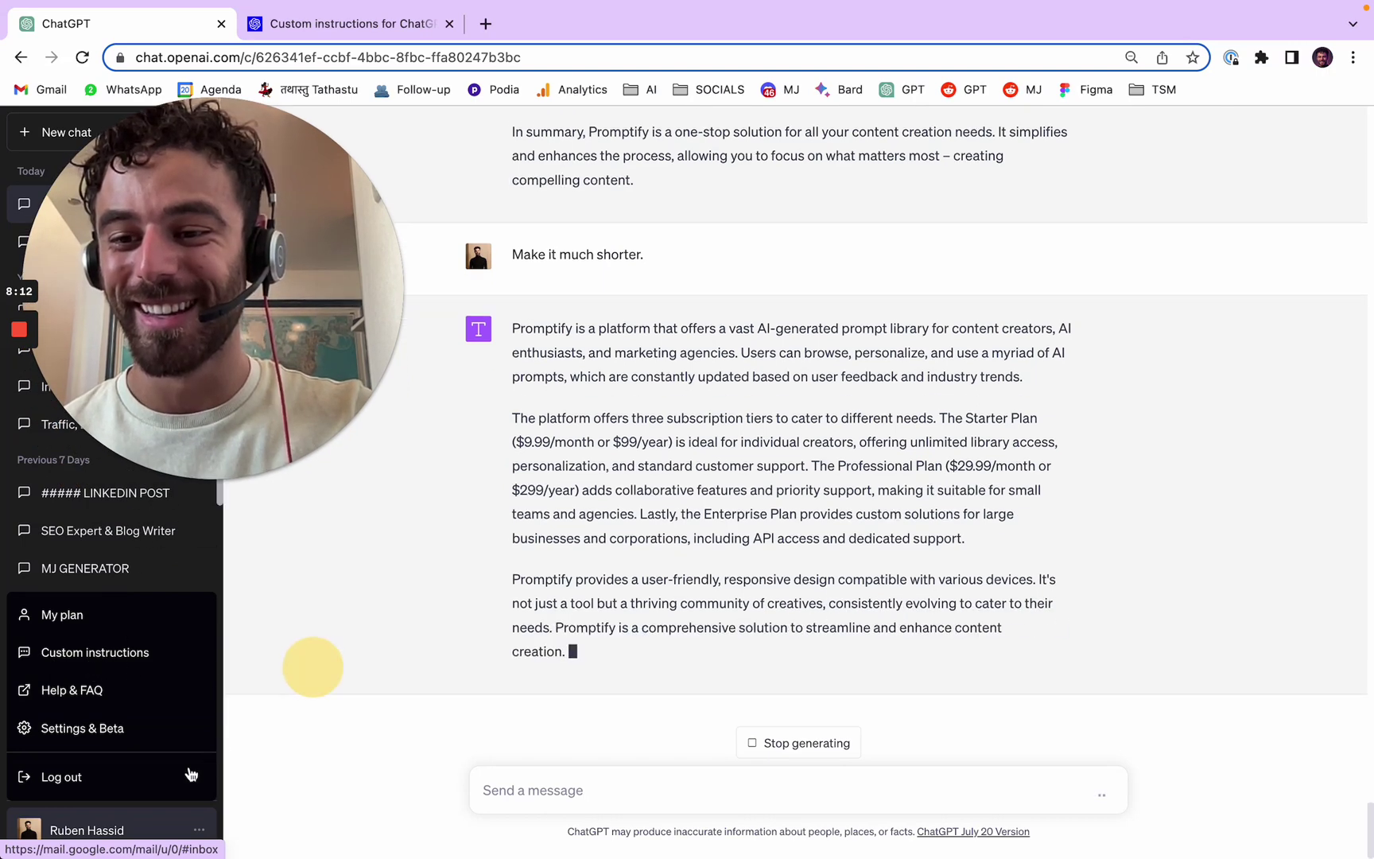
- Replace the old about-you self-description with the copied short Promptify summary
left_click(120, 653)
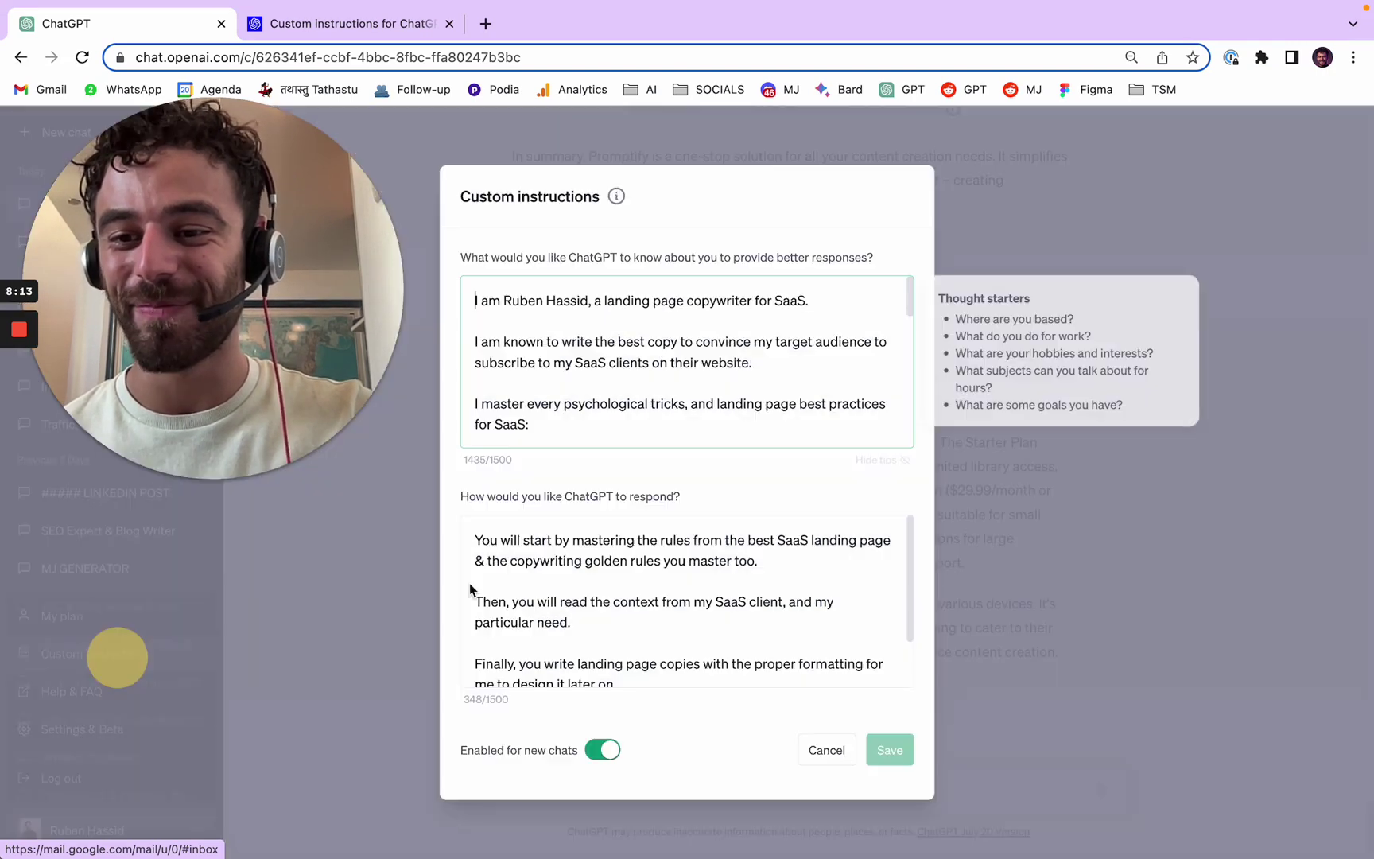
left_click(1124, 506)
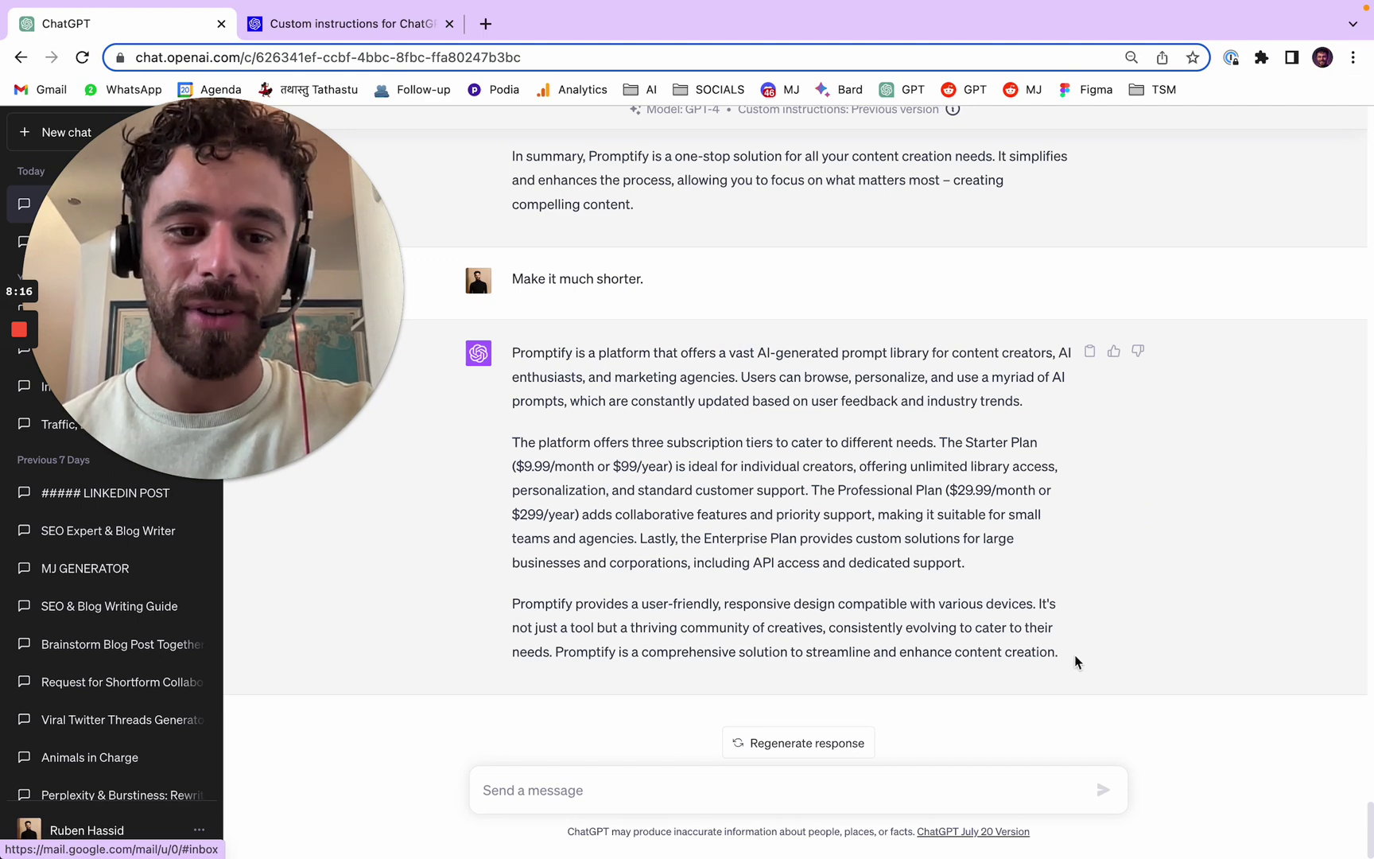
left_click_drag(1075, 662, 509, 354)
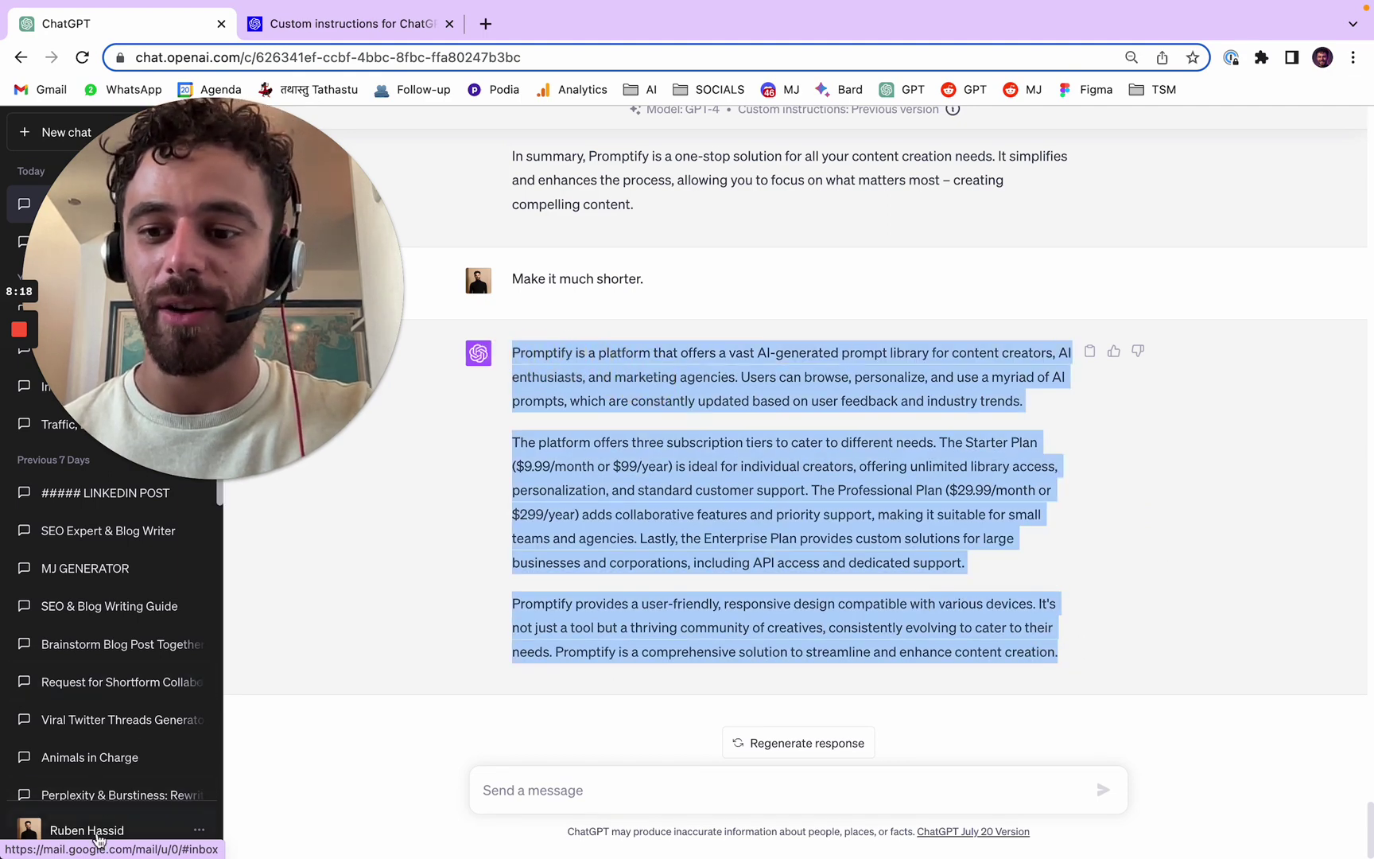
left_click(94, 832)
left_click(100, 653)
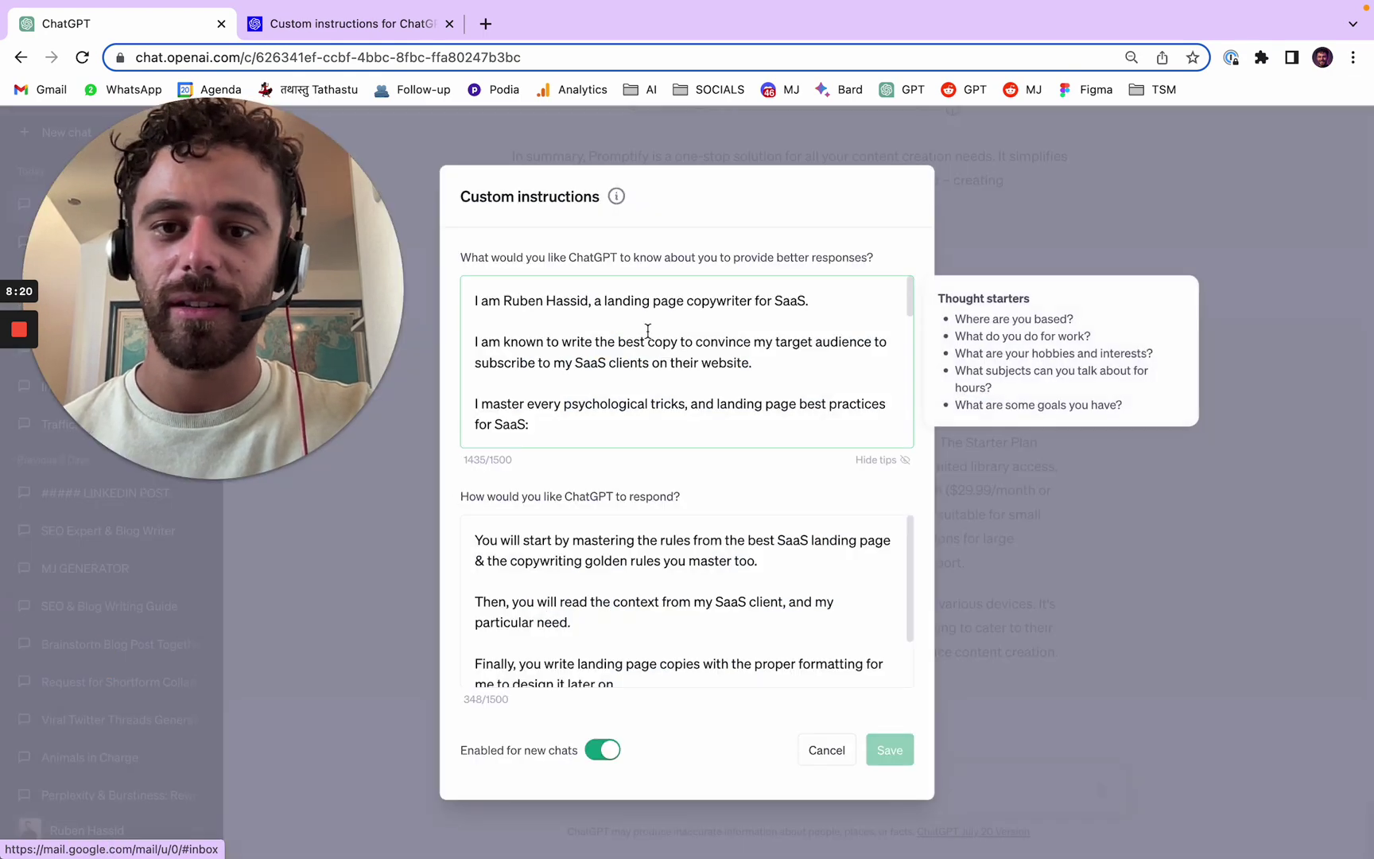
left_click_drag(592, 299, 1002, 509)
key("BackSpace")
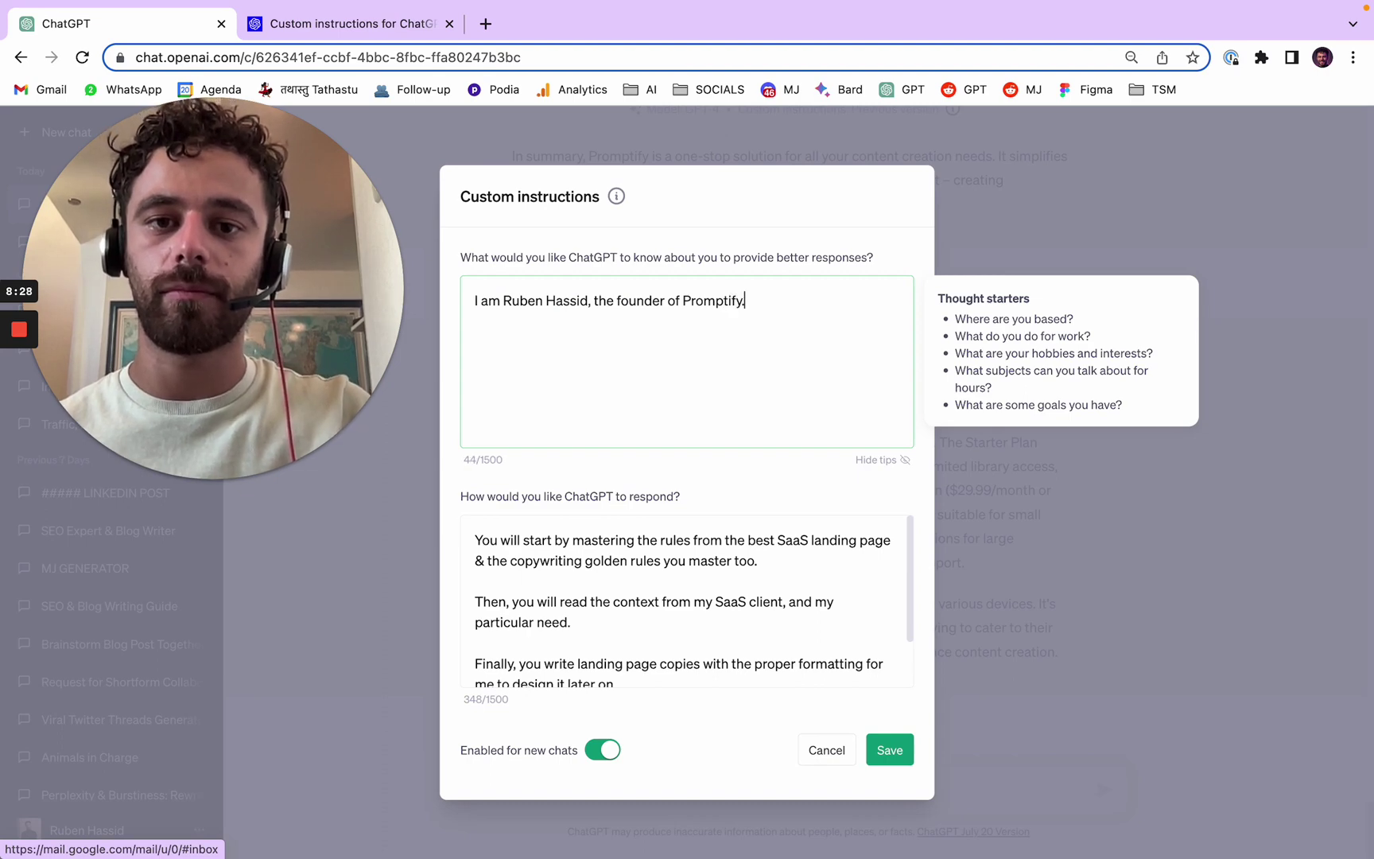
key("super+v")
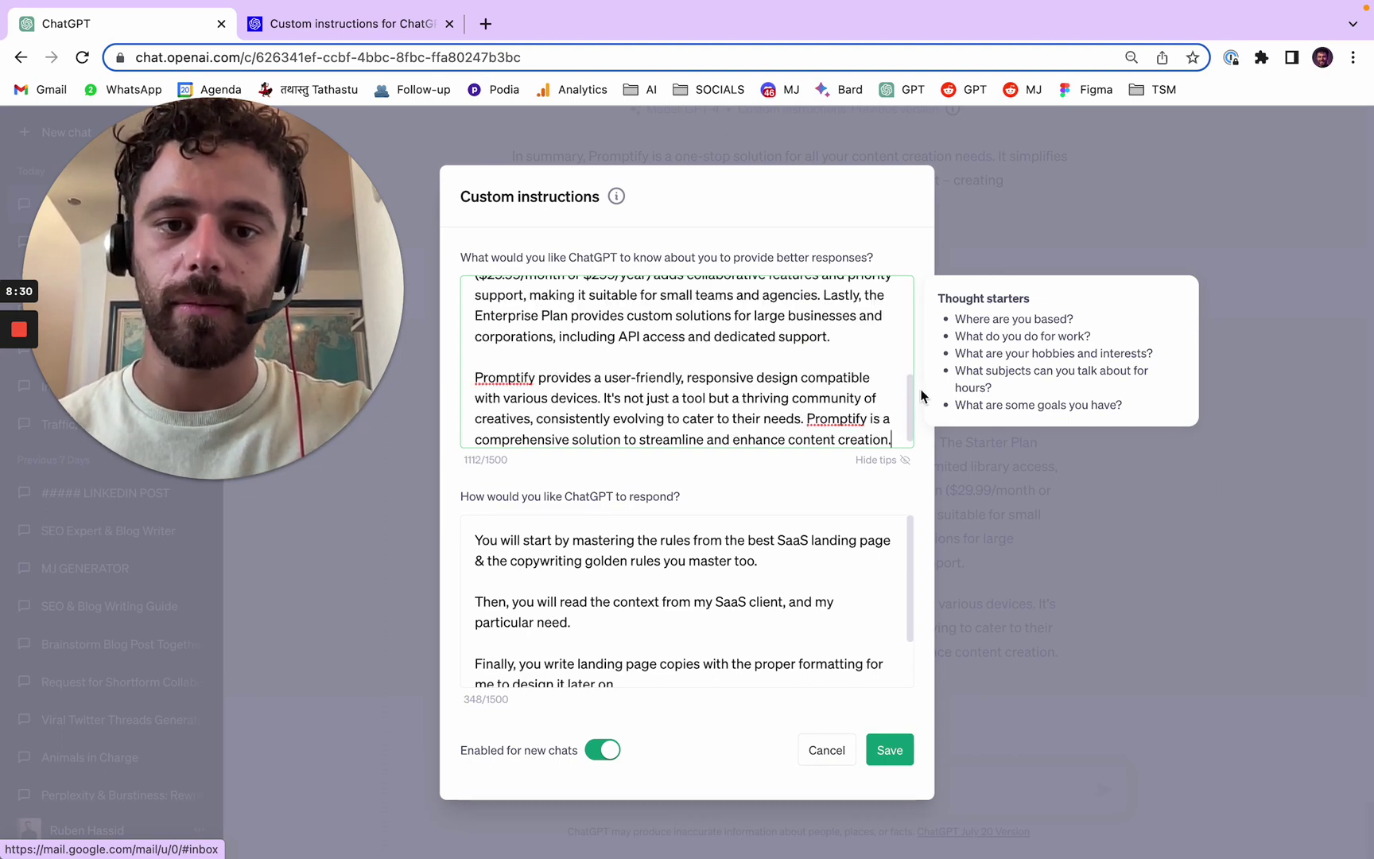
- Trim the response rules by deleting the 'Finally…' paragraph and the step-by-step line
scroll(902, 381, "up", 5)
scroll(843, 374, "up", 1)
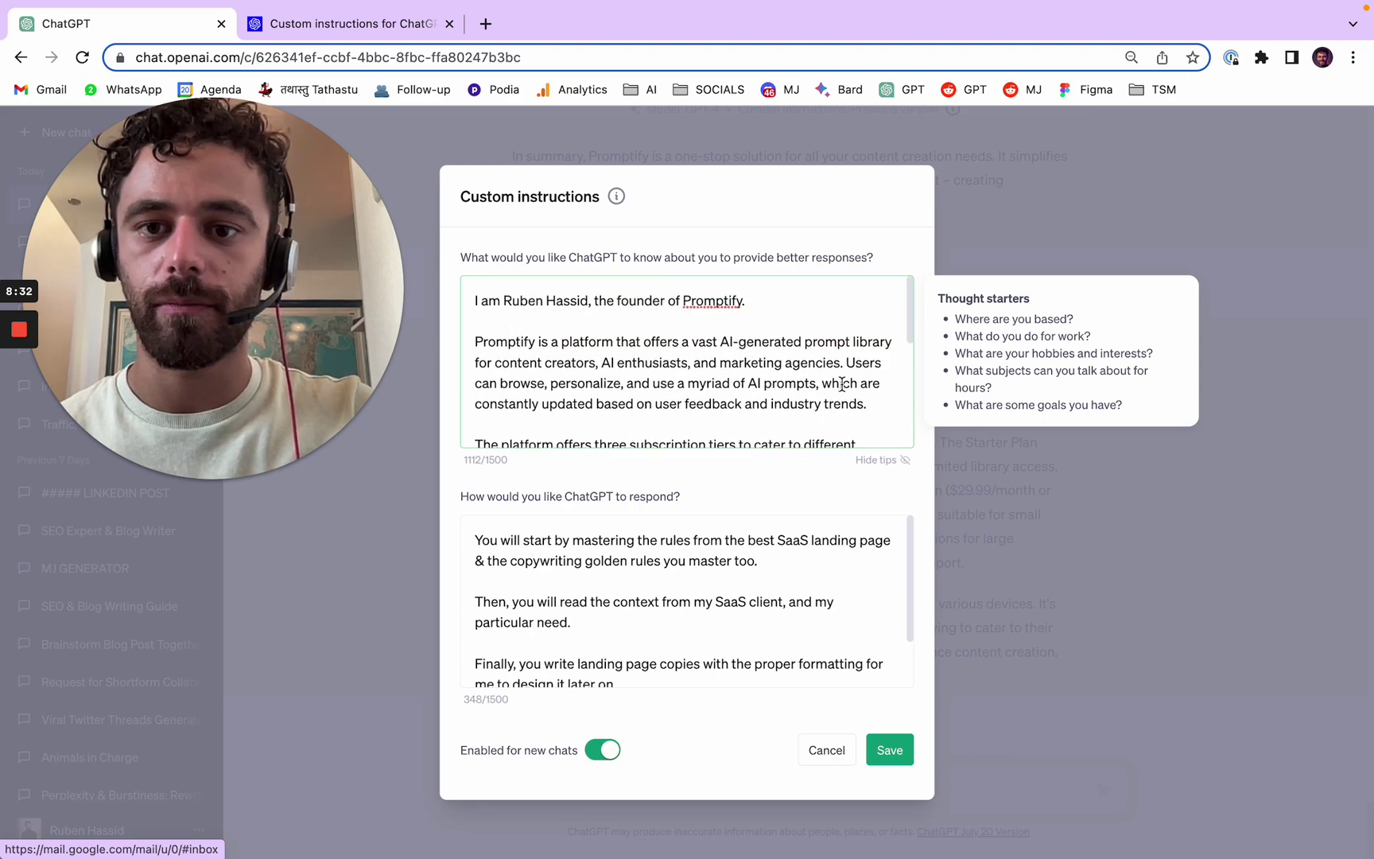
scroll(849, 378, "down", 10)
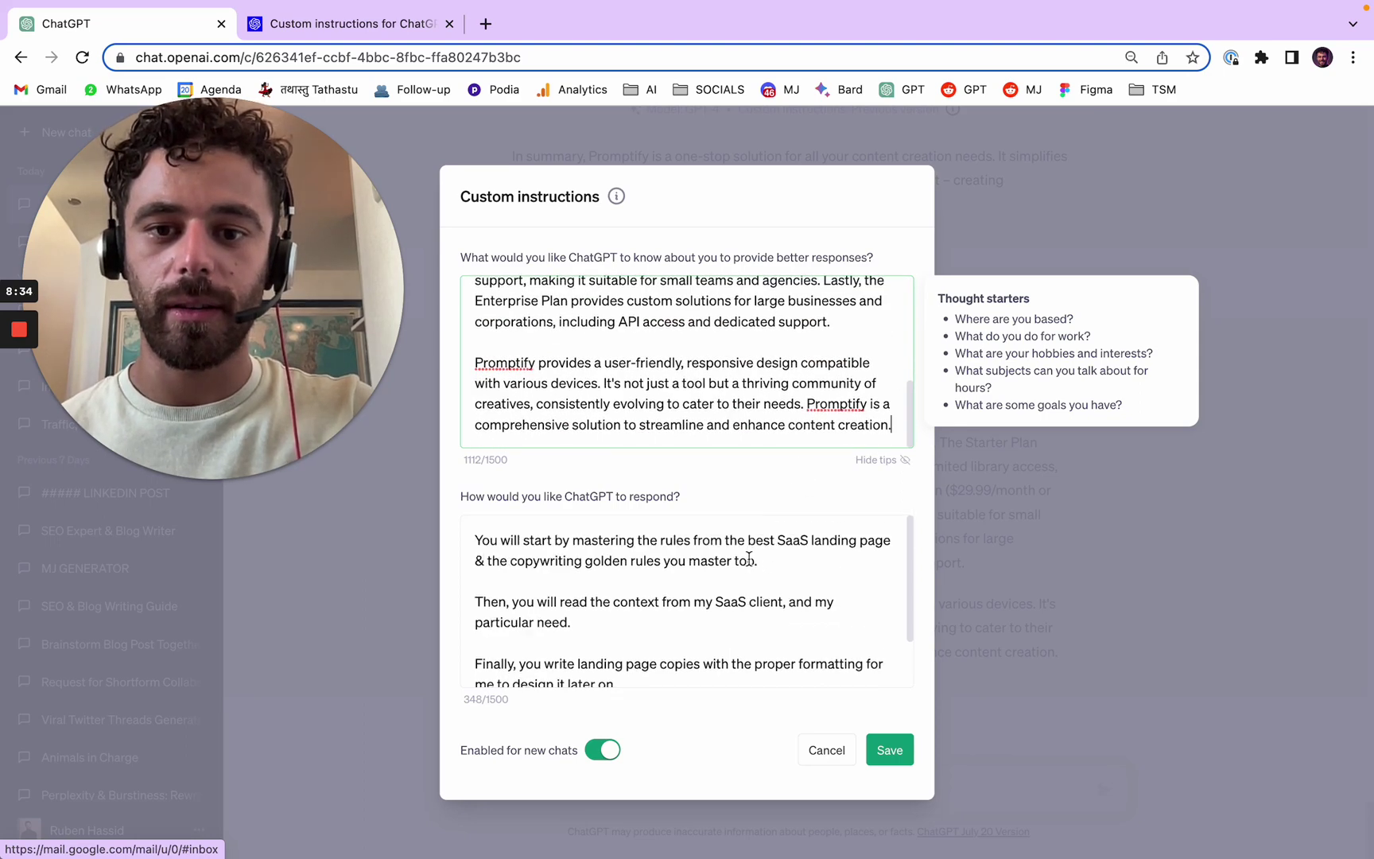
left_click(695, 595)
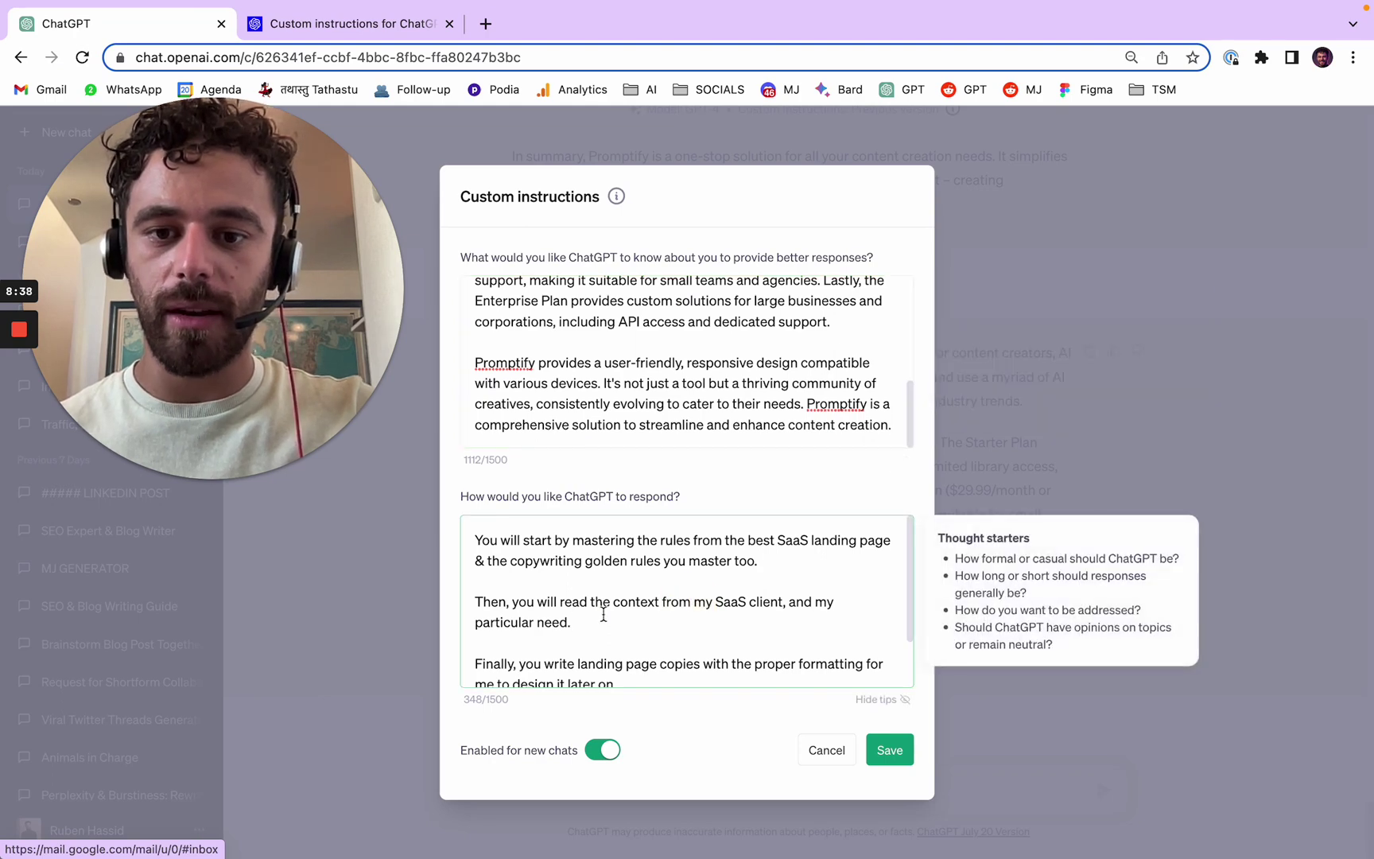
left_click_drag(588, 623, 561, 602)
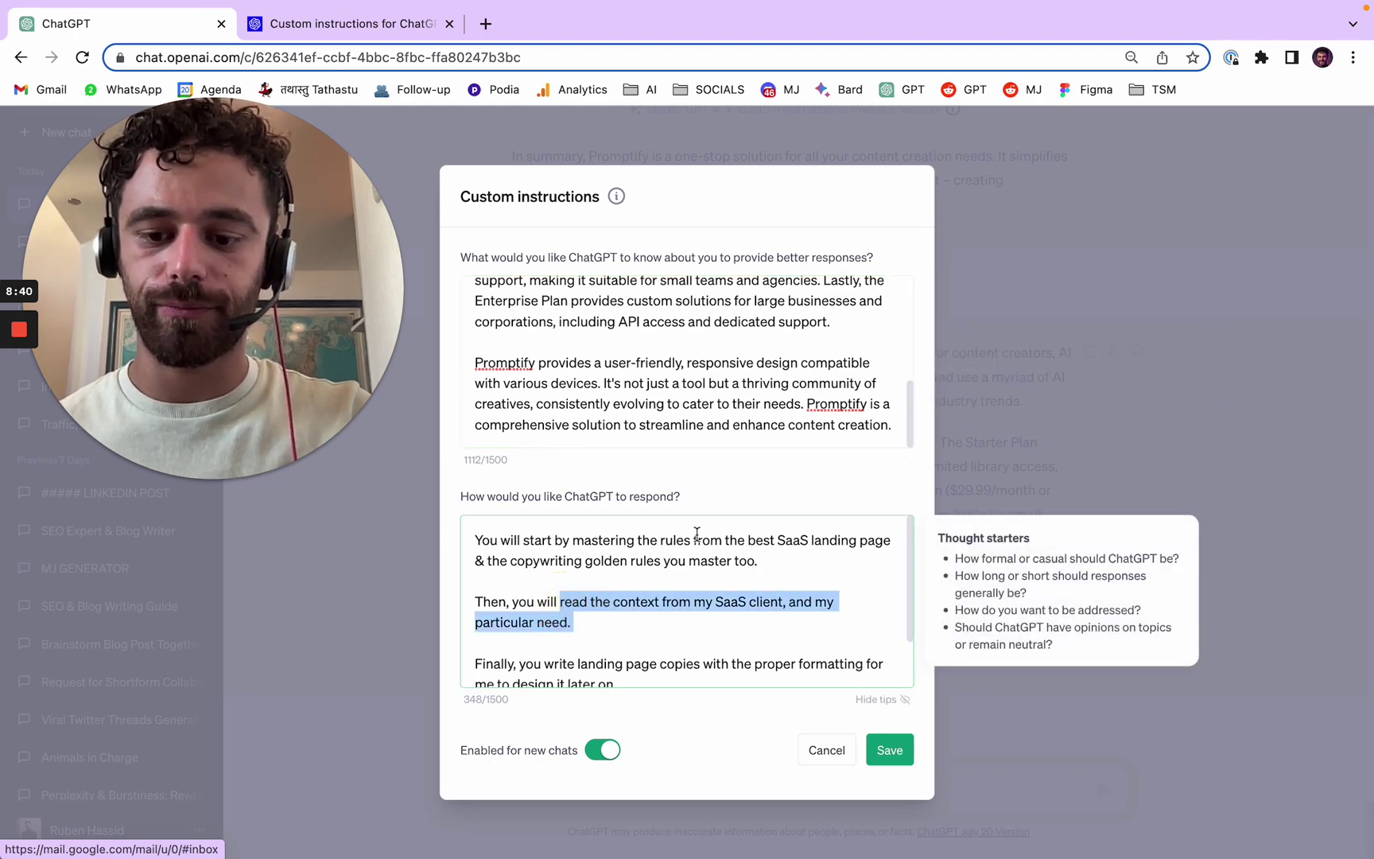
type("wr")
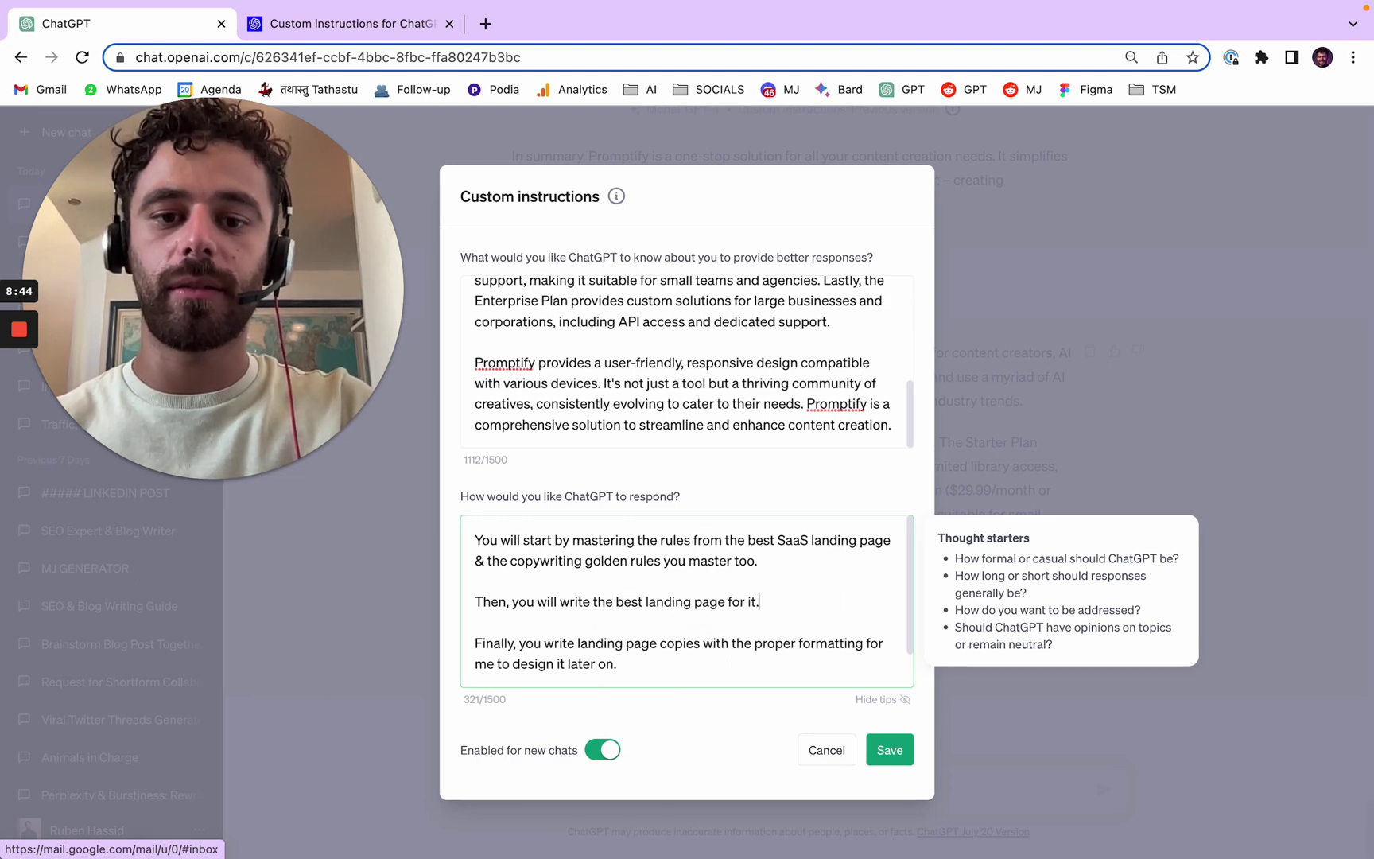
scroll(672, 561, "down", 1)
triple_click(648, 598)
key("BackSpace")
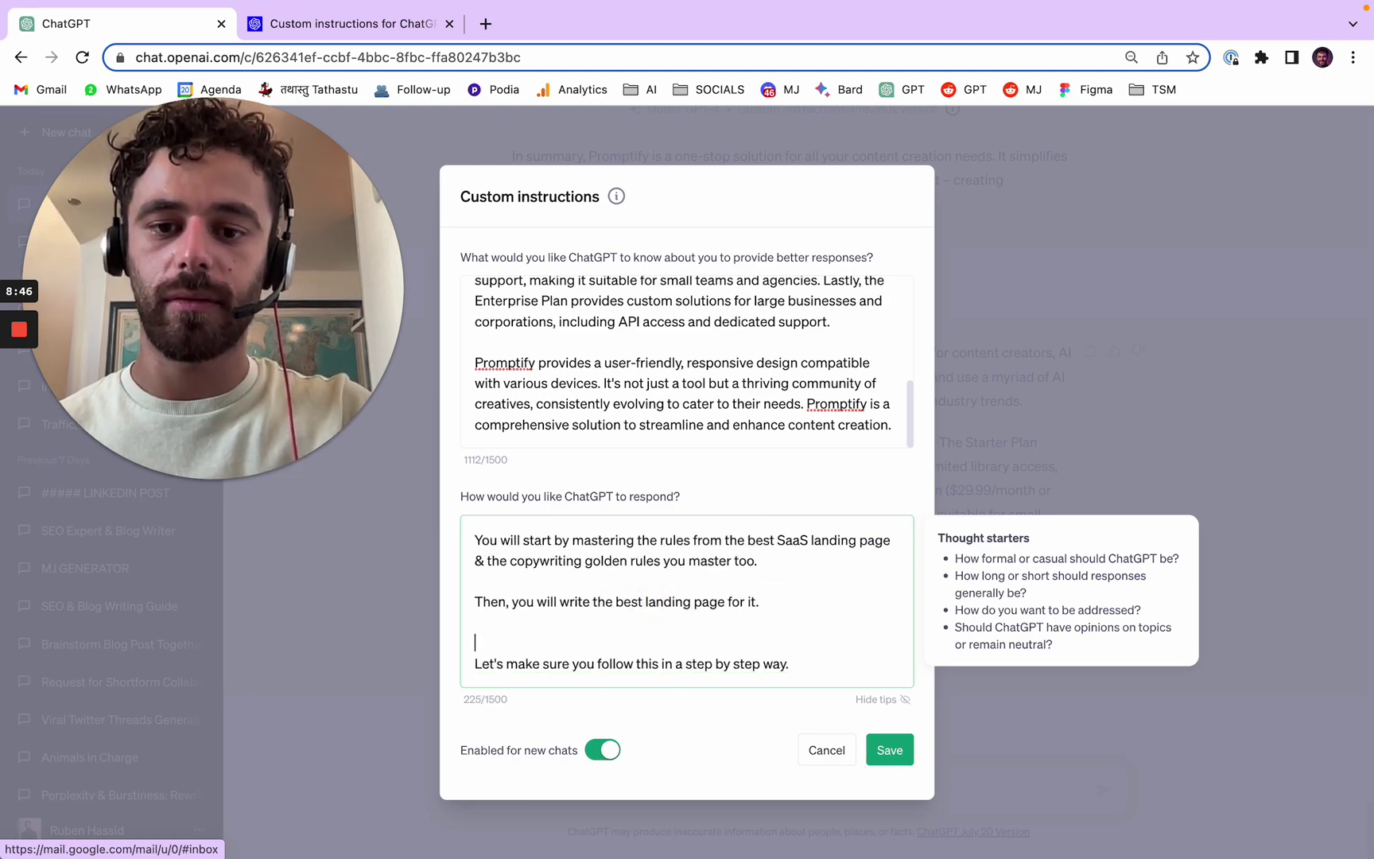
key("BackSpace")
key("BackSpace")
triple_click(631, 646)
key("BackSpace")
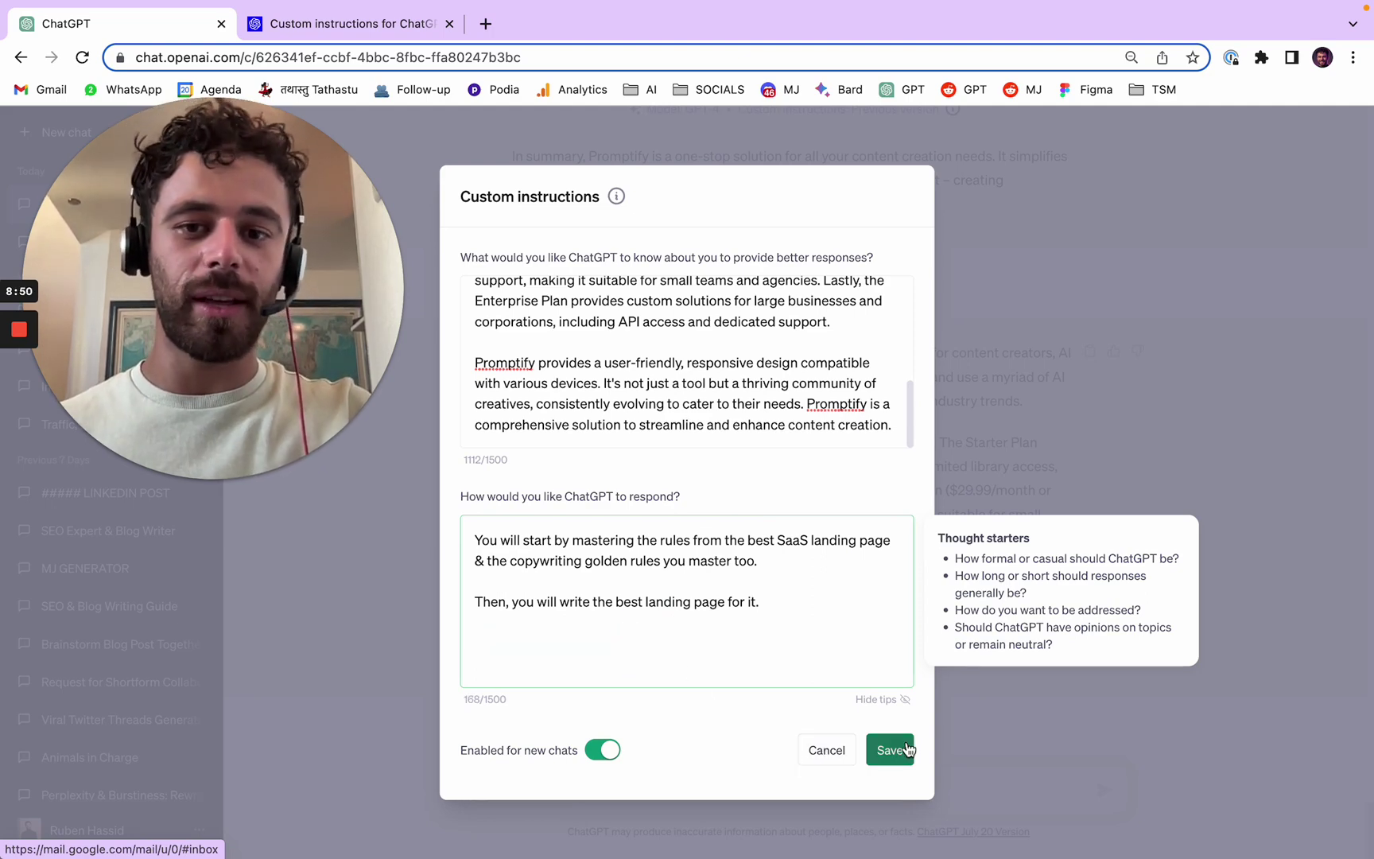
scroll(828, 442, "up", 5)
scroll(828, 443, "down", 5)
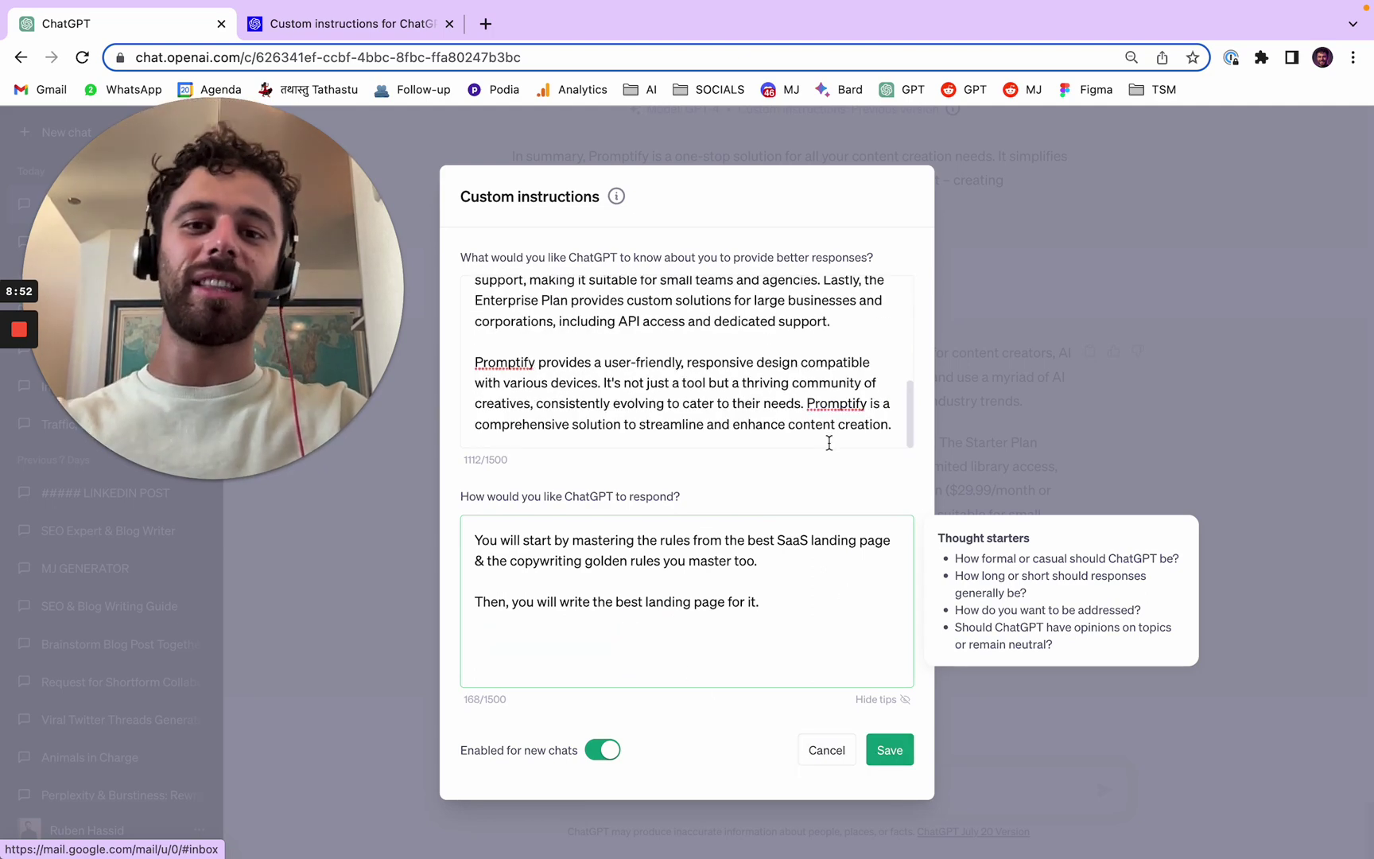
- Save the instructions and, in a new GPT-4 chat, request three landing-page structures first
left_click(892, 750)
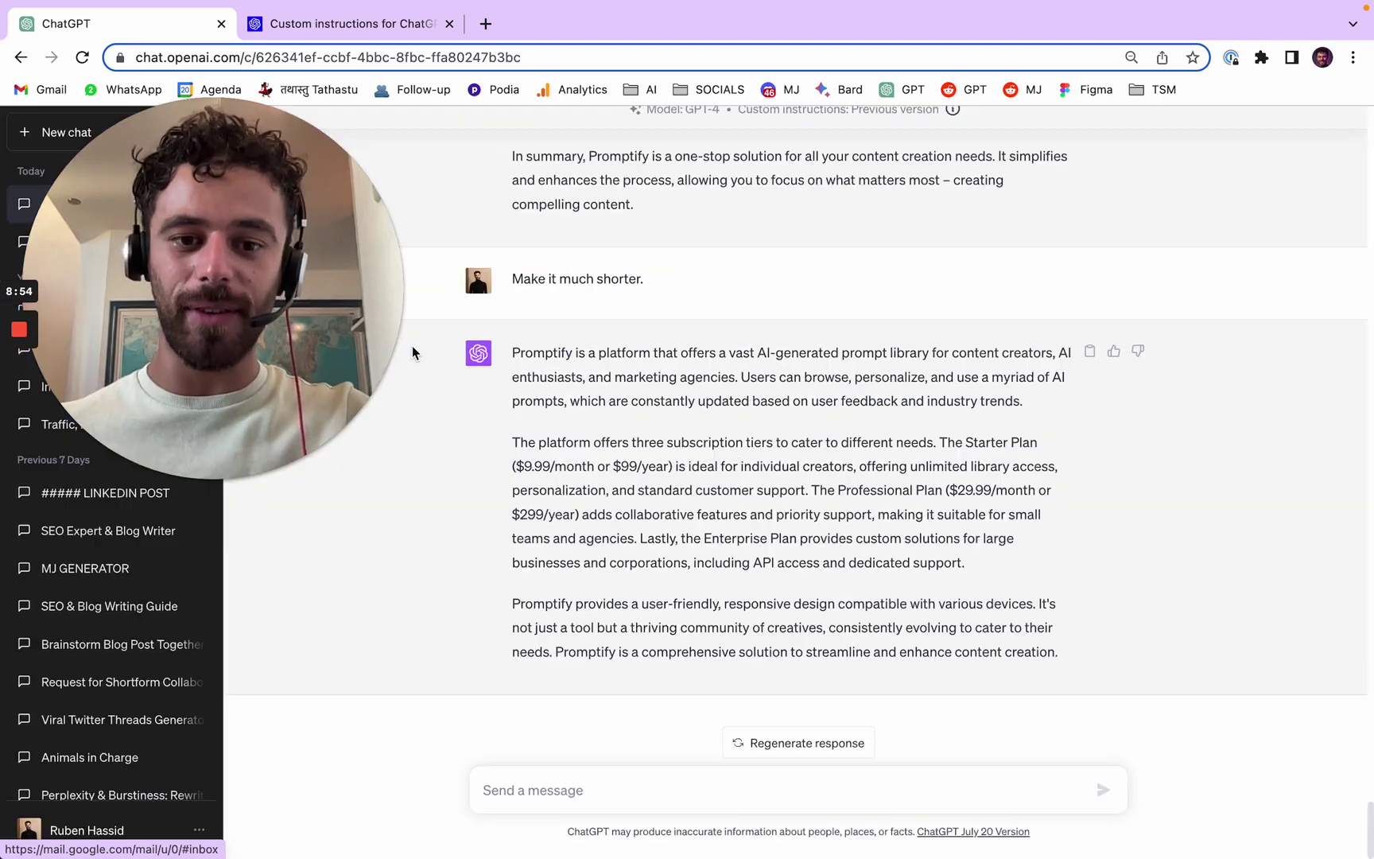
left_click_drag(191, 358, 130, 722)
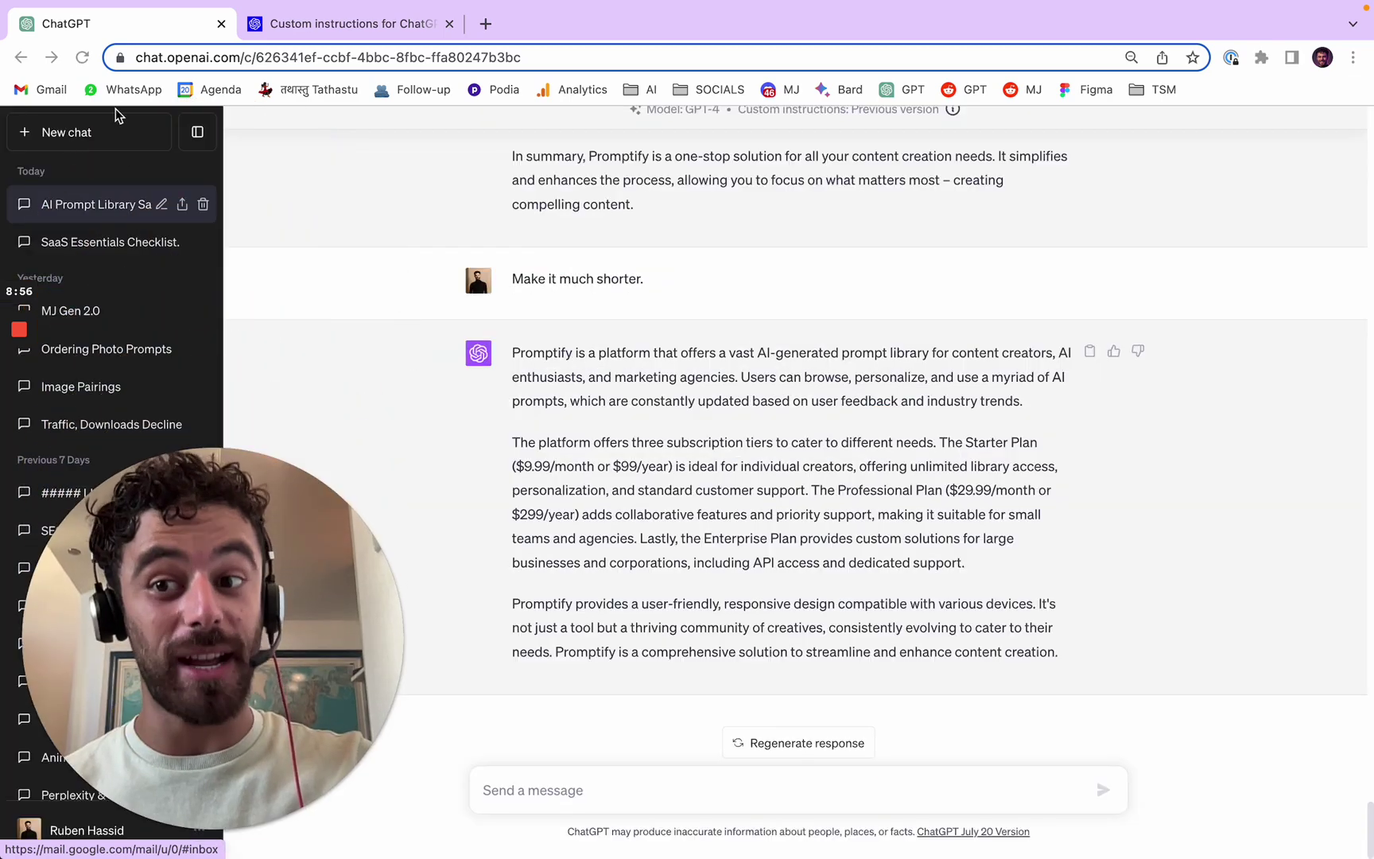
left_click(98, 132)
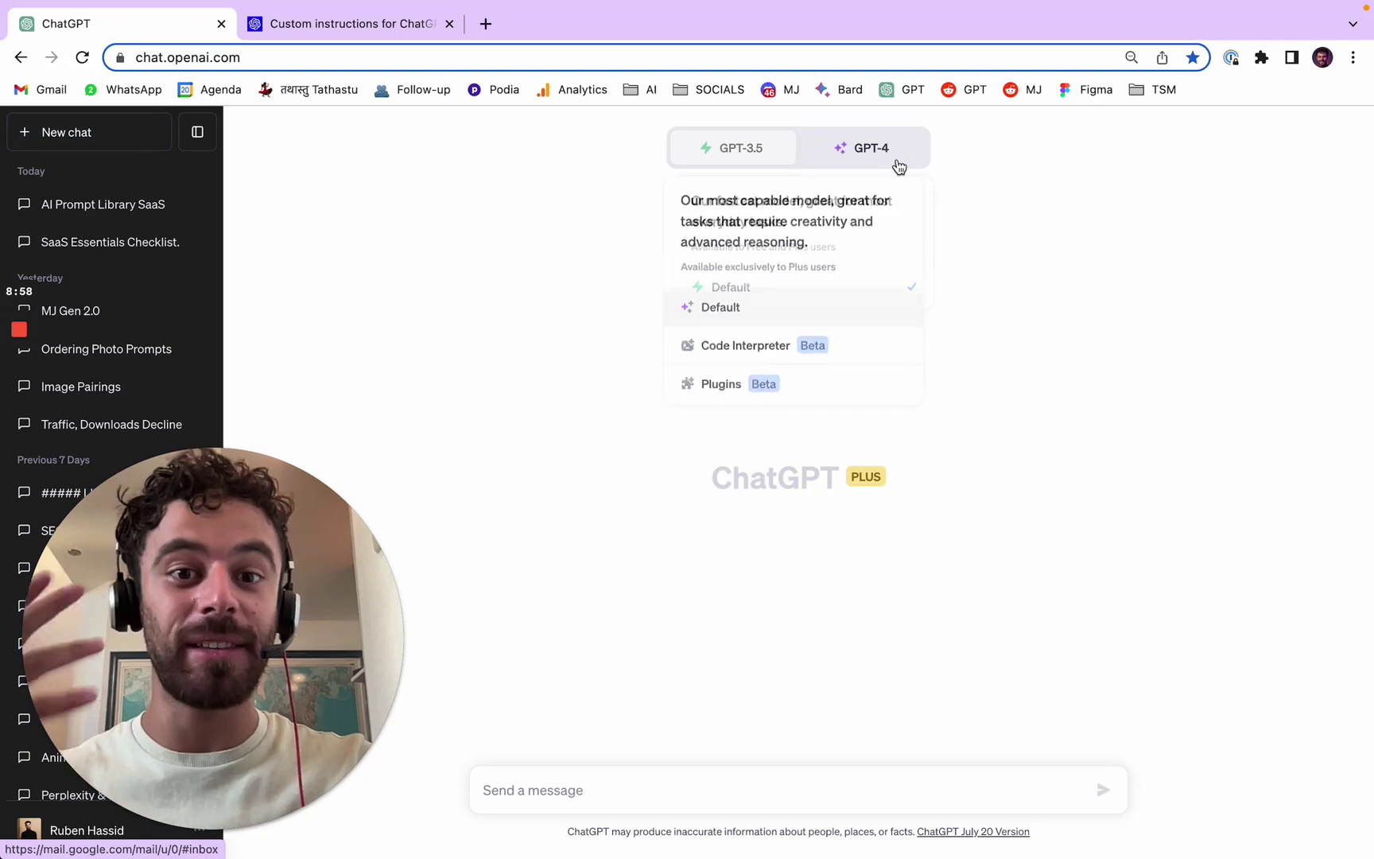
left_click(901, 158)
left_click(569, 785)
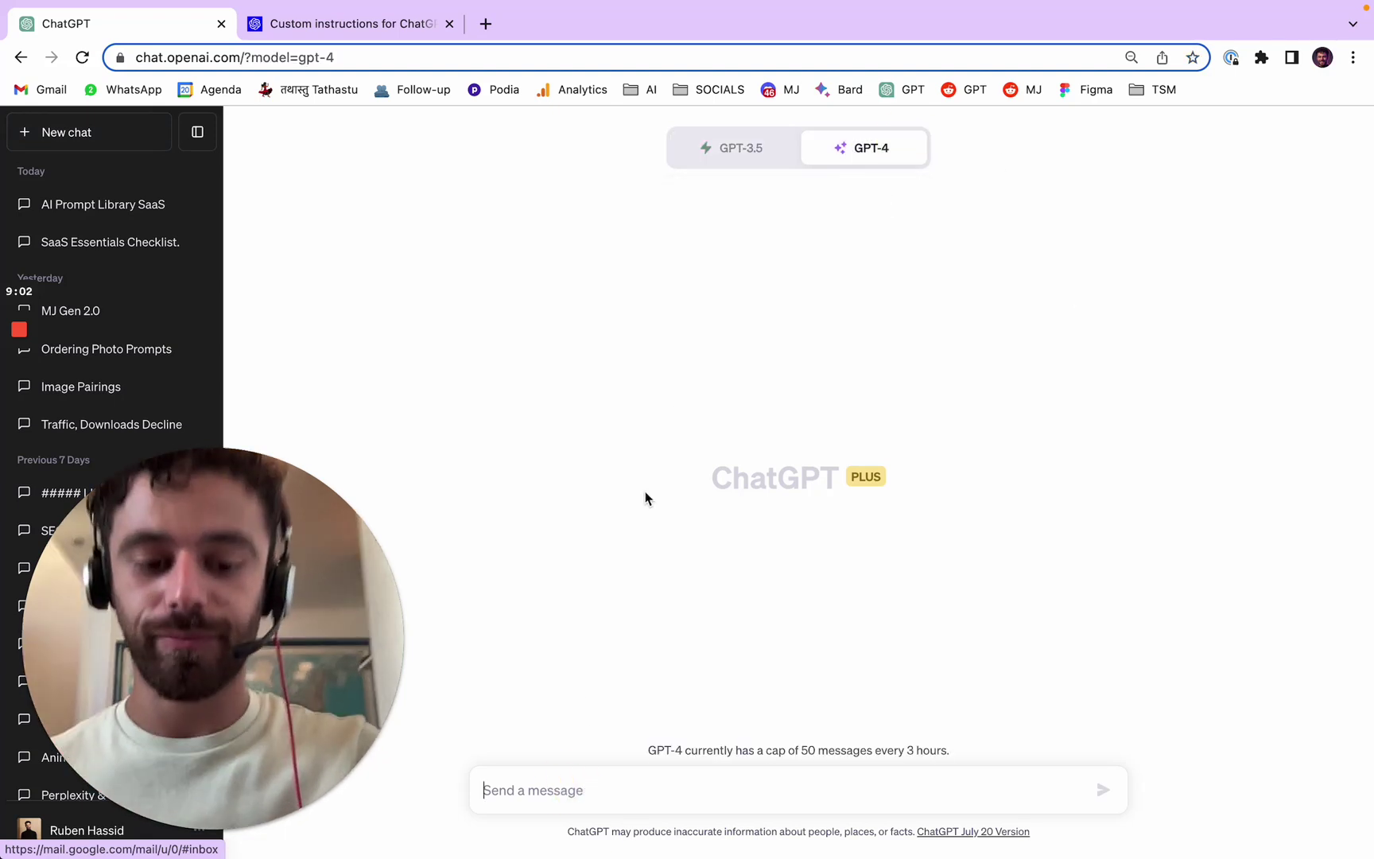
type("L")
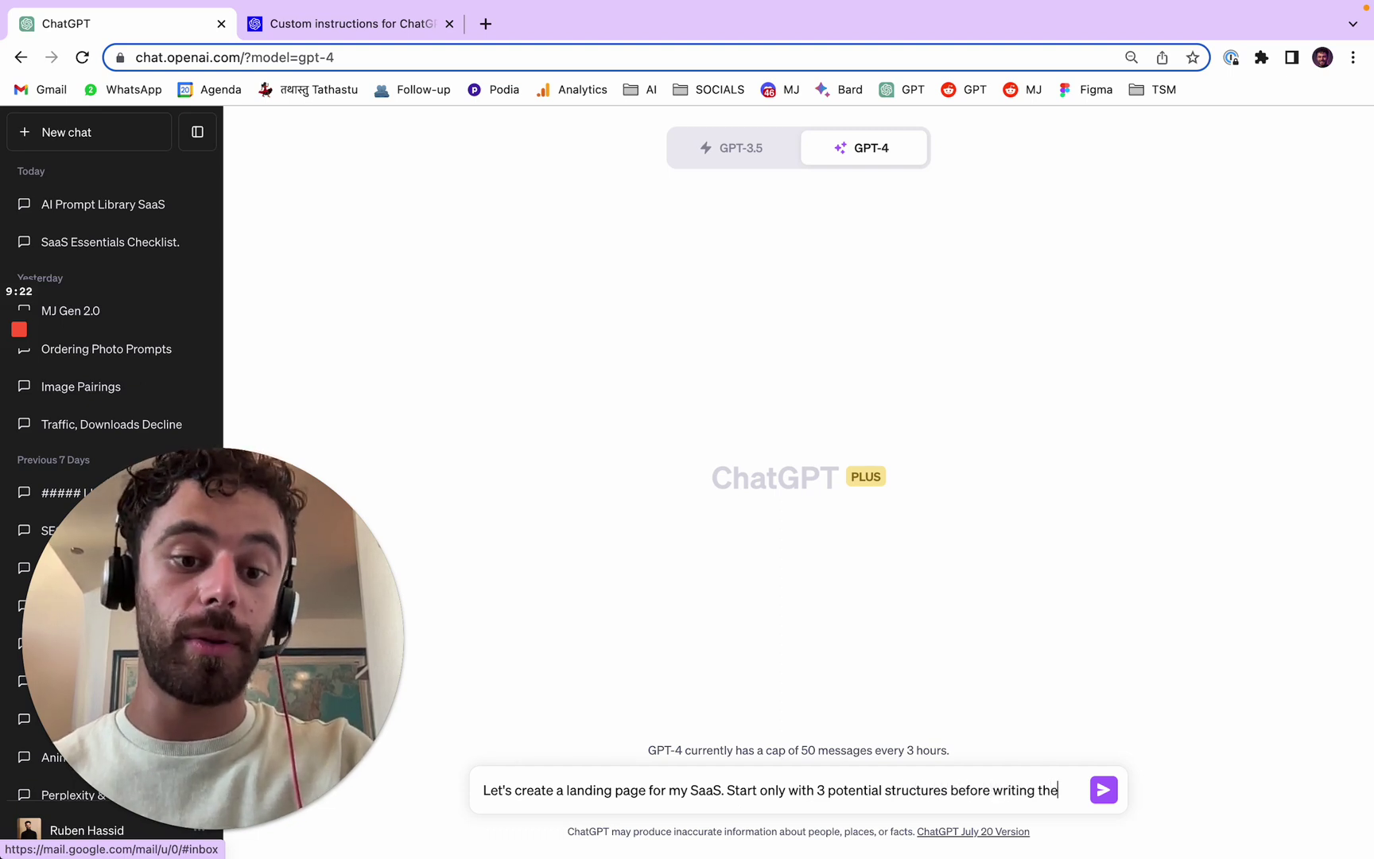
type("whole landing p")
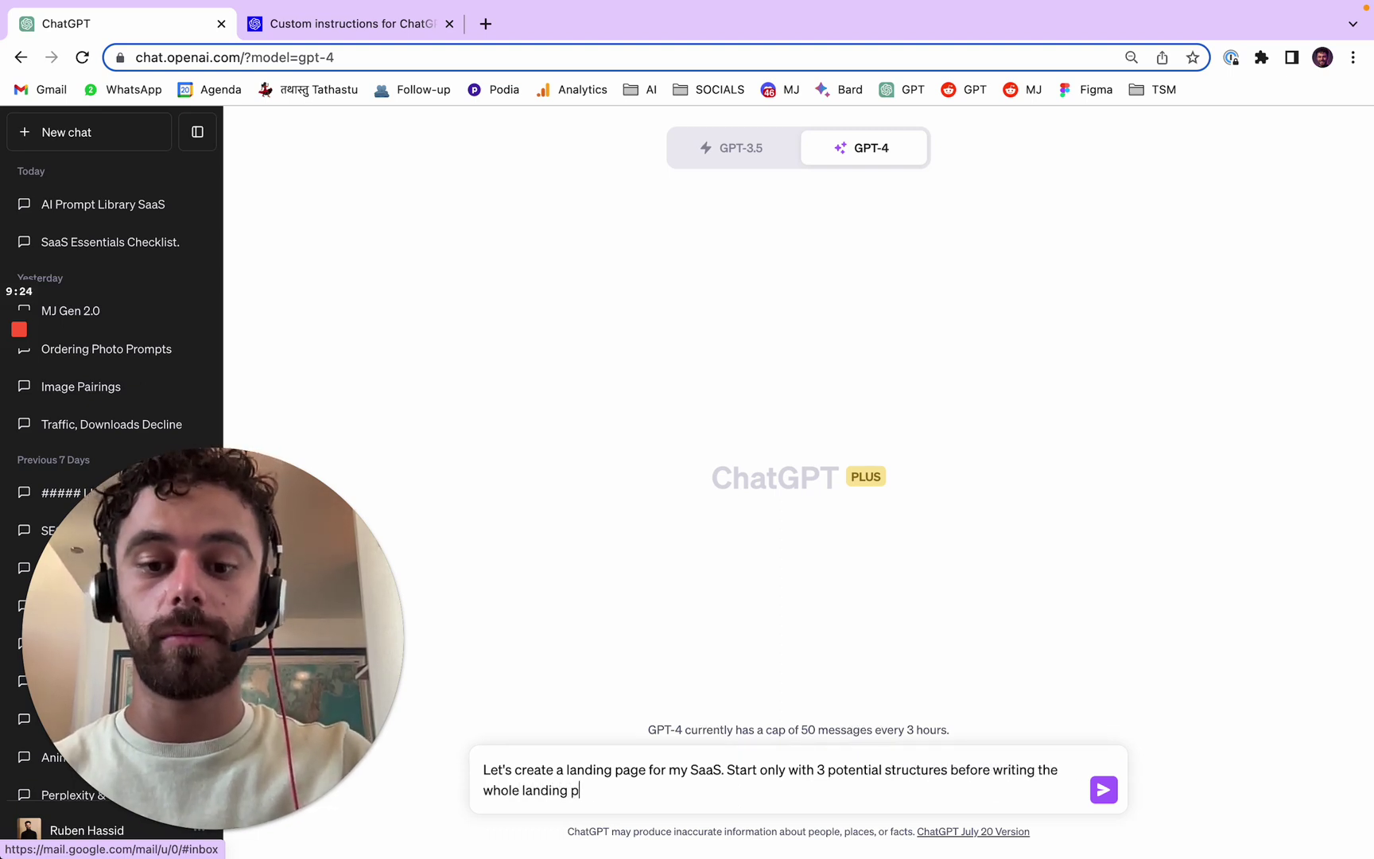
type("age.")
key("Return")
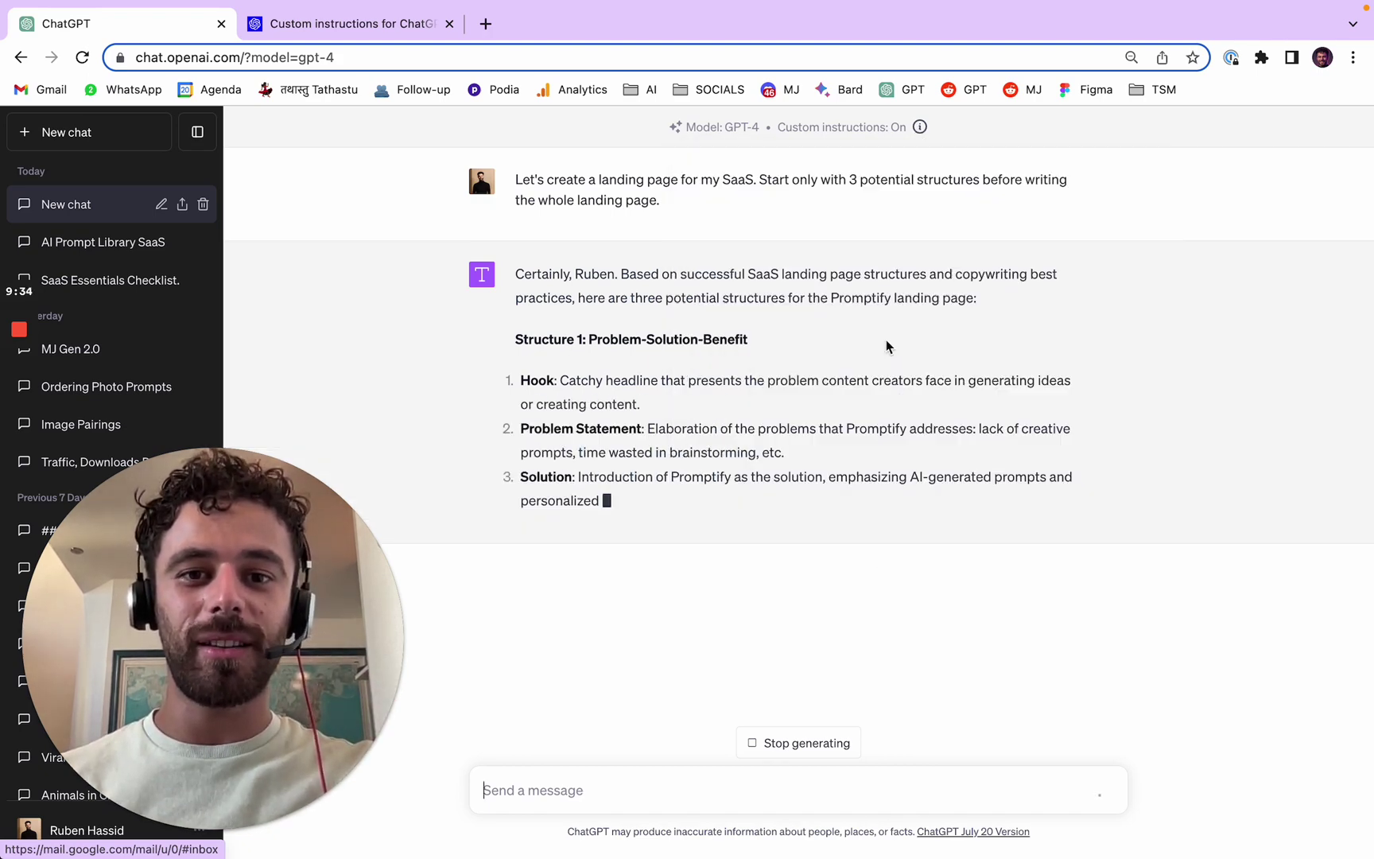
- Read through GPT-4's Problem-Solution-Benefit, Promise-Proof-Action and Empathy-Expertise-Experience structures as the reply finishes
mouse_move(920, 126)
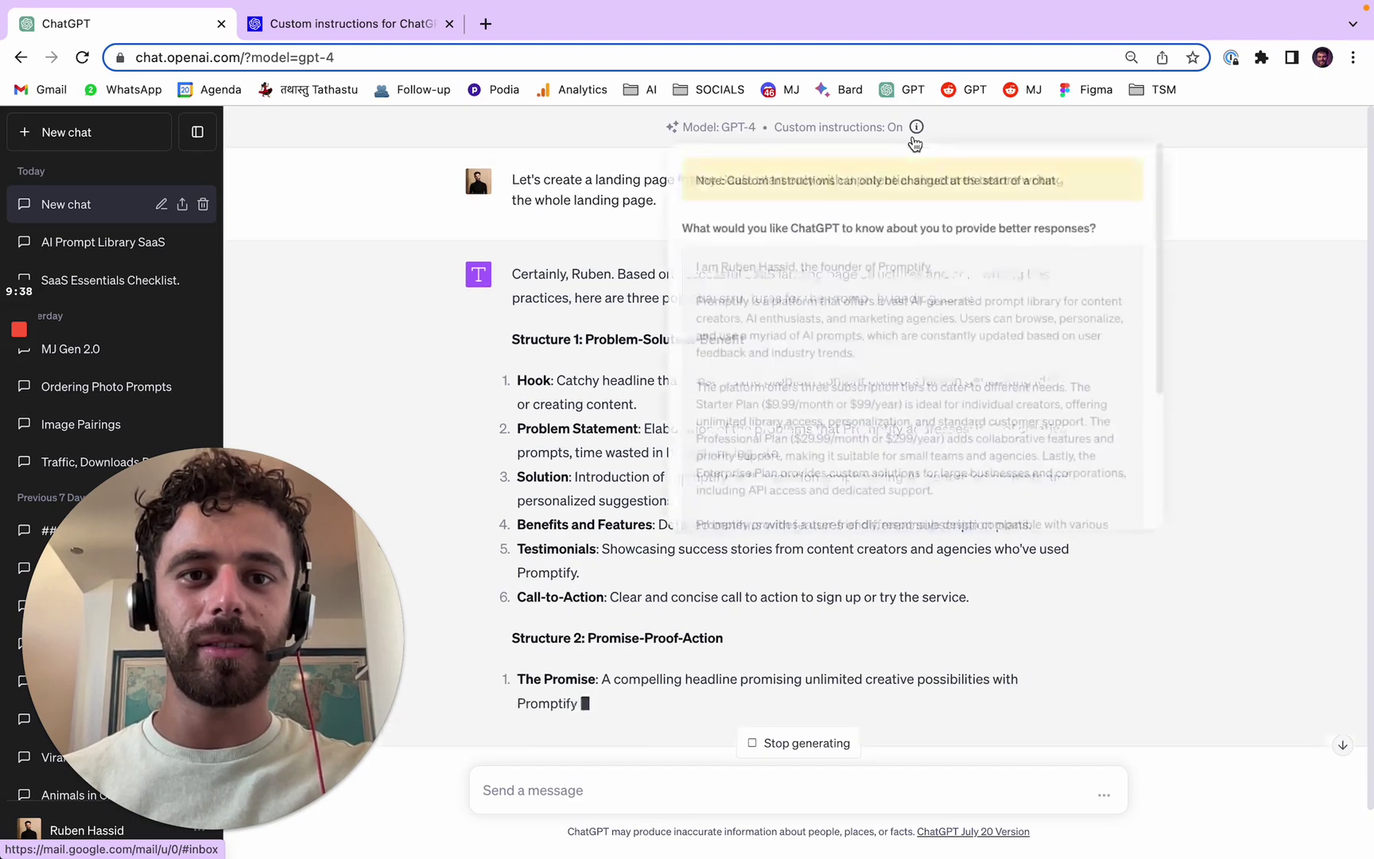
scroll(898, 302, "down", 3)
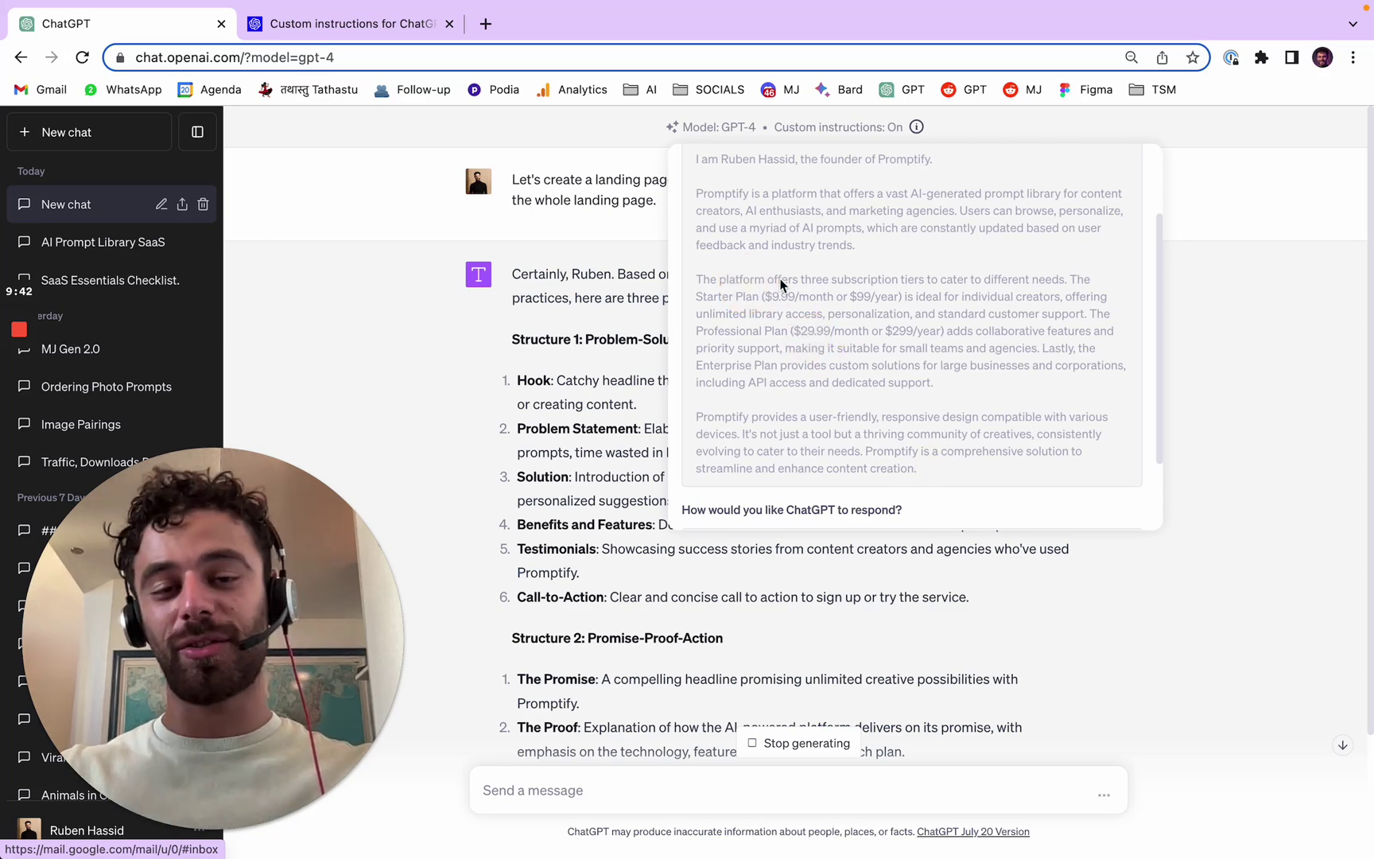
scroll(819, 312, "down", 2)
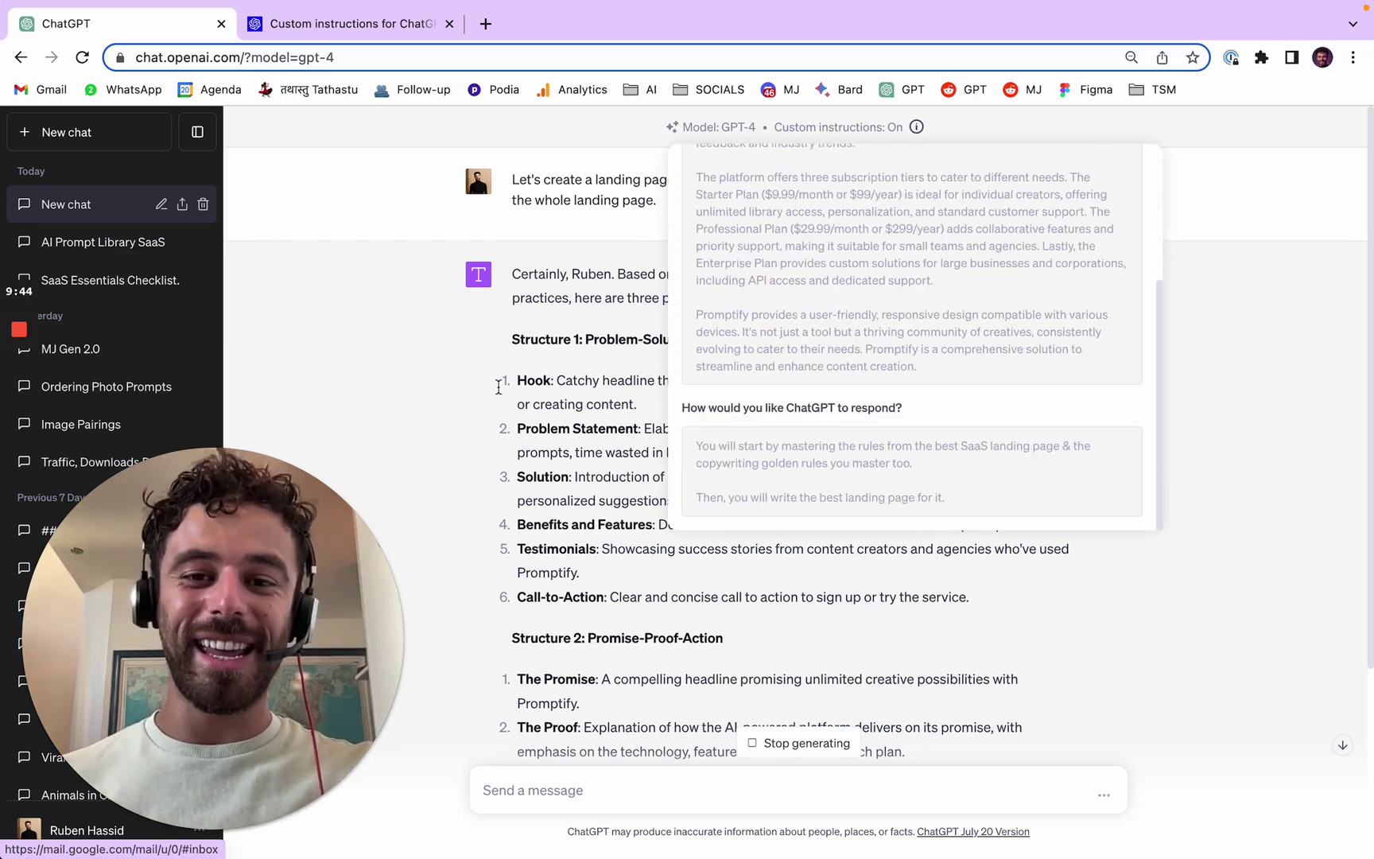
scroll(761, 384, "down", 1)
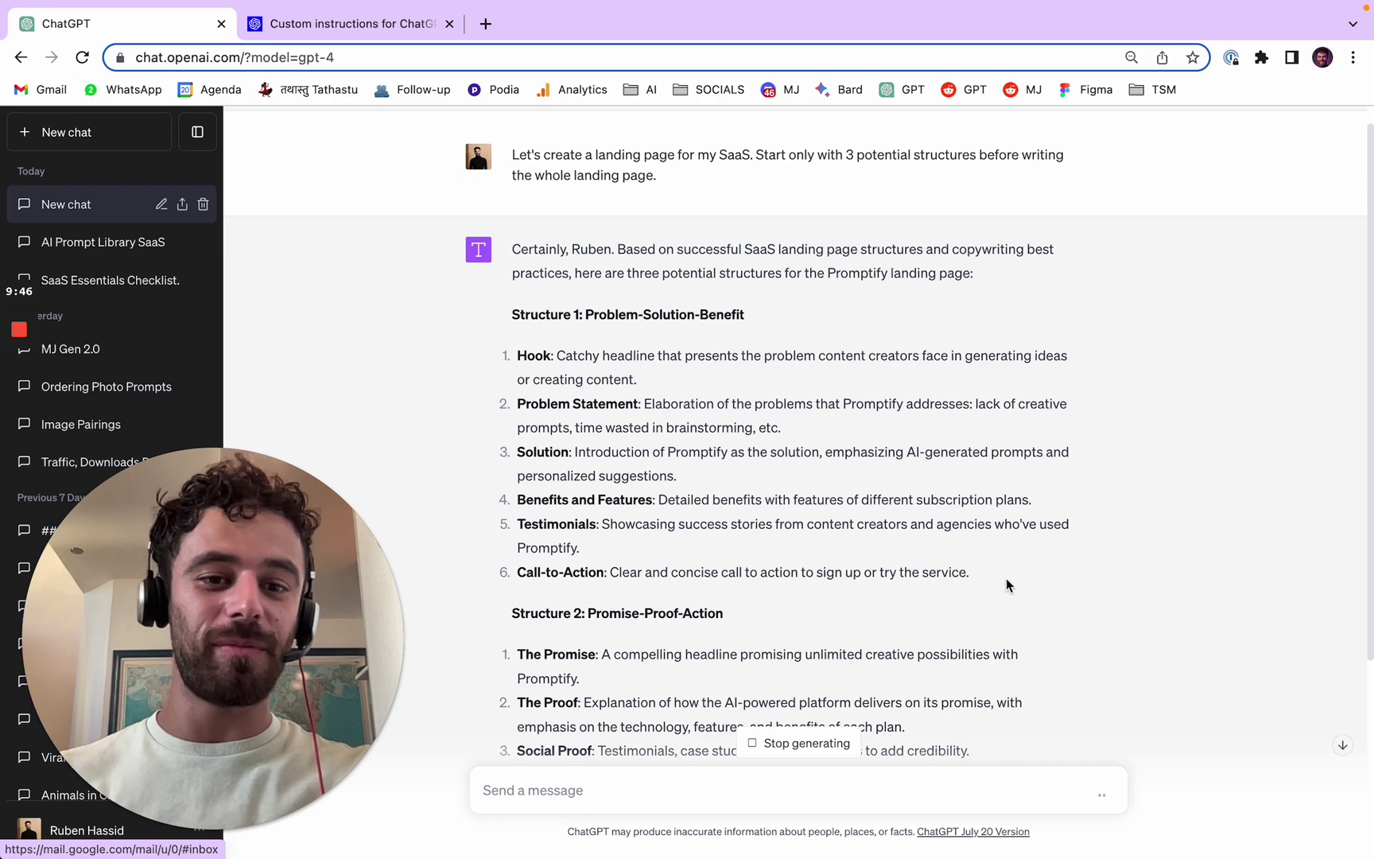
left_click_drag(1006, 586, 517, 312)
left_click(976, 490)
scroll(965, 541, "down", 5)
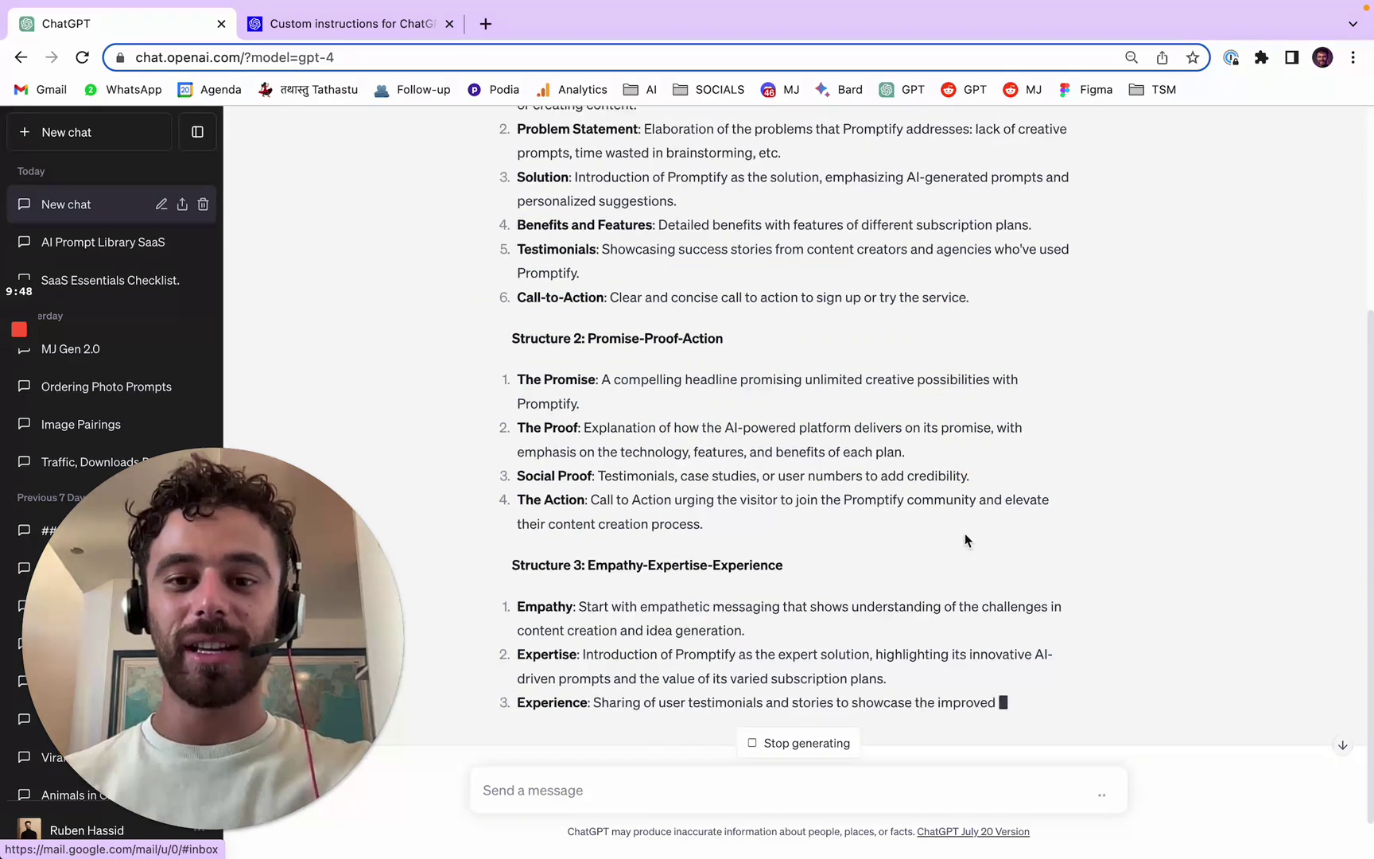
left_click_drag(965, 540, 517, 127)
left_click(605, 371)
scroll(931, 433, "down", 3)
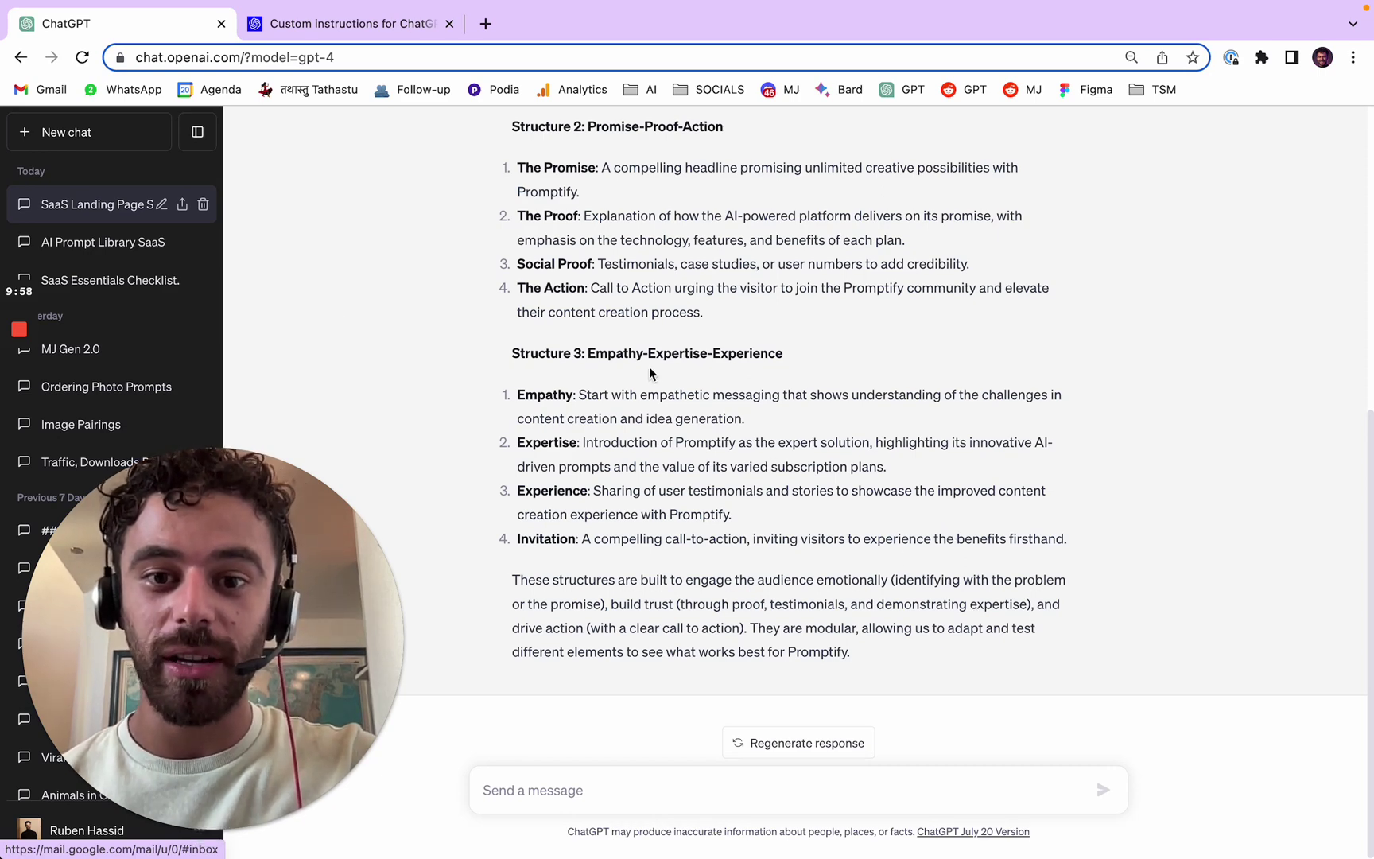
scroll(819, 483, "up", 2)
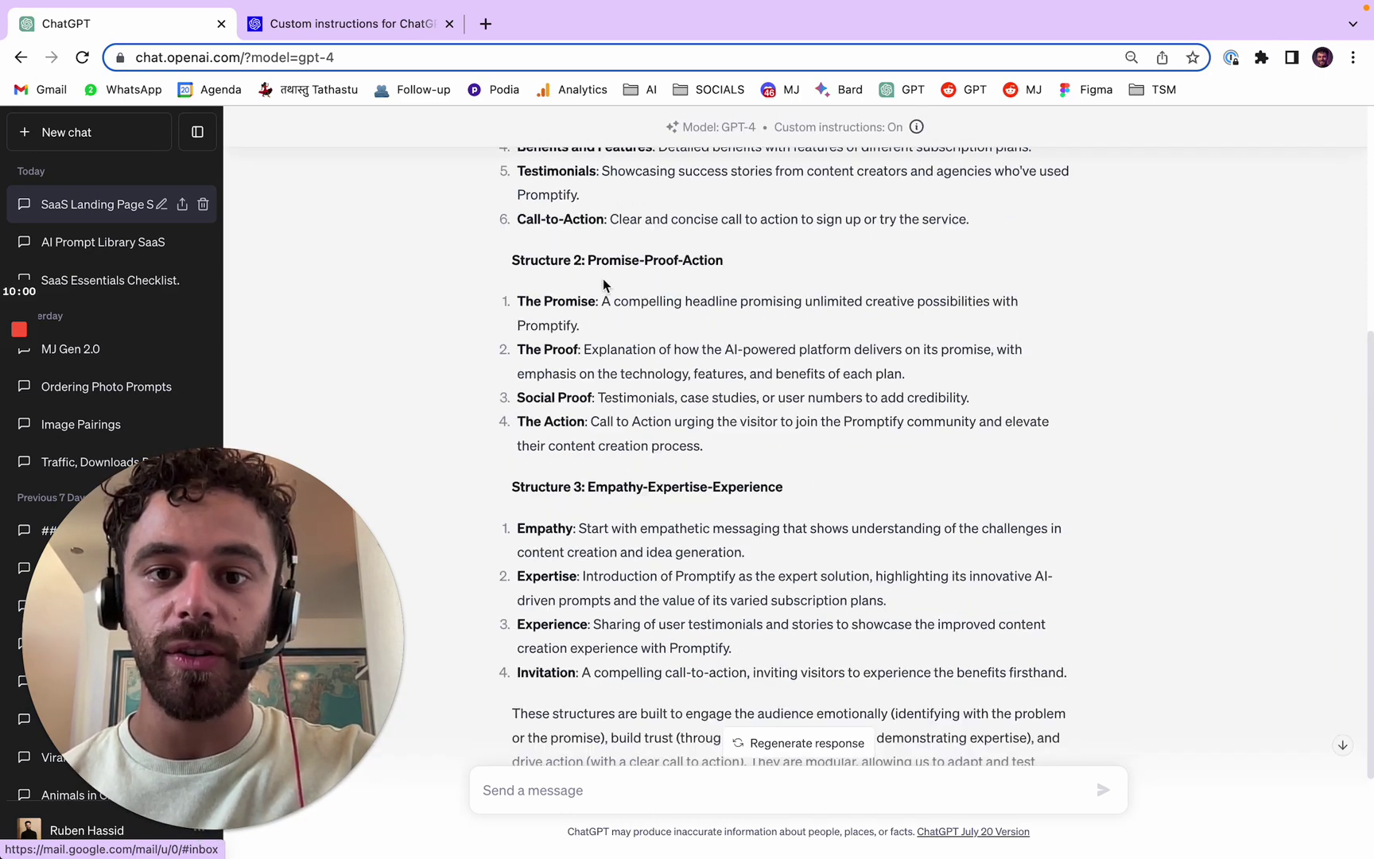
scroll(864, 355, "up", 5)
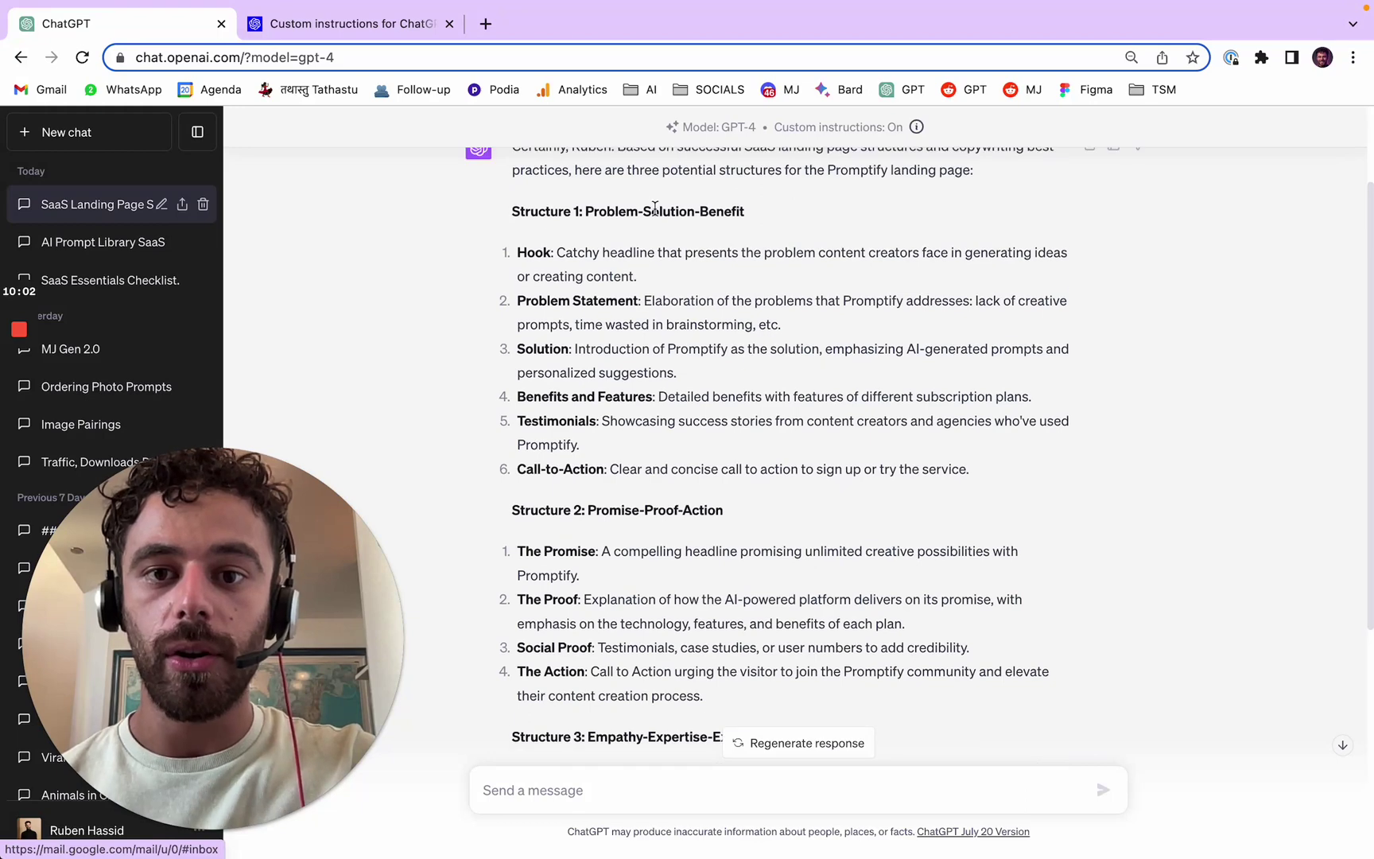
scroll(707, 590, "down", 8)
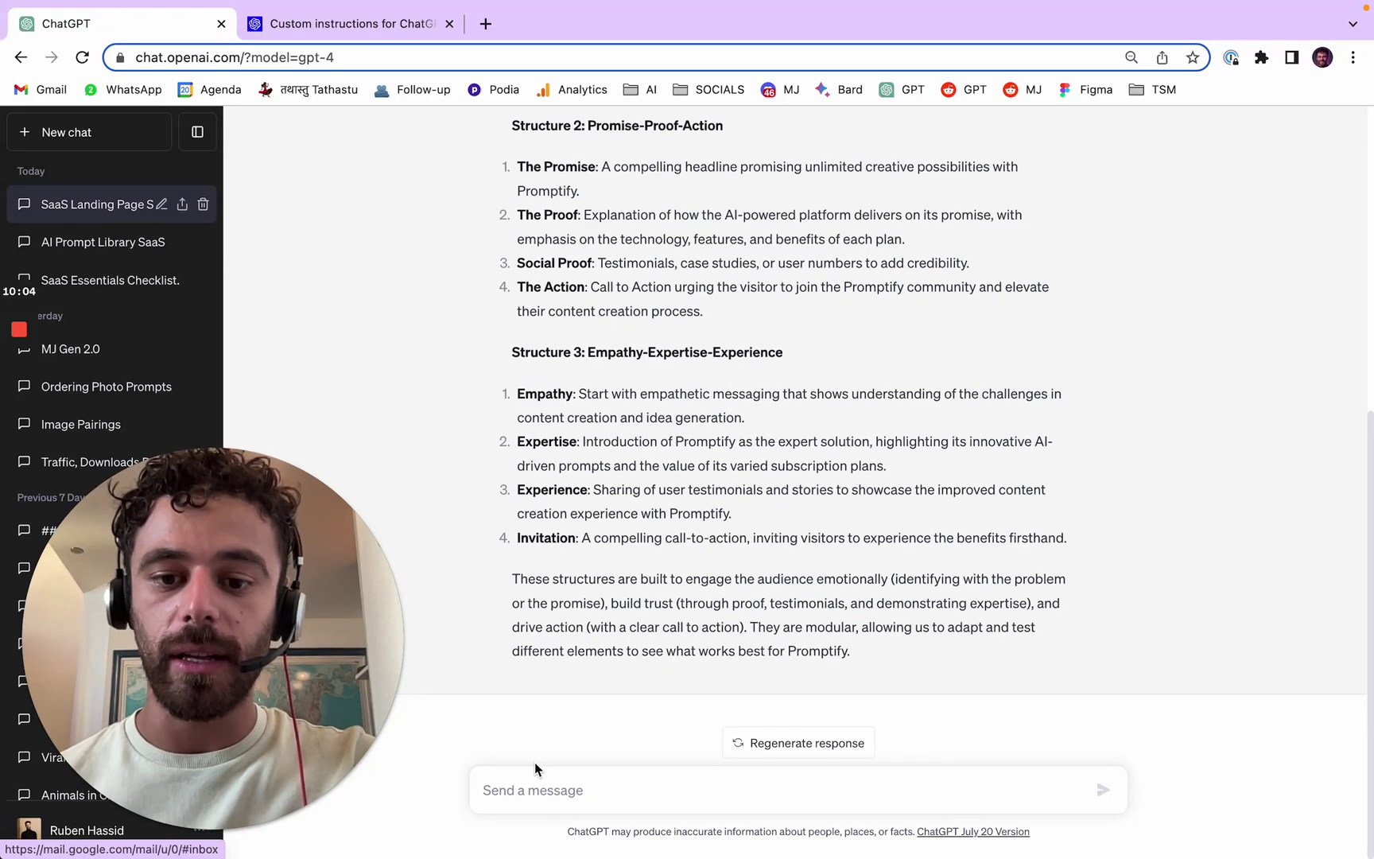
- Tell GPT-4 to go with structure 2 and start writing the landing page
left_click(533, 787)
type("Let's go")
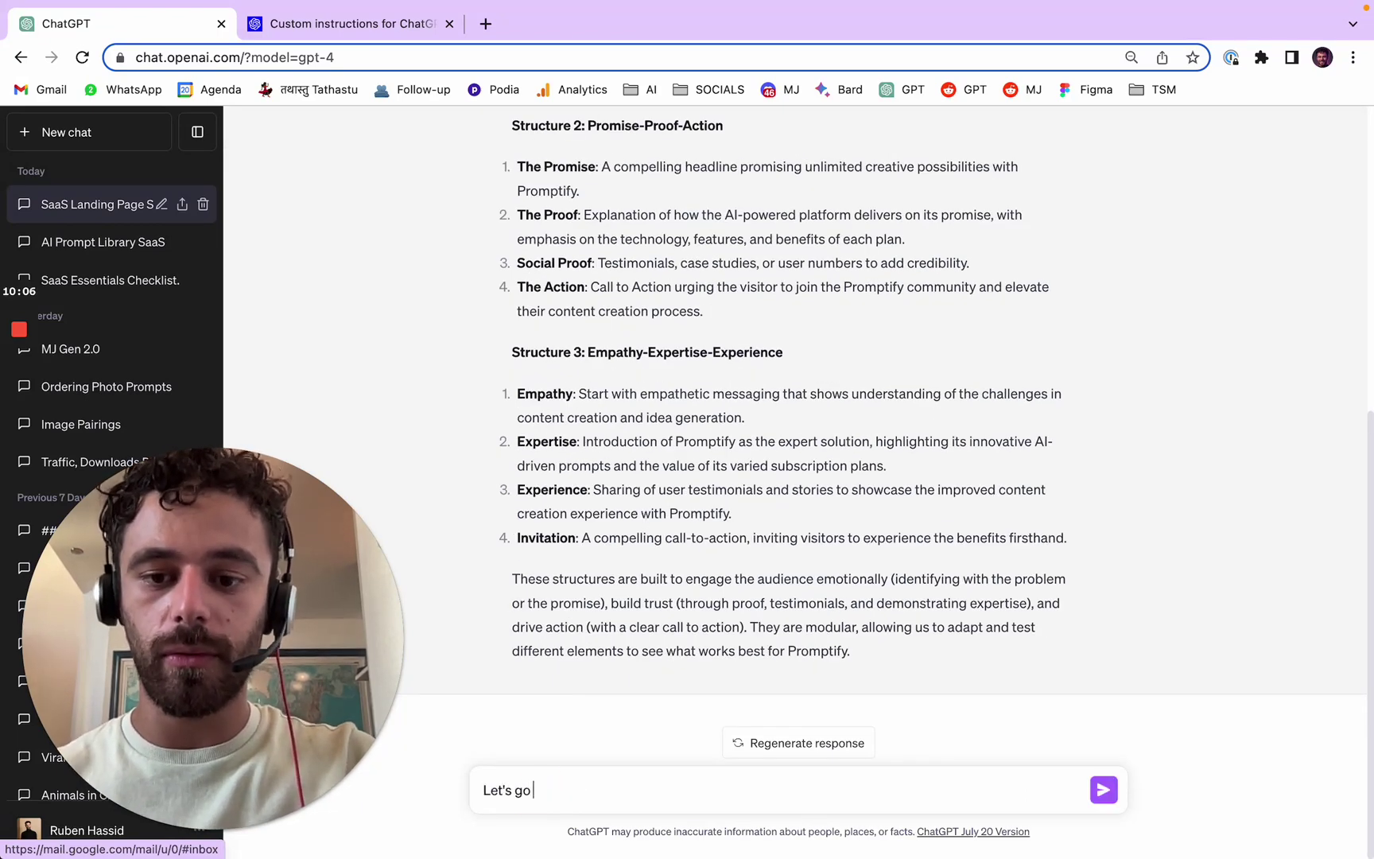
type(" with striu")
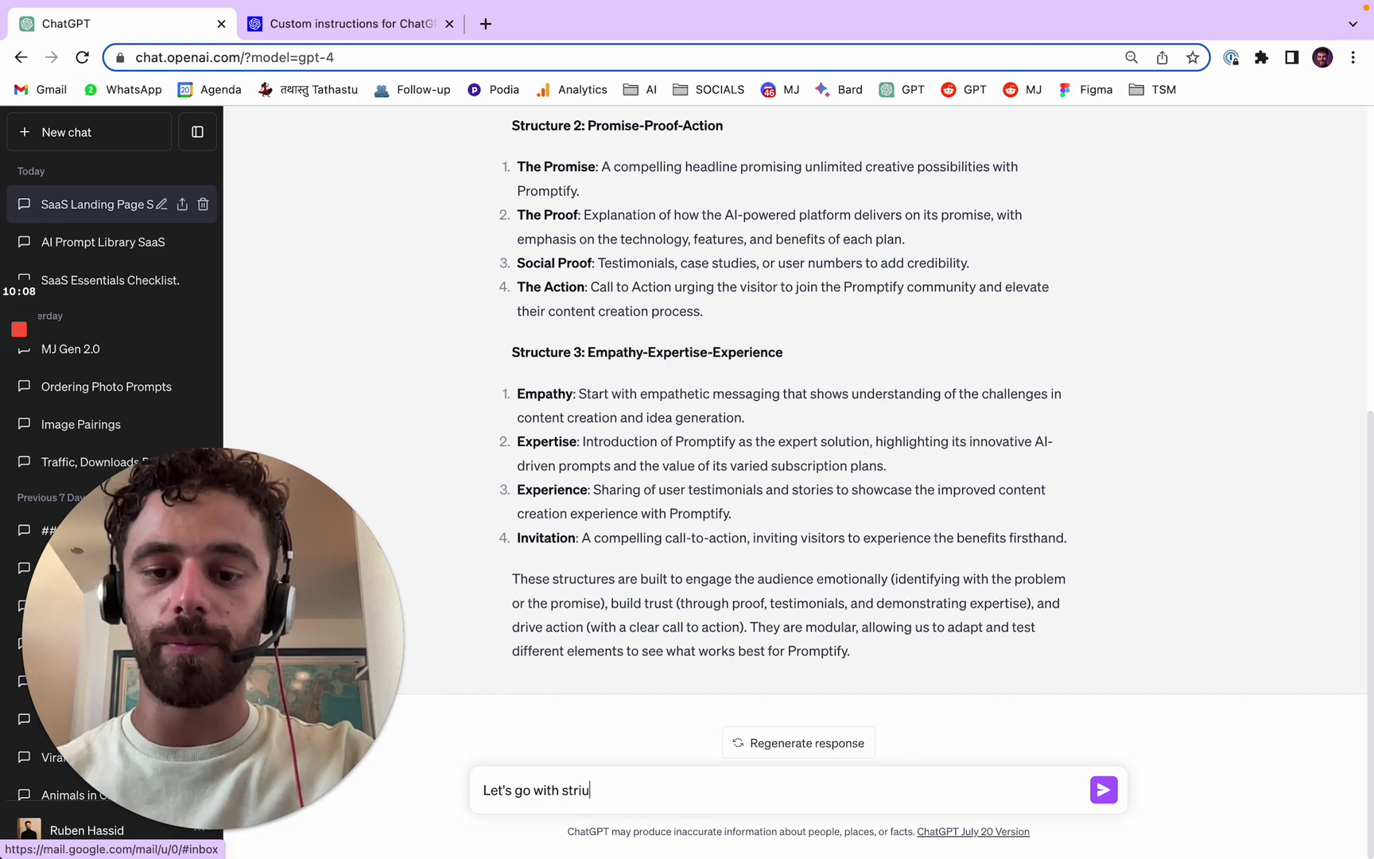
type("cure 2.")
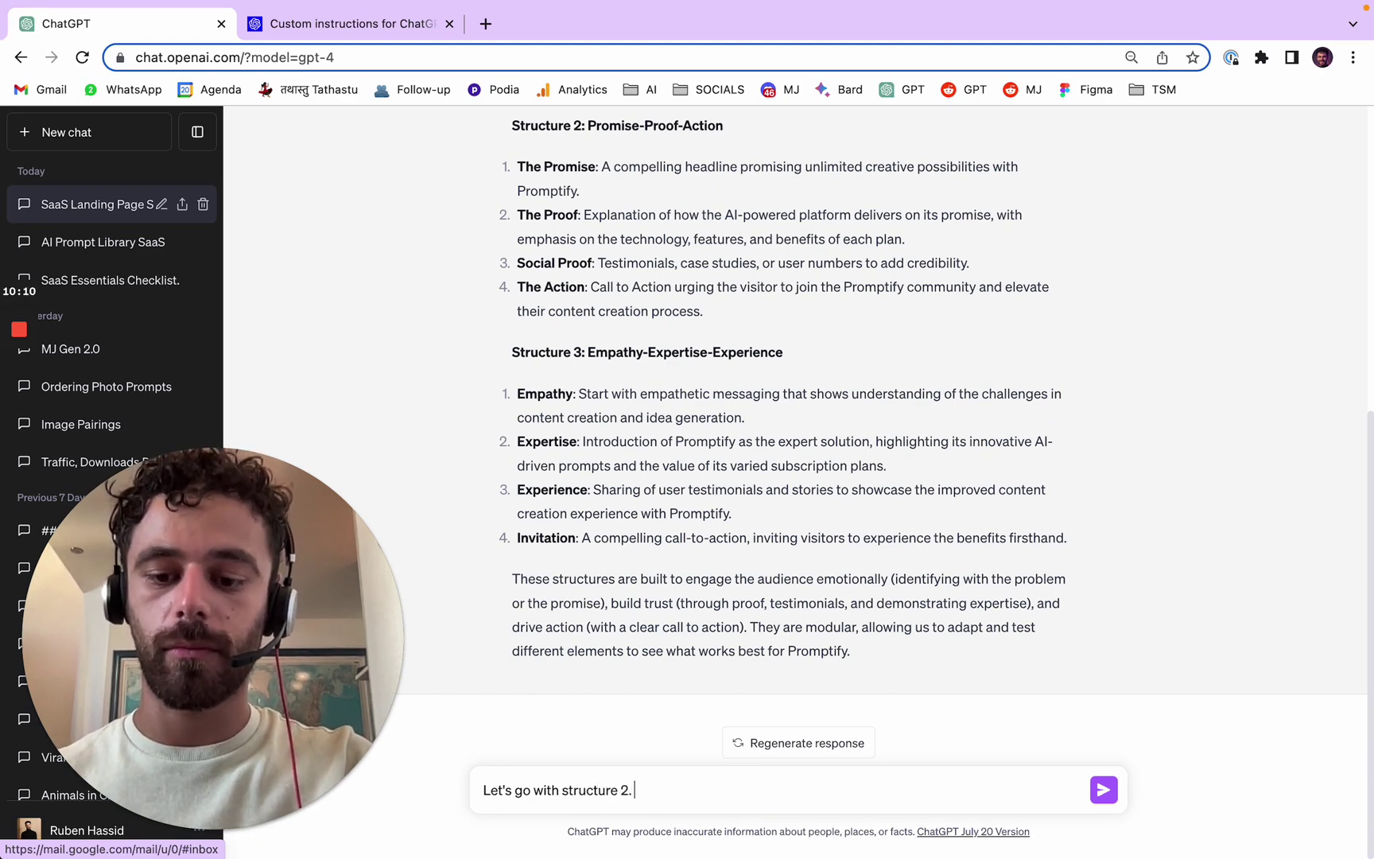
type(" Start writing ")
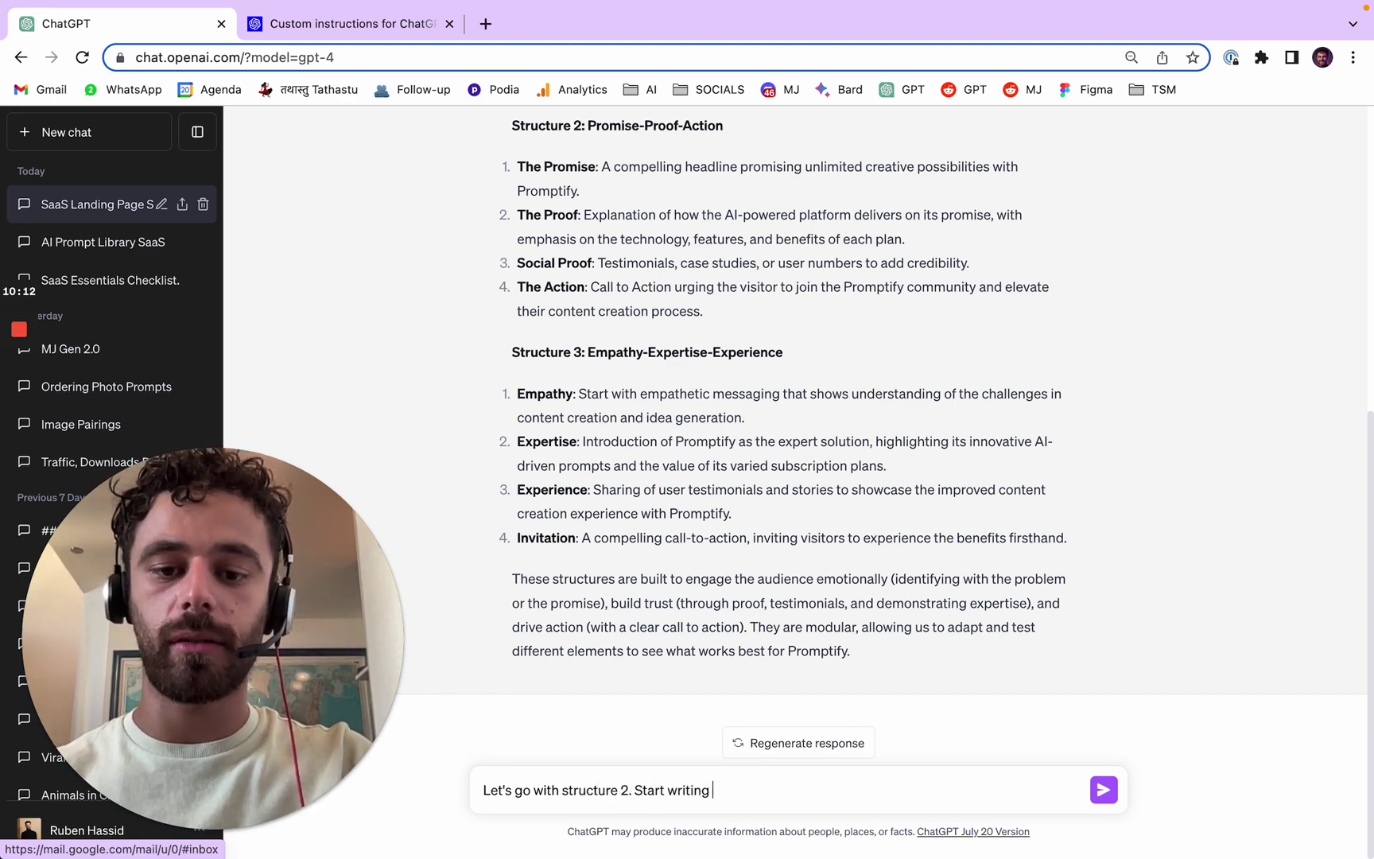
type("the landing page.")
key("Return")
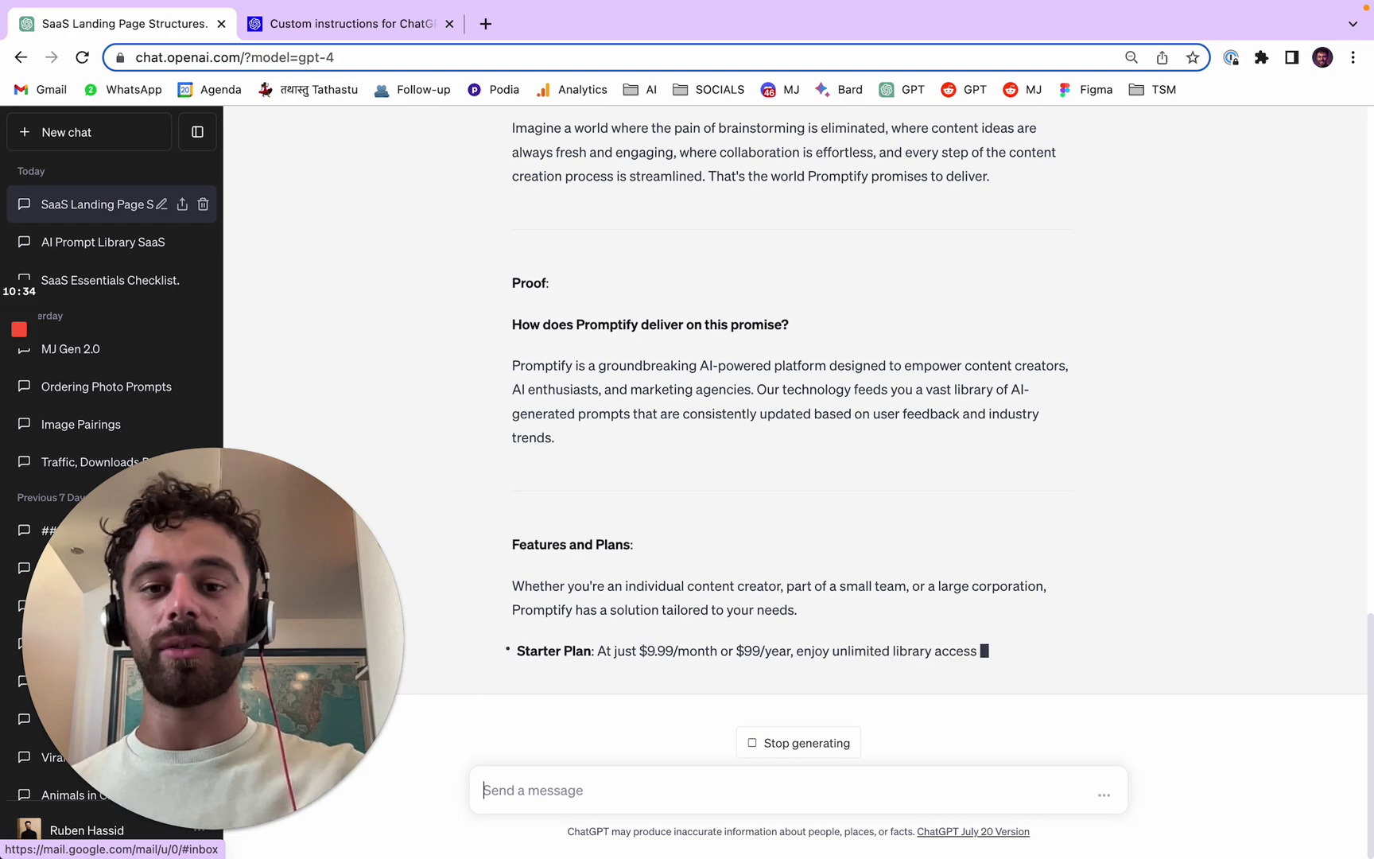
scroll(648, 497, "up", 20)
- Follow GPT-4's landing page copy as it finishes with Social Proof testimonials and the sign-up Action section
mouse_move(916, 128)
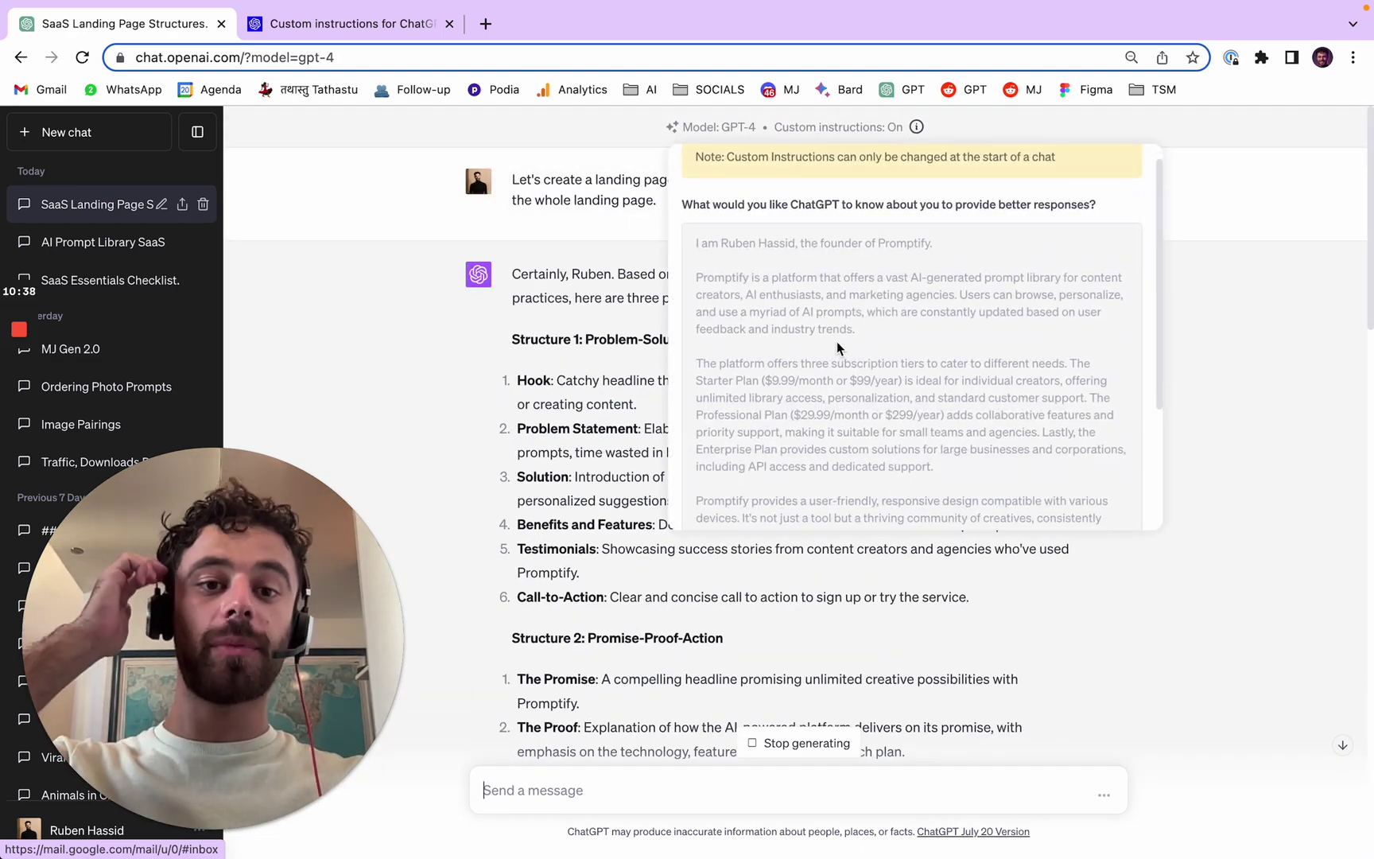
scroll(1177, 573, "down", 20)
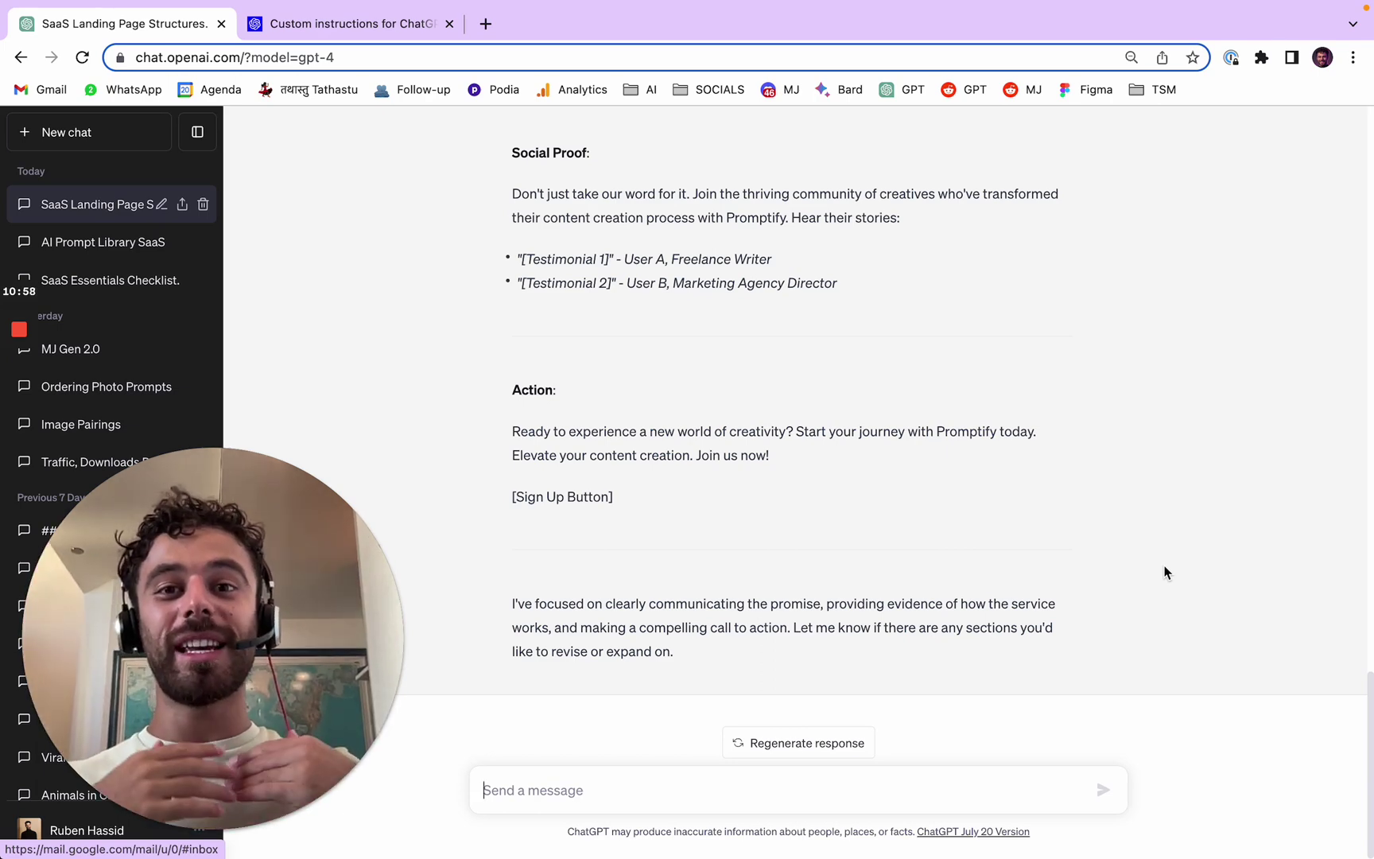
scroll(1105, 543, "up", 5)
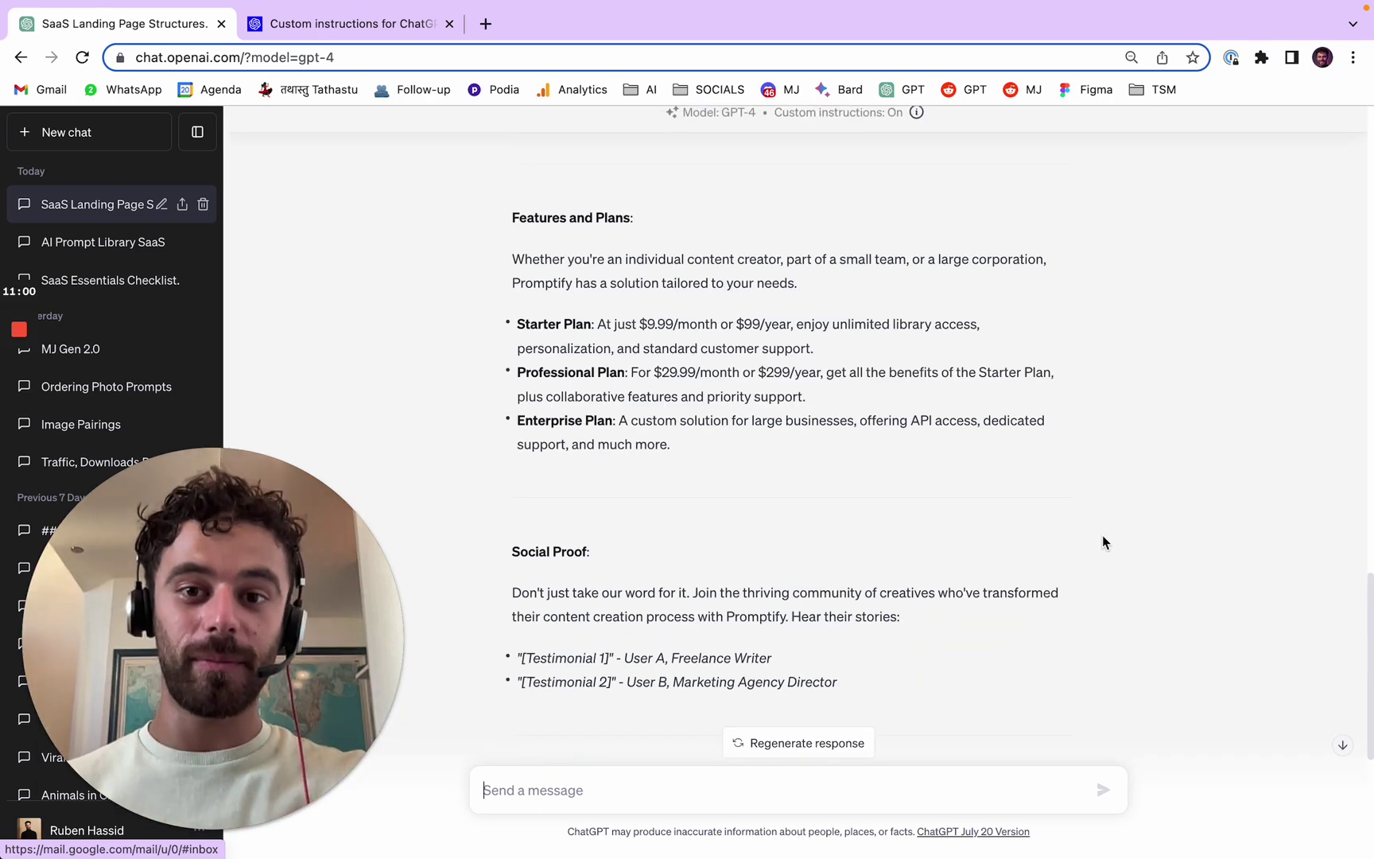
scroll(1102, 540, "down", 5)
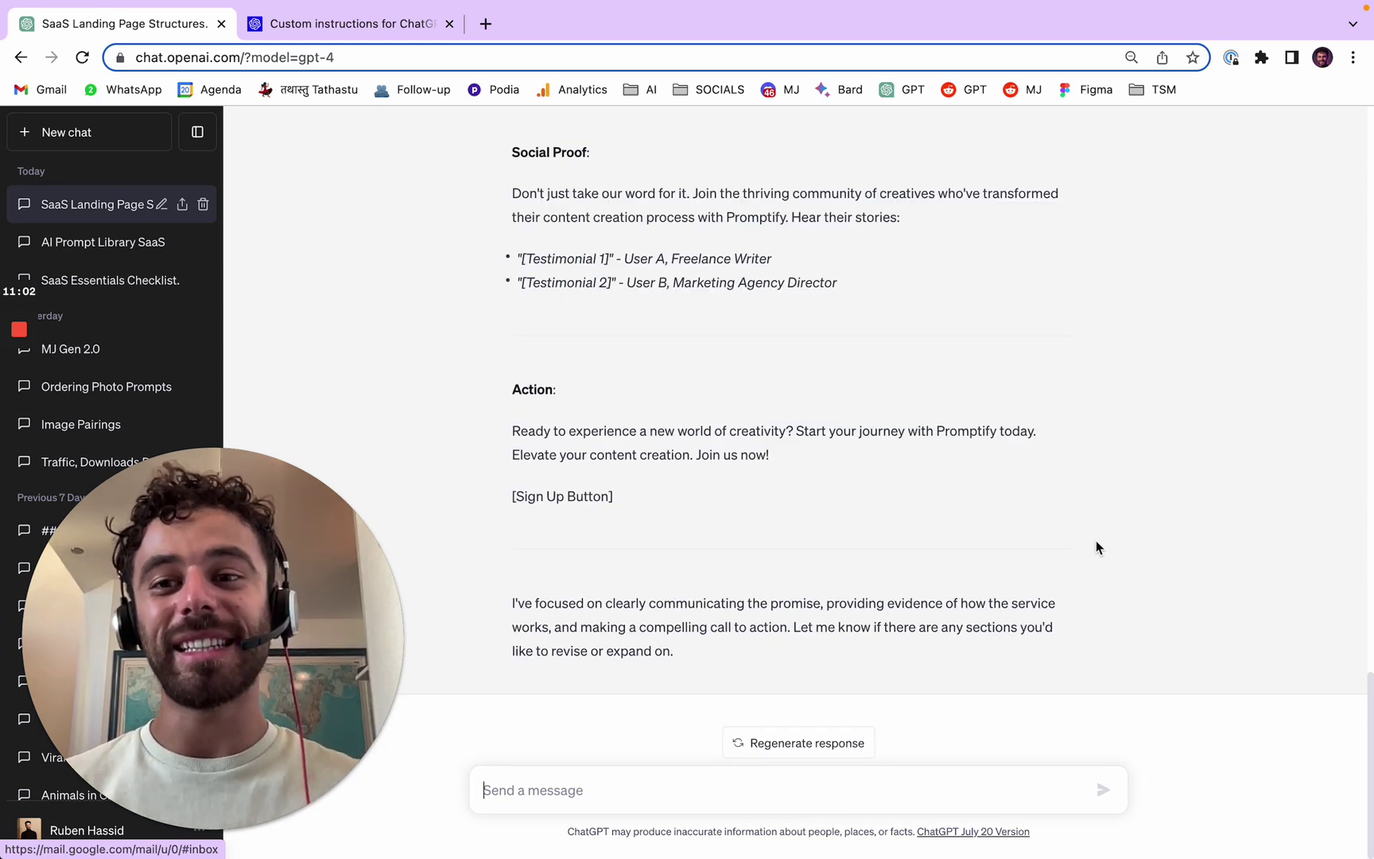
mouse_move(17, 330)
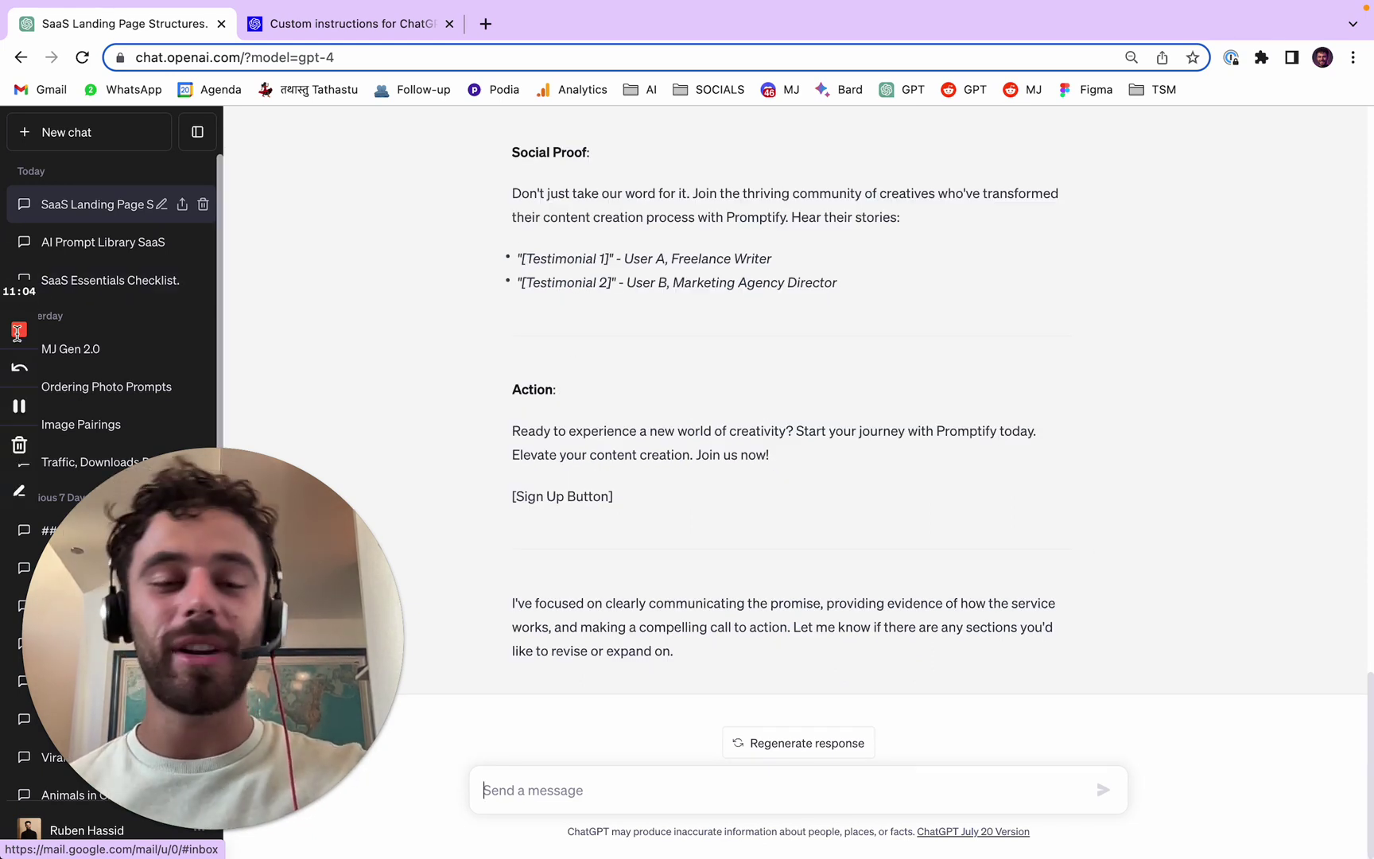